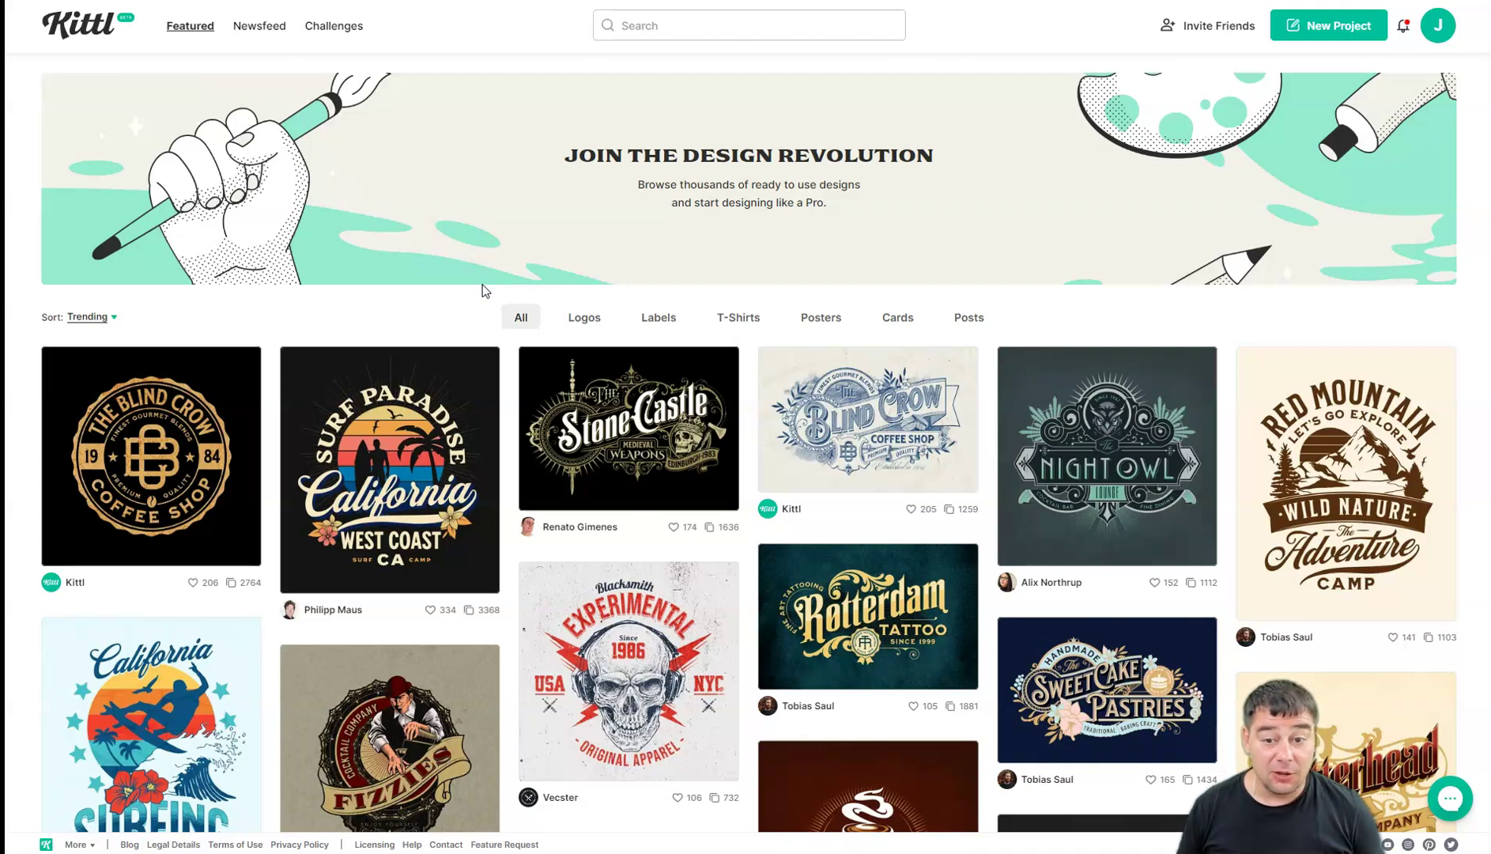
Browse the featured gallery, then filter it to Logo designs.
{"action": "scroll", "coordinate": [485, 291], "scroll_direction": "down", "scroll_amount": 4}
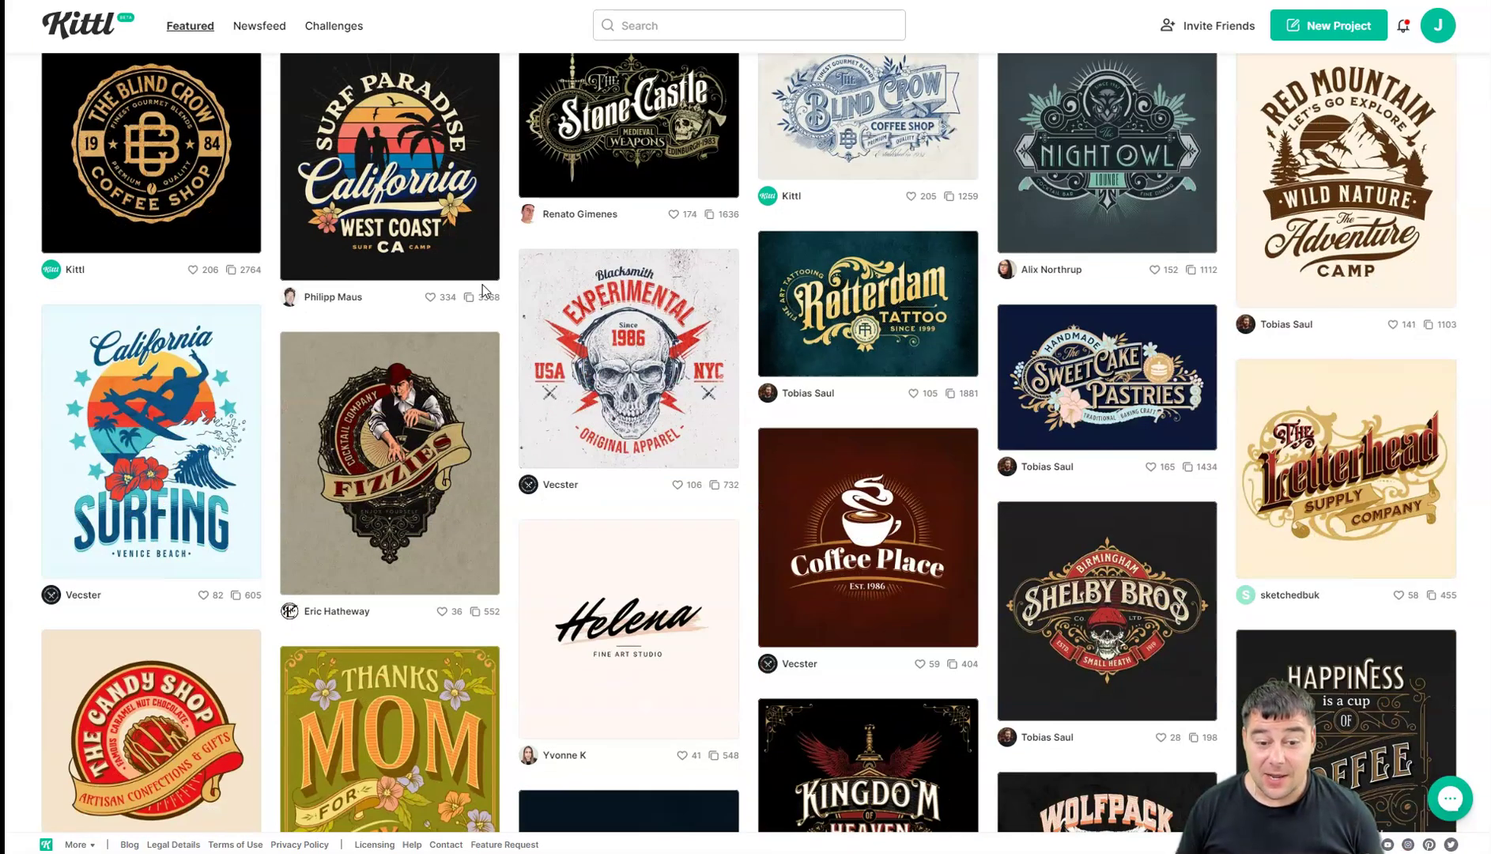
{"action": "scroll", "coordinate": [483, 288], "scroll_direction": "down", "scroll_amount": 2}
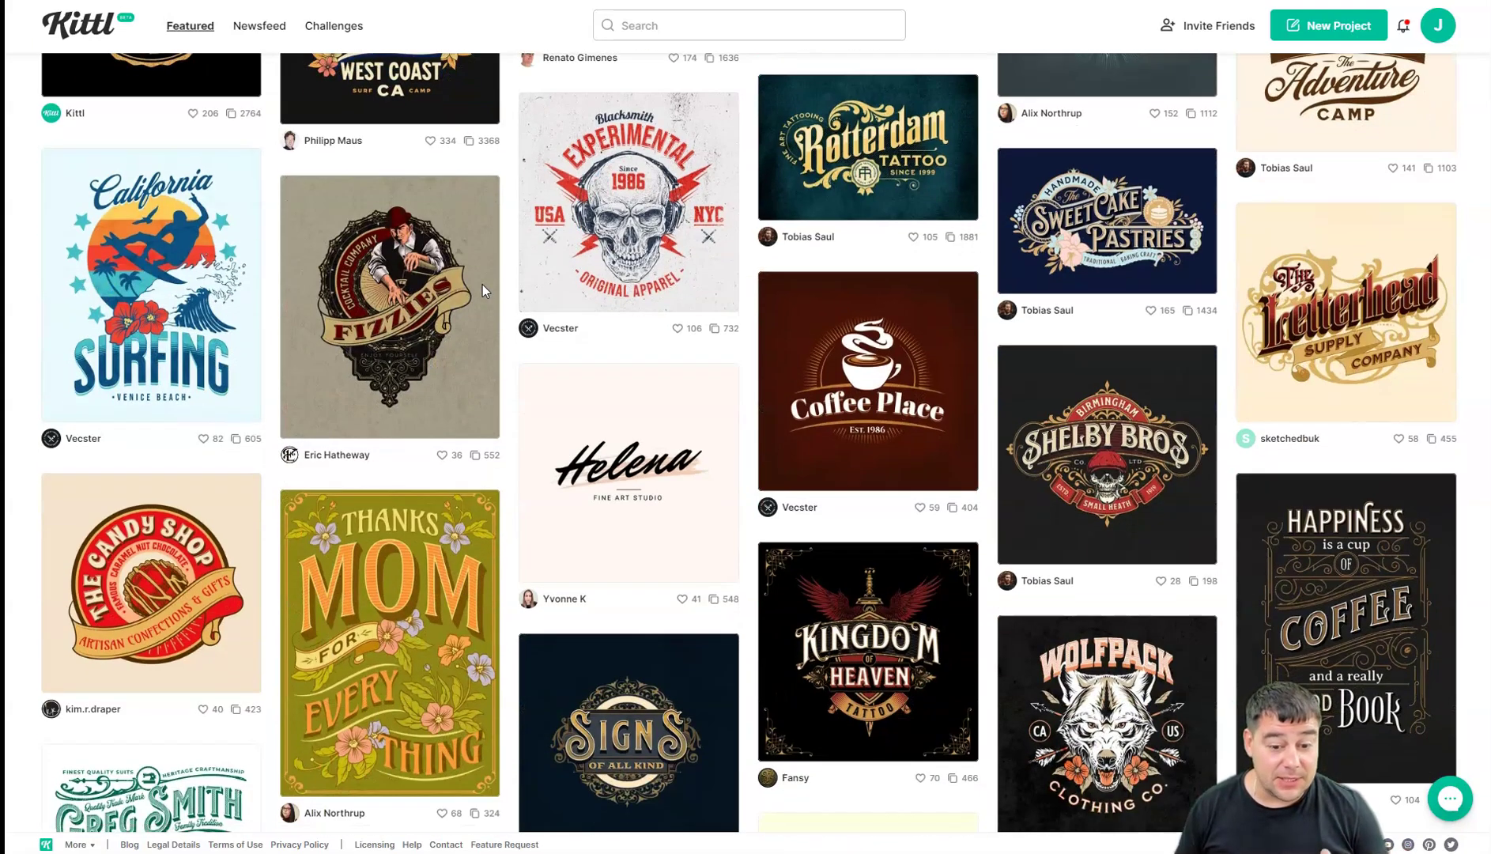
{"action": "scroll", "coordinate": [482, 289], "scroll_direction": "down", "scroll_amount": 3}
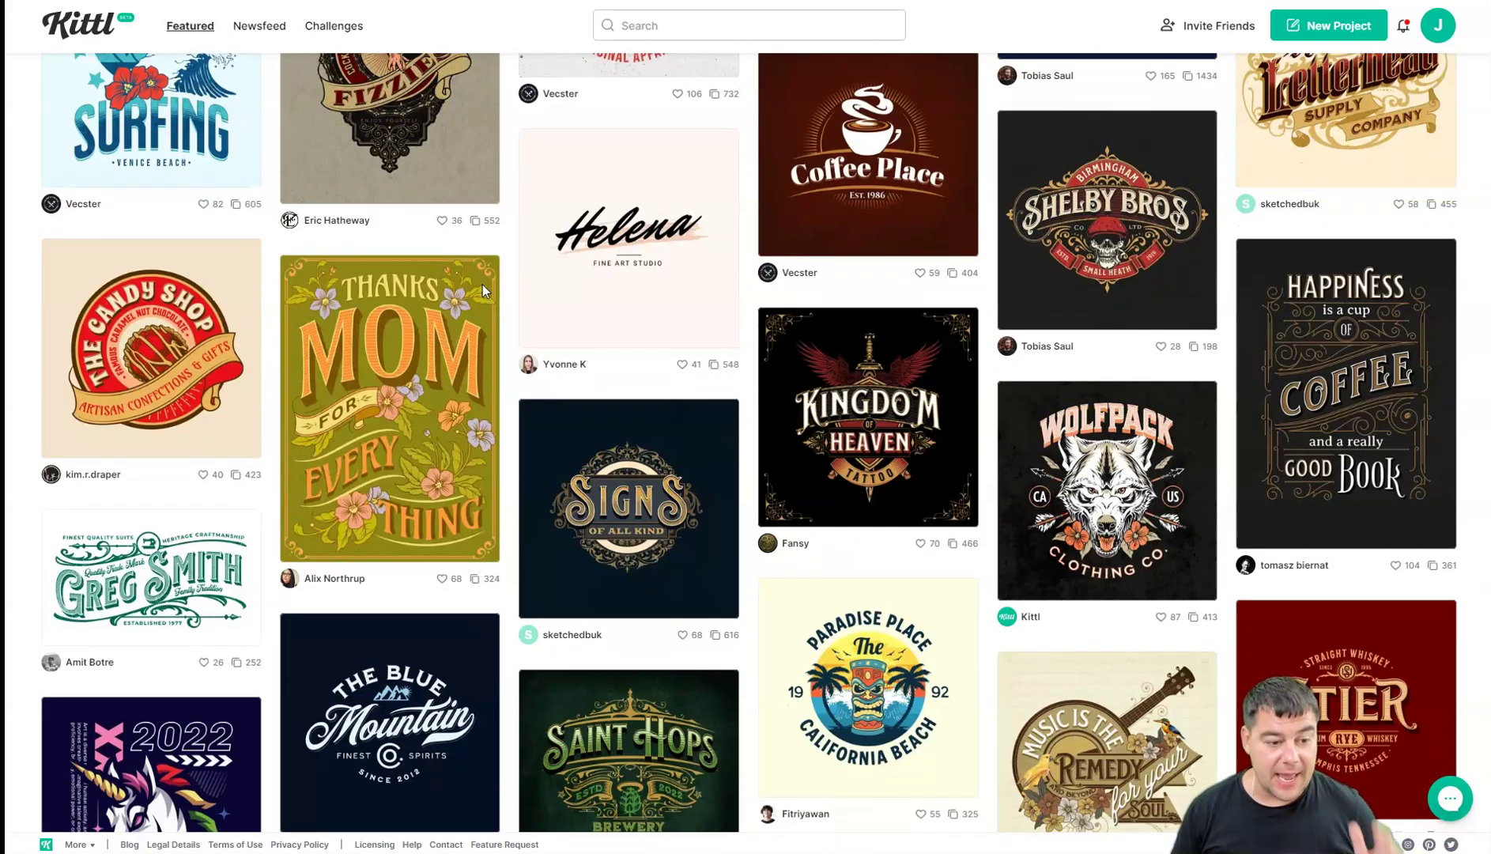
{"action": "scroll", "coordinate": [483, 286], "scroll_direction": "down", "scroll_amount": 3}
{"action": "scroll", "coordinate": [482, 287], "scroll_direction": "up", "scroll_amount": 10}
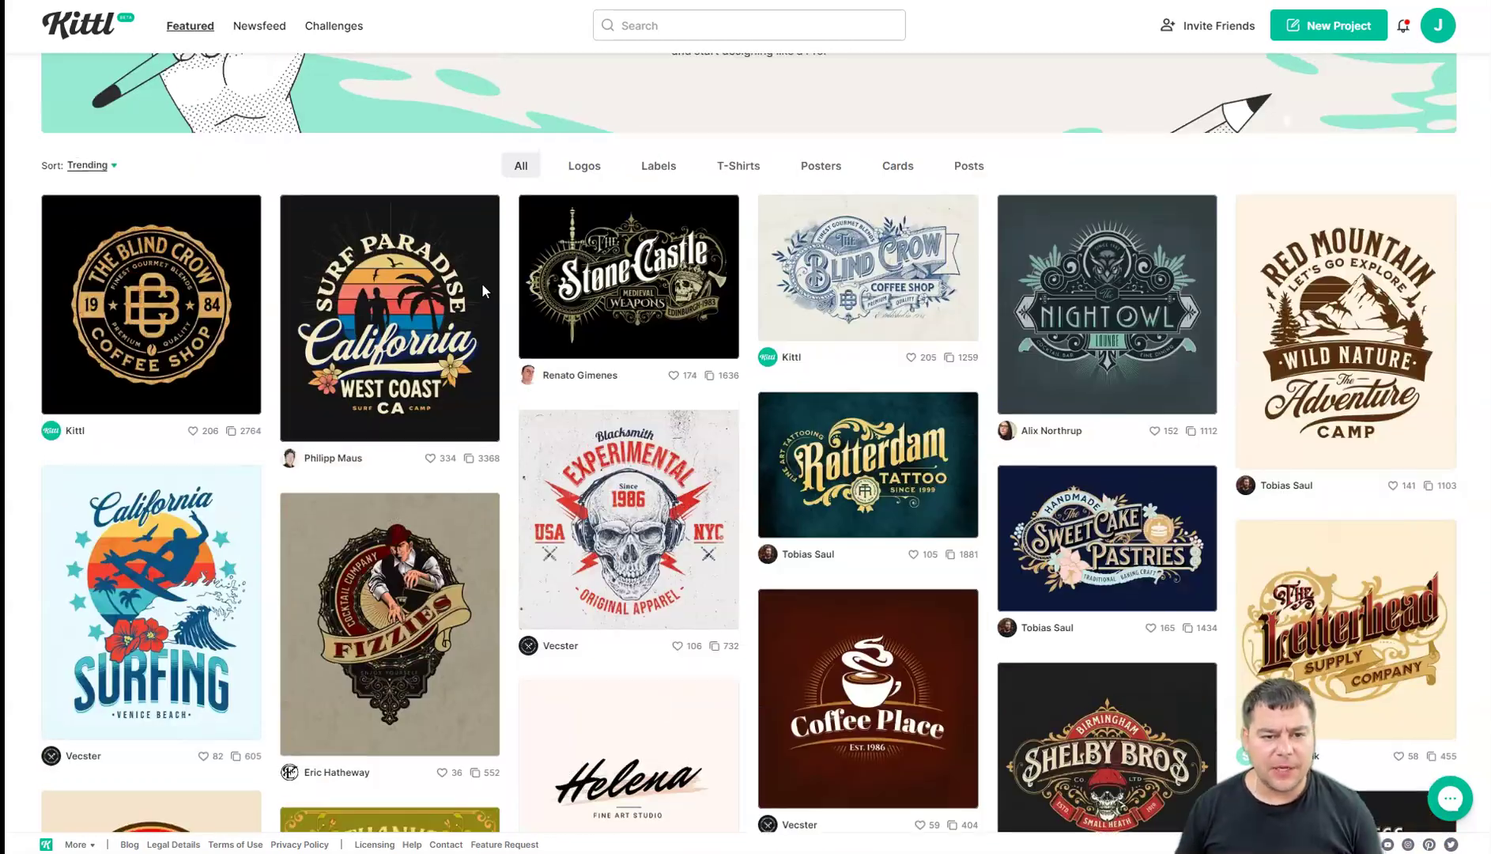
{"action": "scroll", "coordinate": [481, 282], "scroll_direction": "up", "scroll_amount": 2}
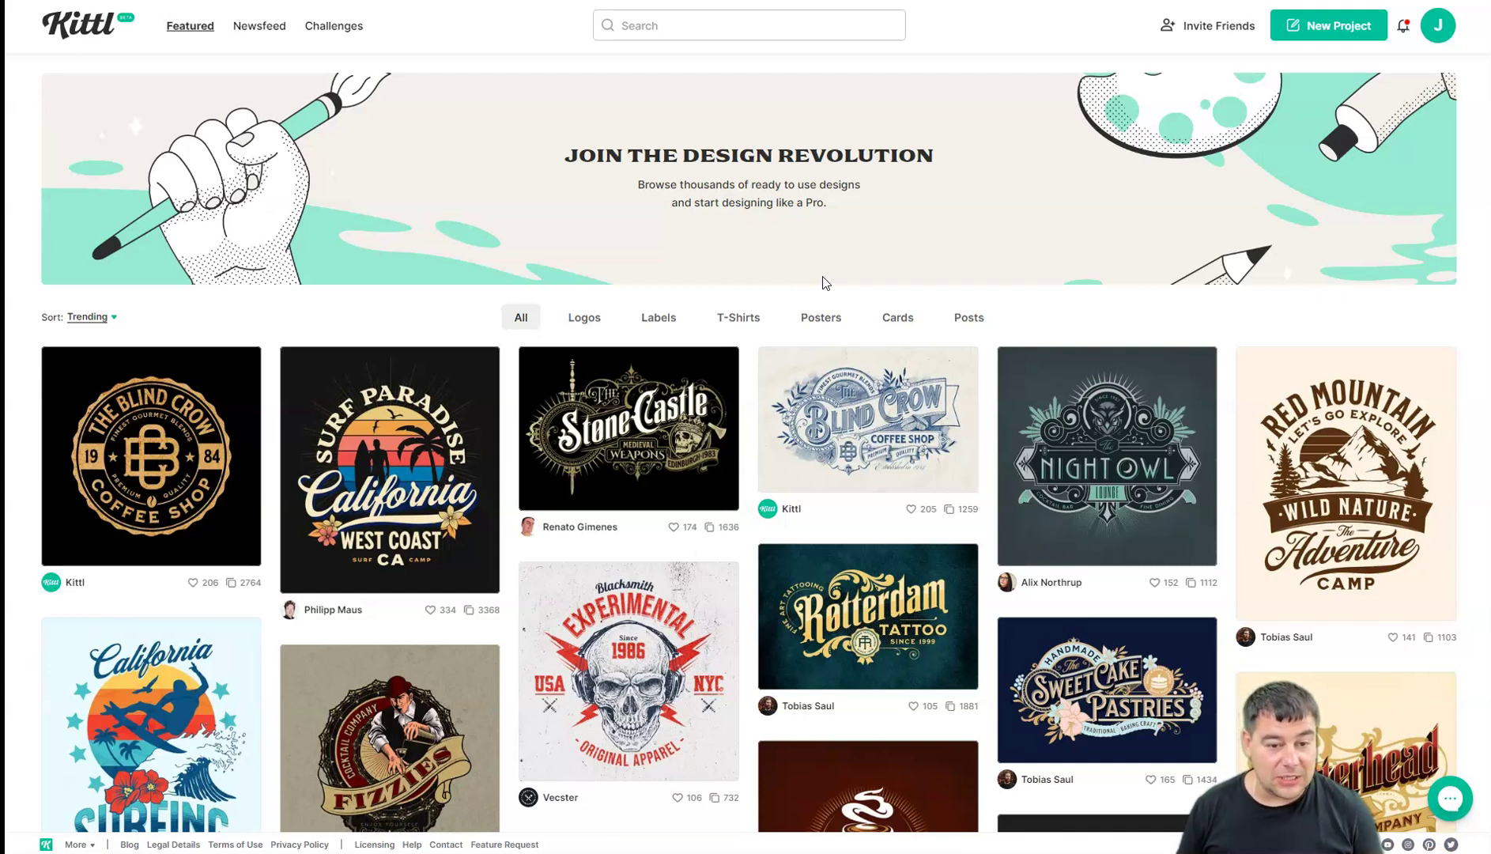
{"action": "left_click", "coordinate": [585, 324]}
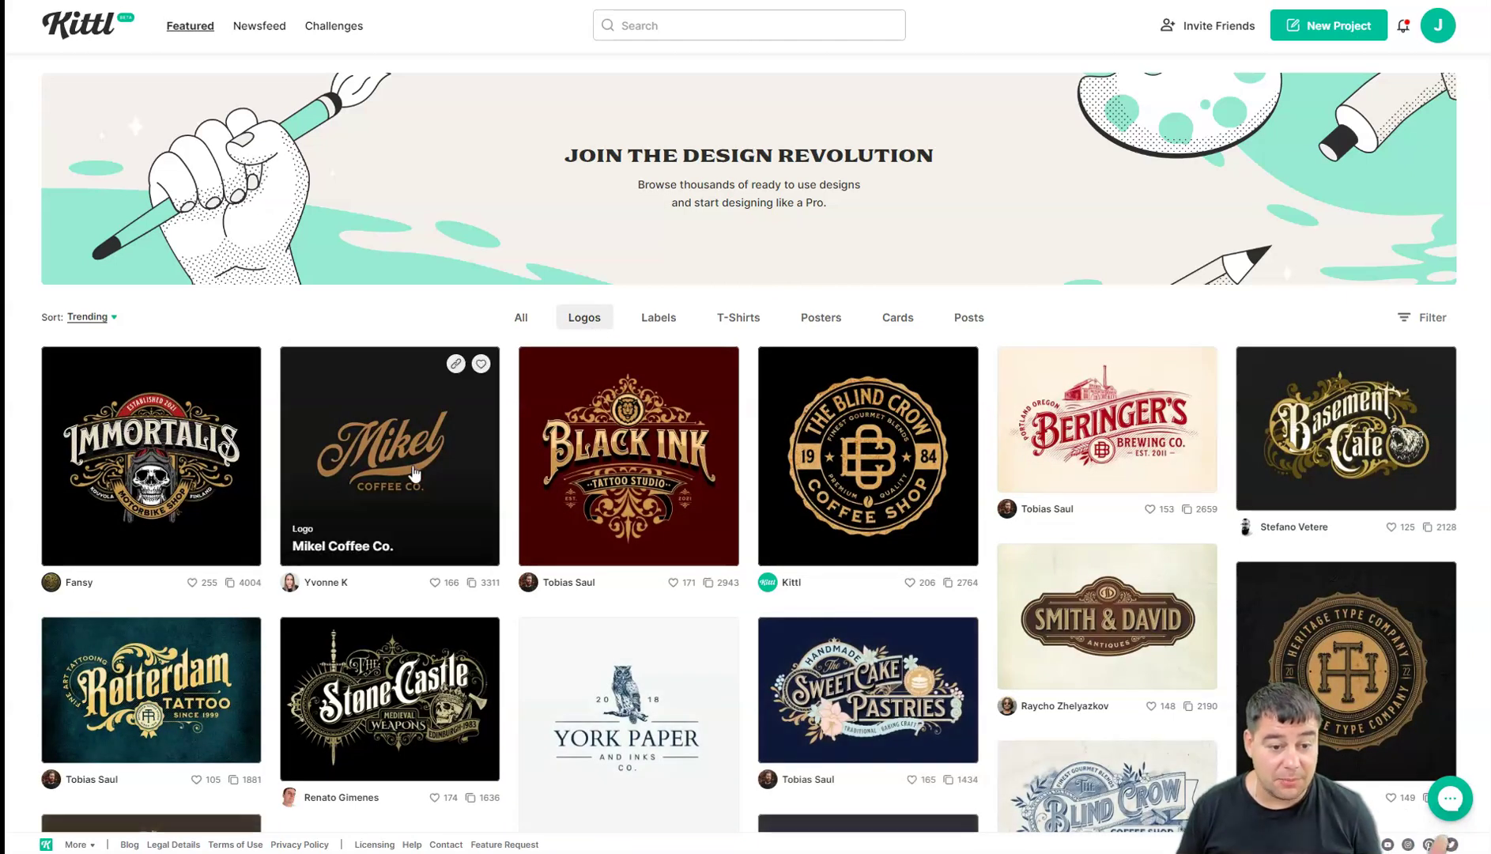
Filter the gallery to T-Shirt designs and scroll down through them.
{"action": "left_click", "coordinate": [733, 321]}
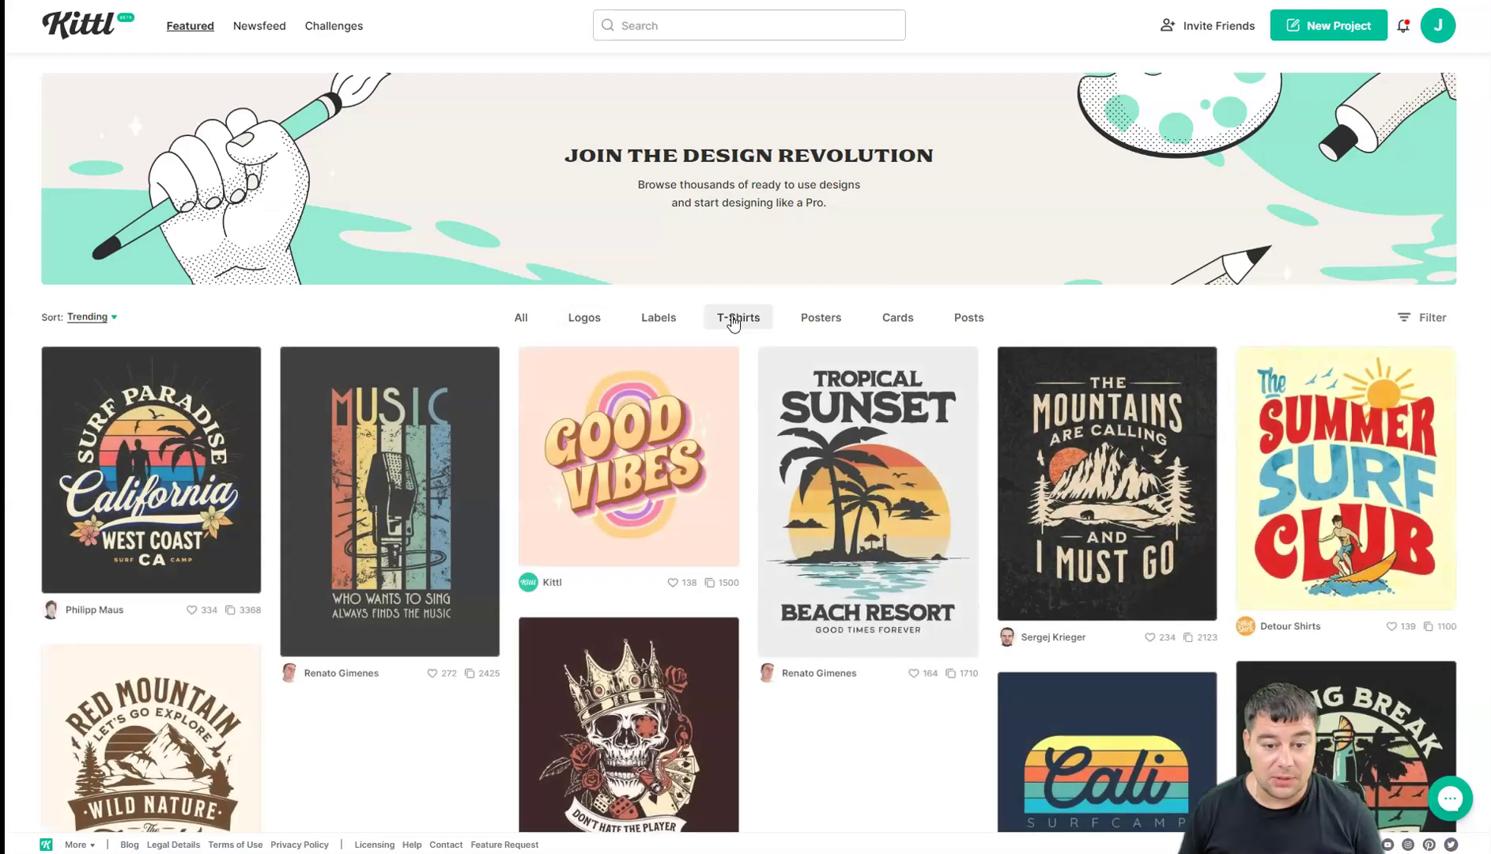
{"action": "scroll", "coordinate": [764, 471], "scroll_direction": "down", "scroll_amount": 6}
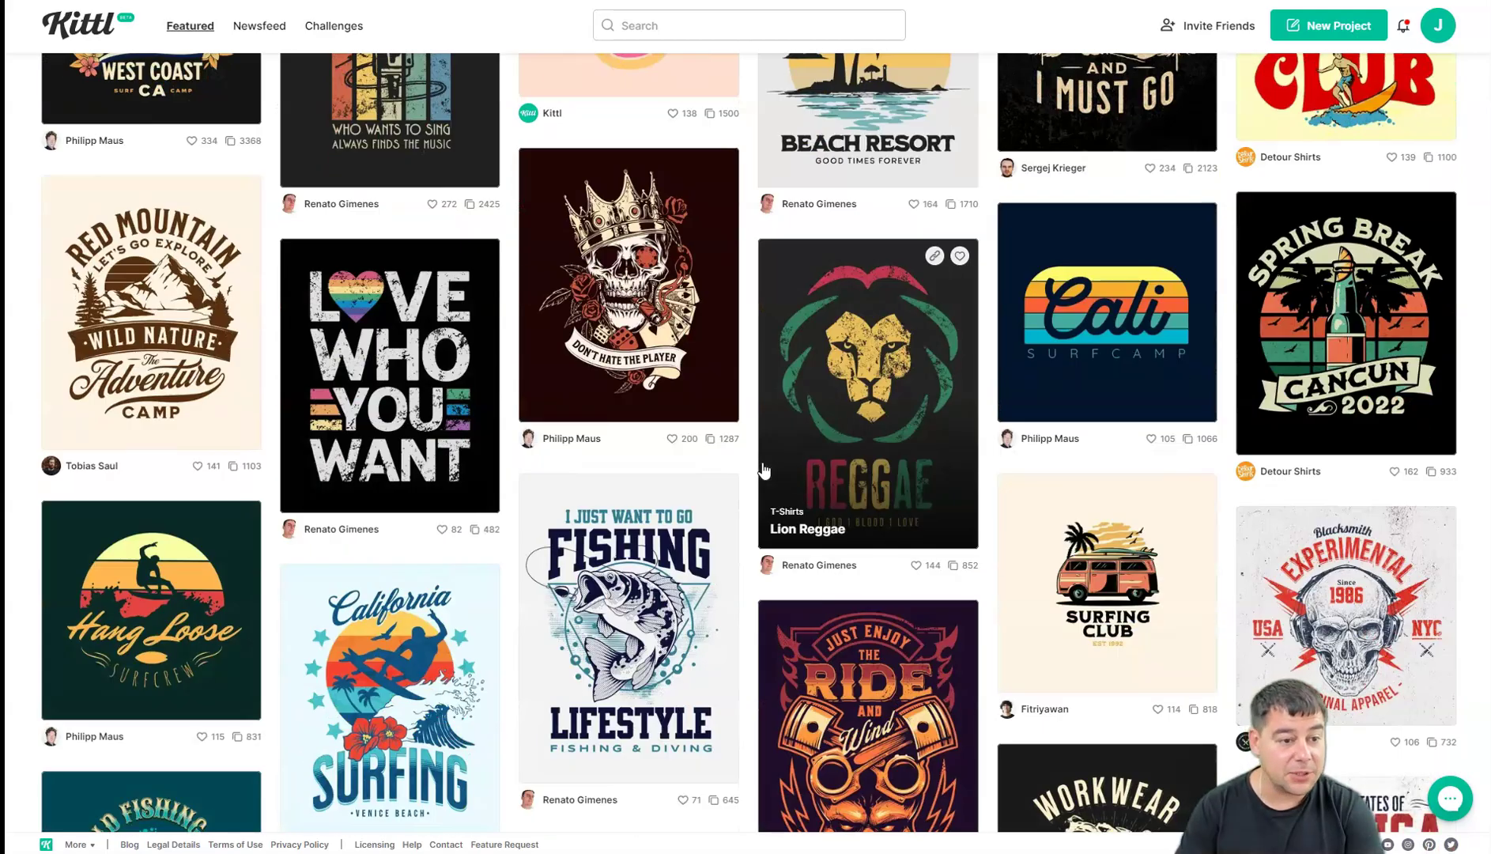
{"action": "scroll", "coordinate": [764, 470], "scroll_direction": "down", "scroll_amount": 6}
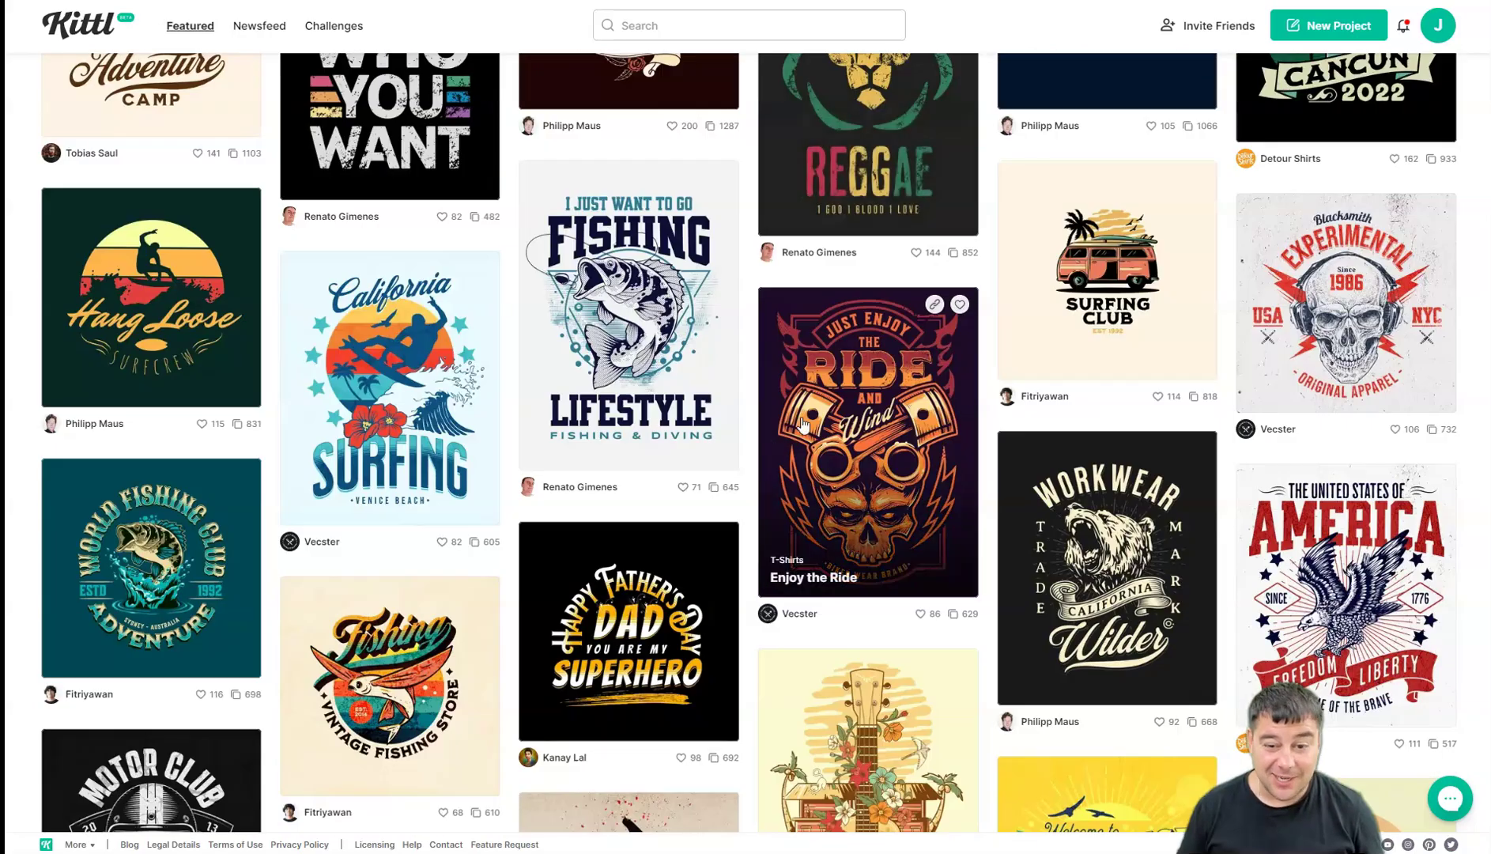
{"action": "scroll", "coordinate": [803, 401], "scroll_direction": "down", "scroll_amount": 7}
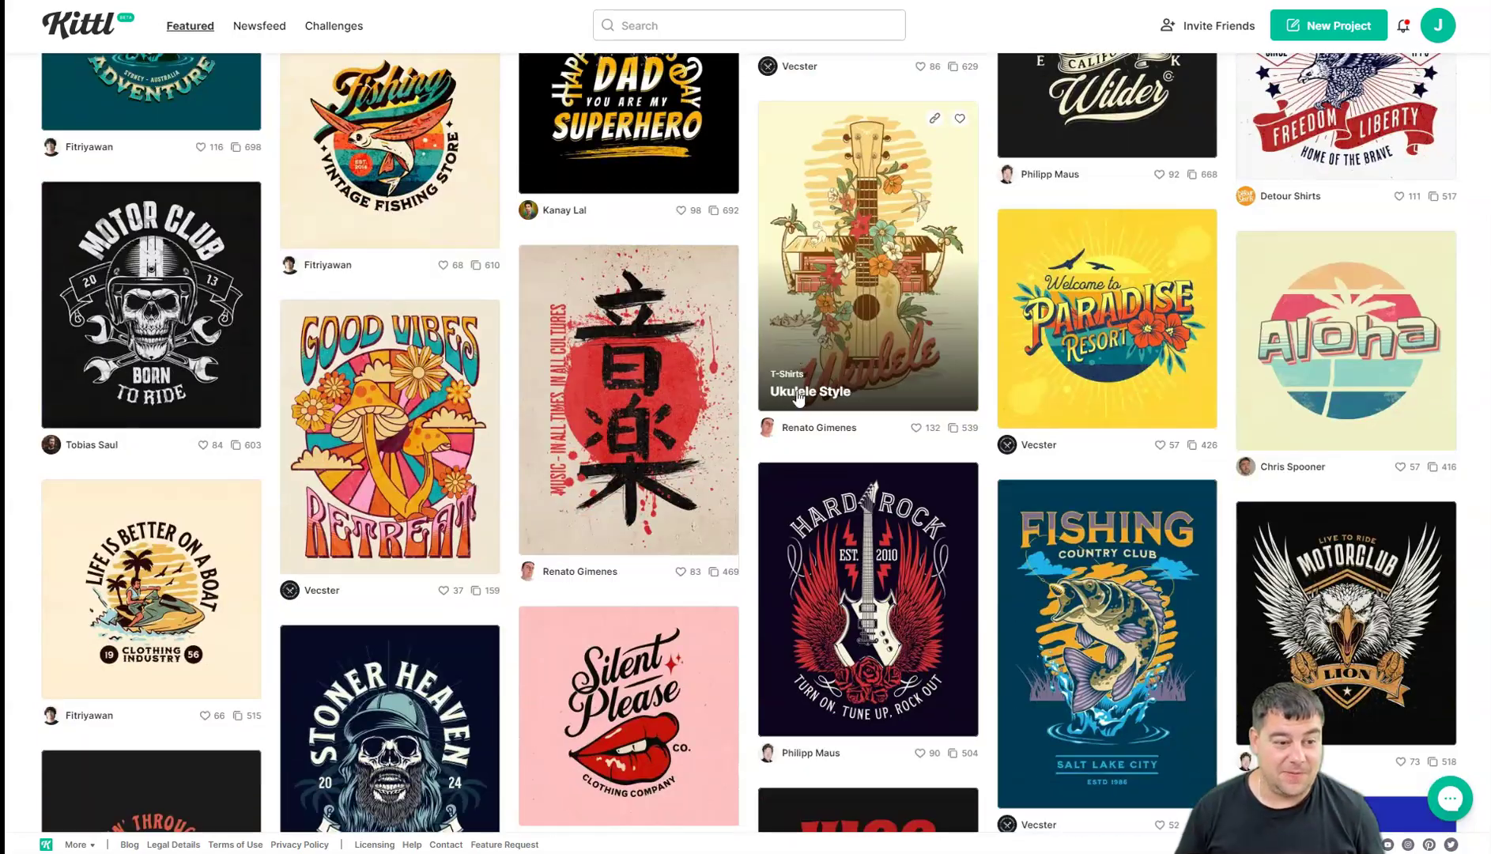
{"action": "scroll", "coordinate": [798, 399], "scroll_direction": "down", "scroll_amount": 6}
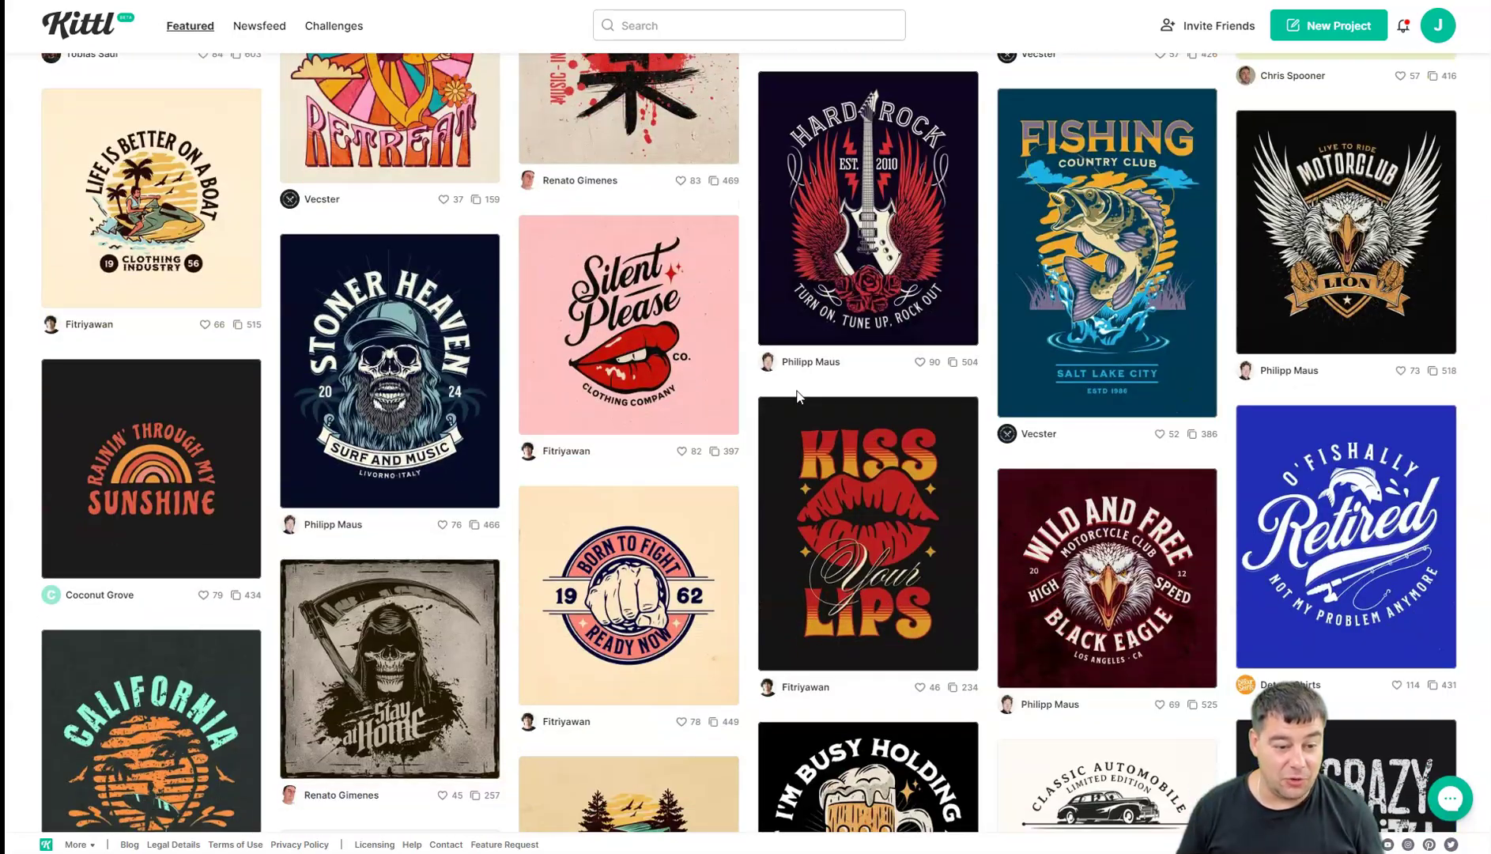
{"action": "scroll", "coordinate": [796, 397], "scroll_direction": "down", "scroll_amount": 6}
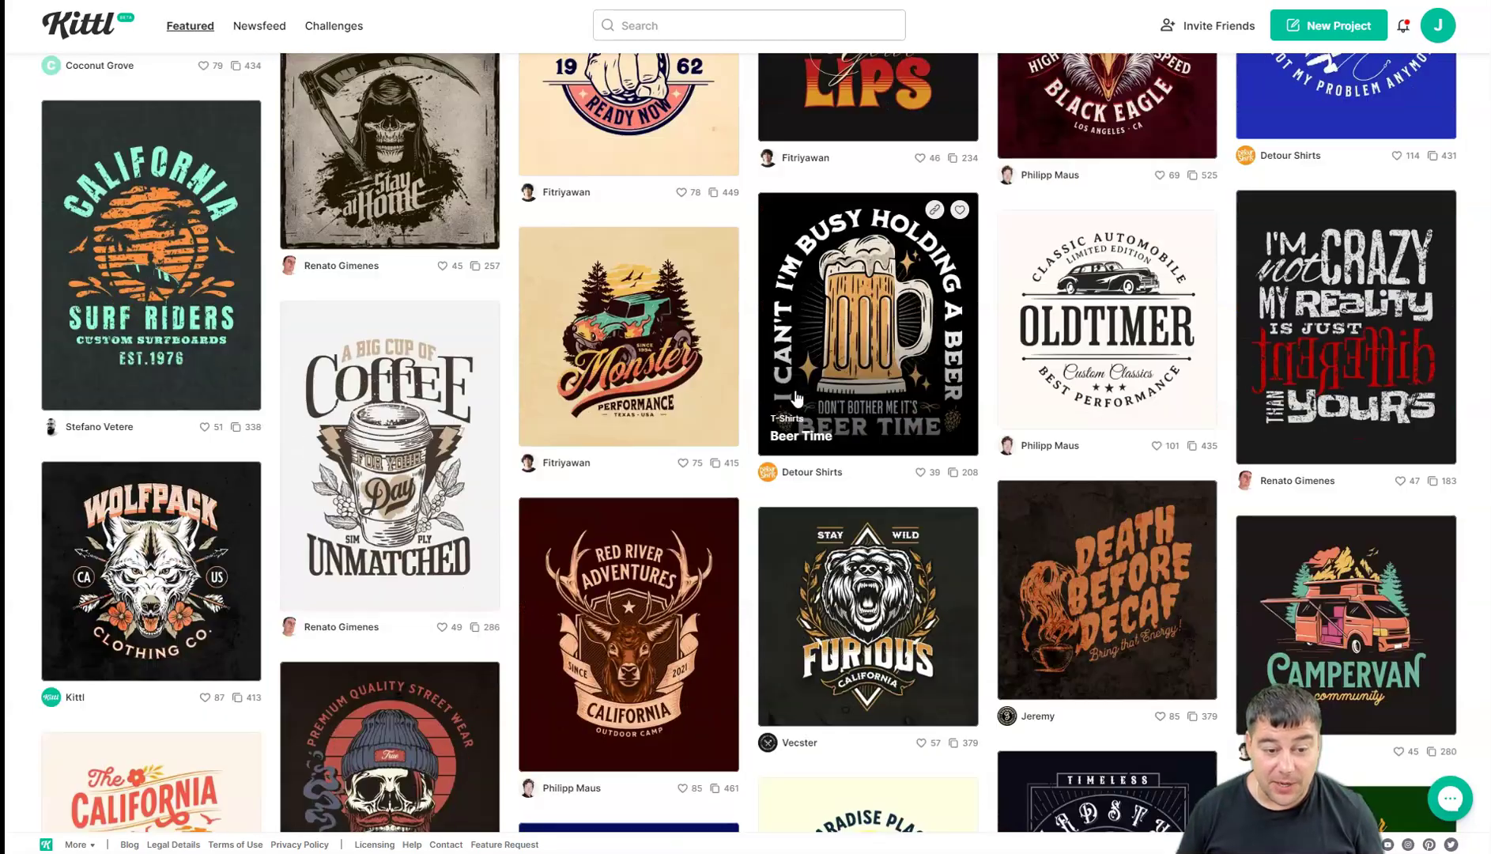
{"action": "scroll", "coordinate": [796, 398], "scroll_direction": "down", "scroll_amount": 3}
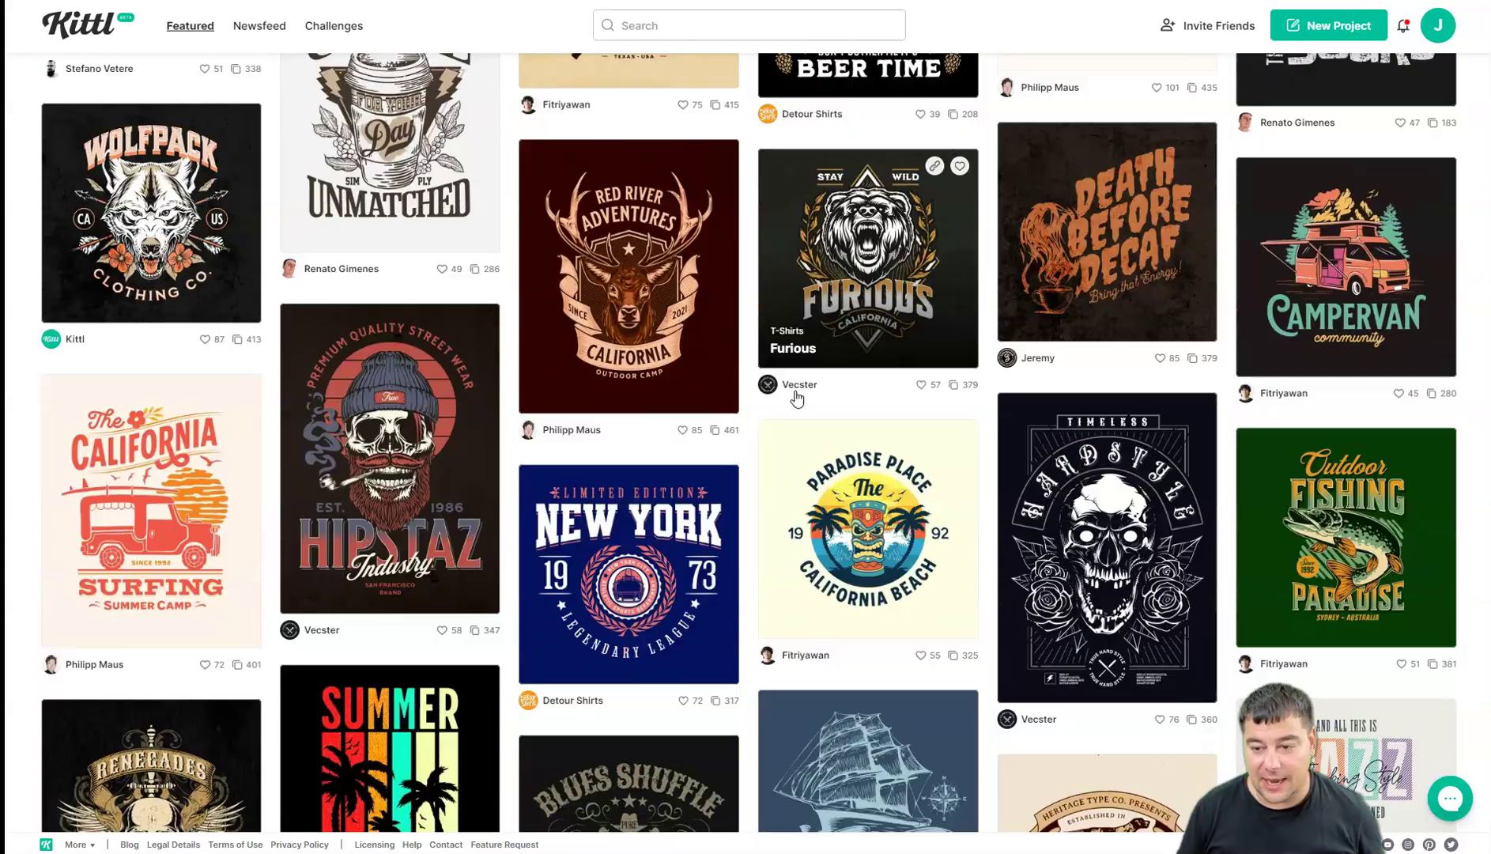
{"action": "scroll", "coordinate": [797, 398], "scroll_direction": "down", "scroll_amount": 9}
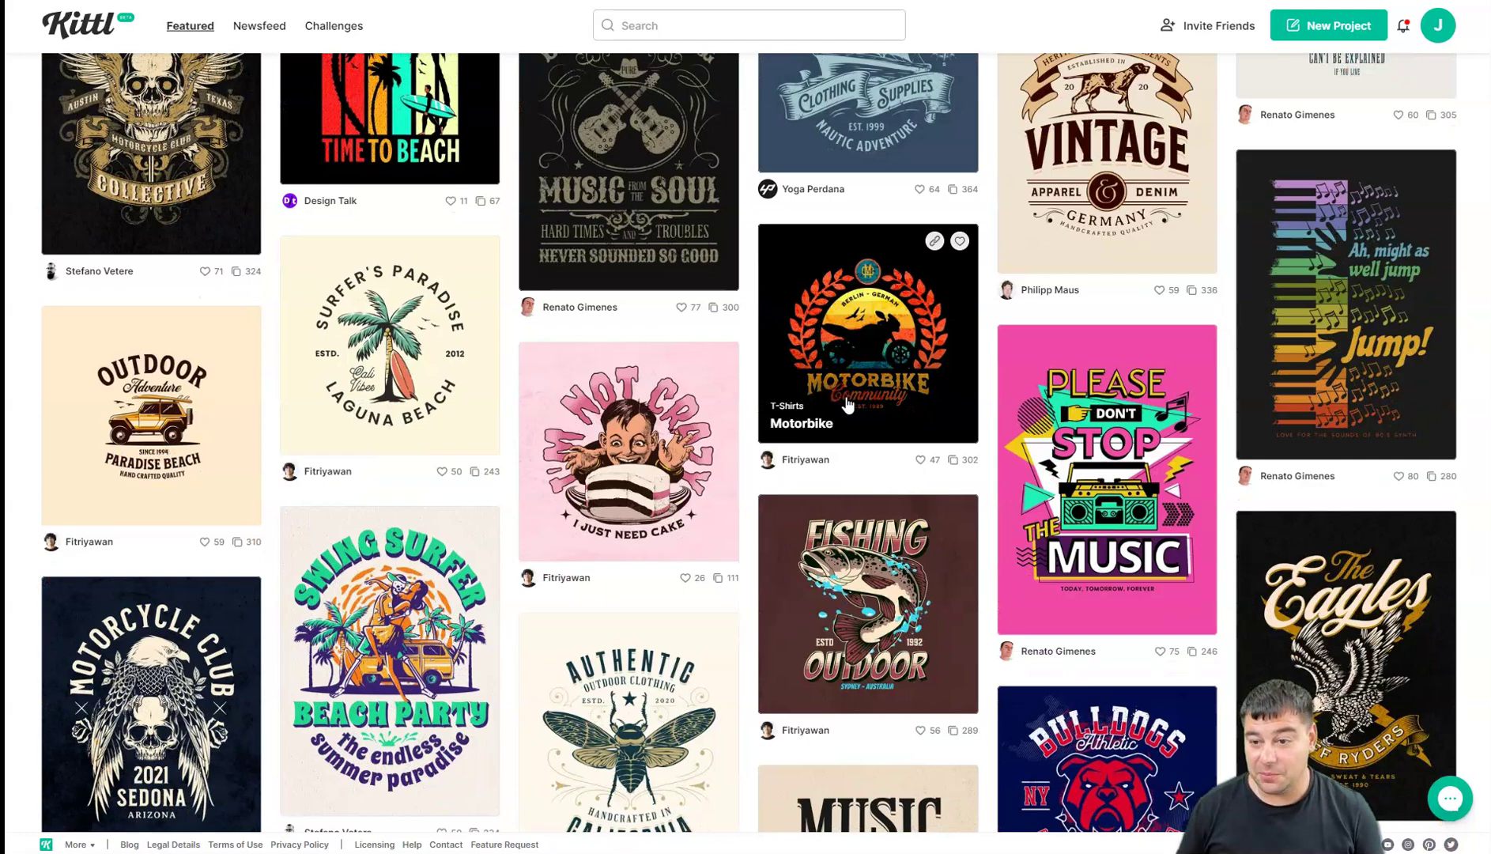
Scroll further through the T-shirts, back up, then switch to the Posters category.
{"action": "scroll", "coordinate": [846, 404], "scroll_direction": "down", "scroll_amount": 7}
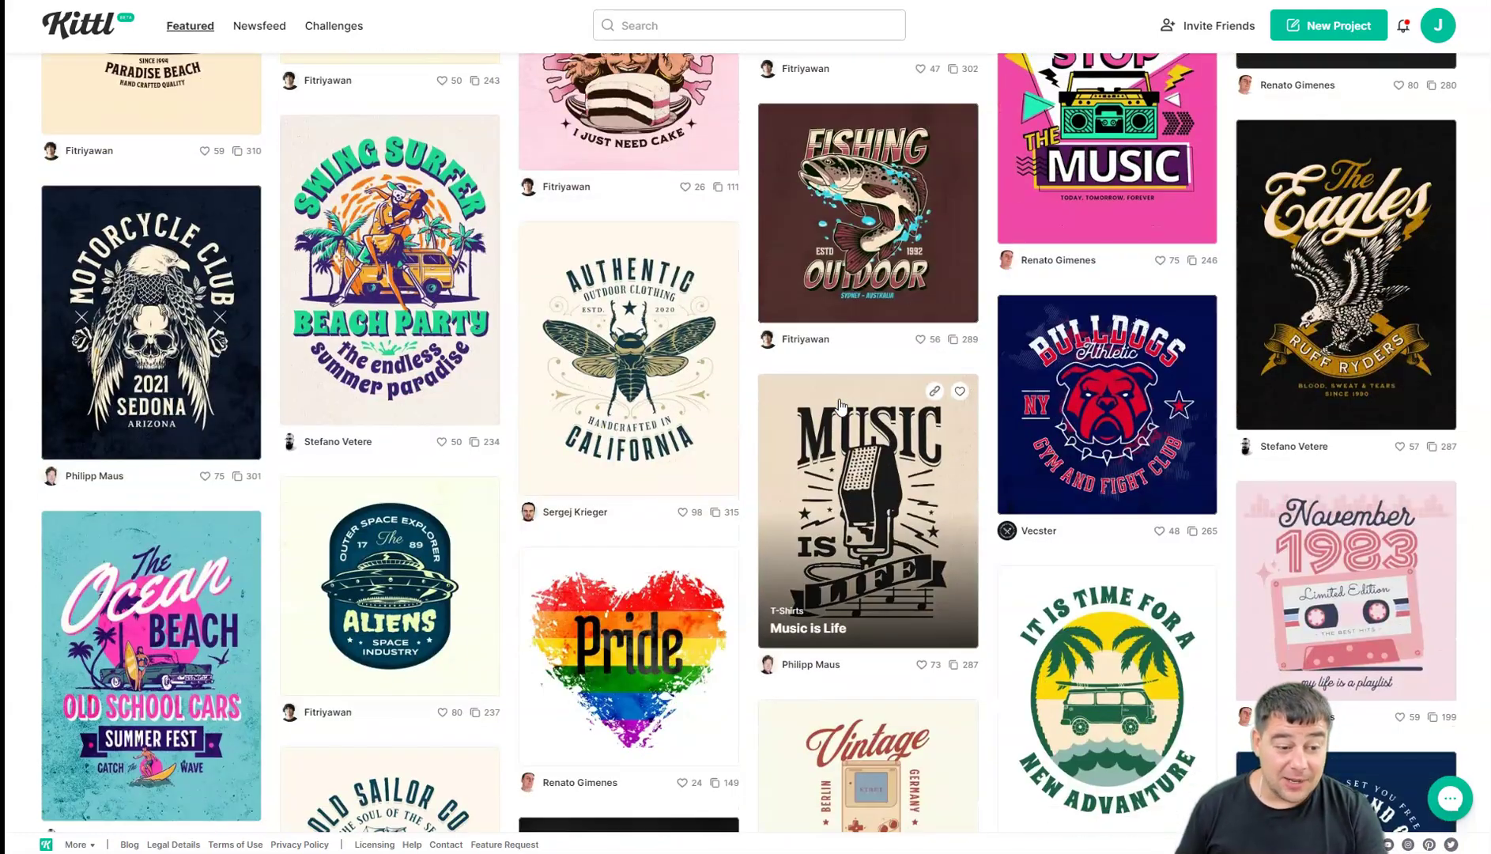
{"action": "scroll", "coordinate": [840, 405], "scroll_direction": "down", "scroll_amount": 5}
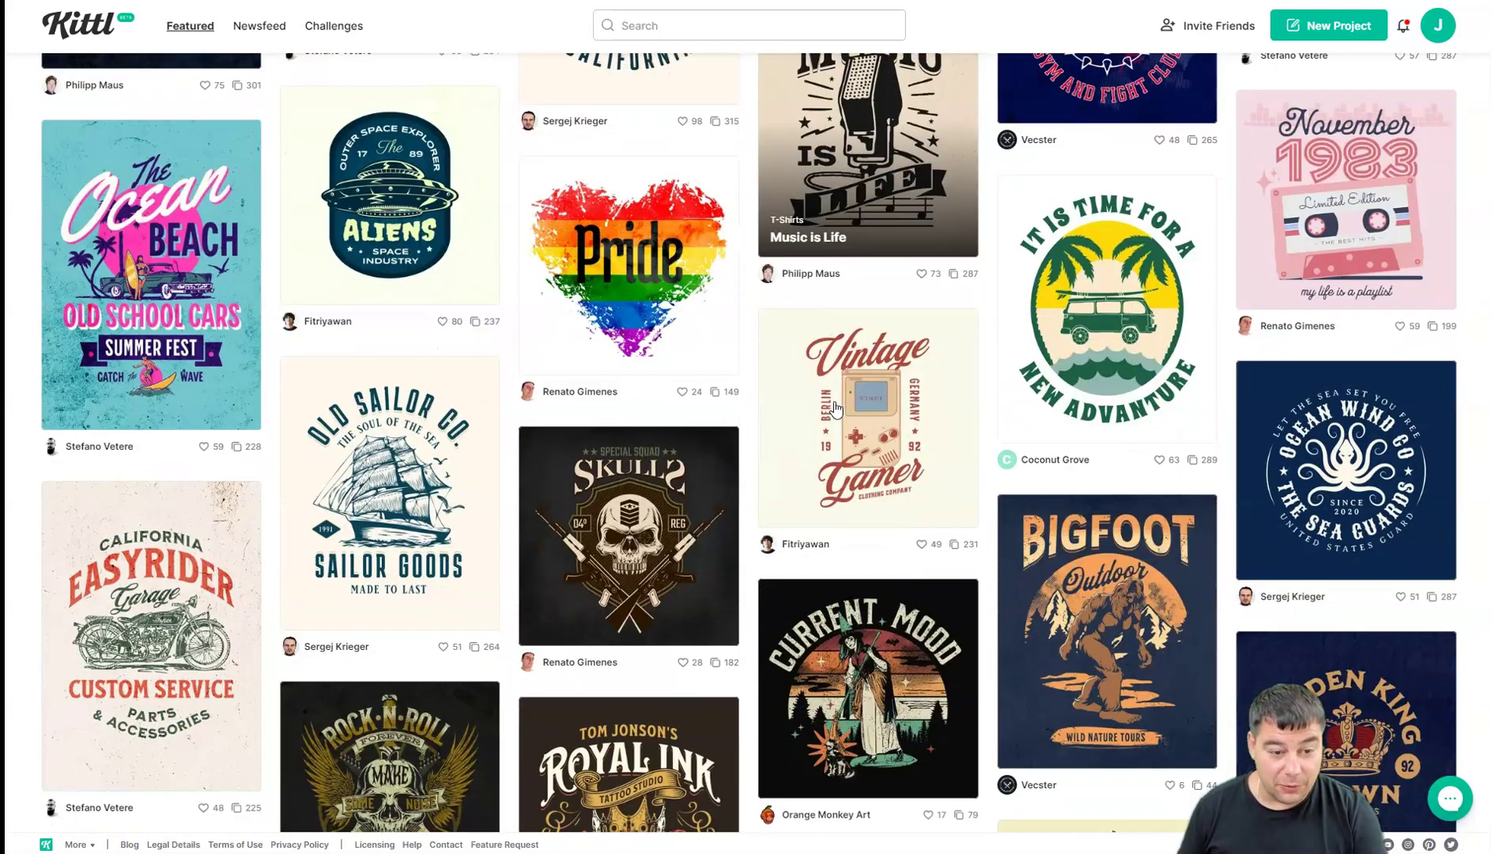
{"action": "scroll", "coordinate": [836, 408], "scroll_direction": "down", "scroll_amount": 3}
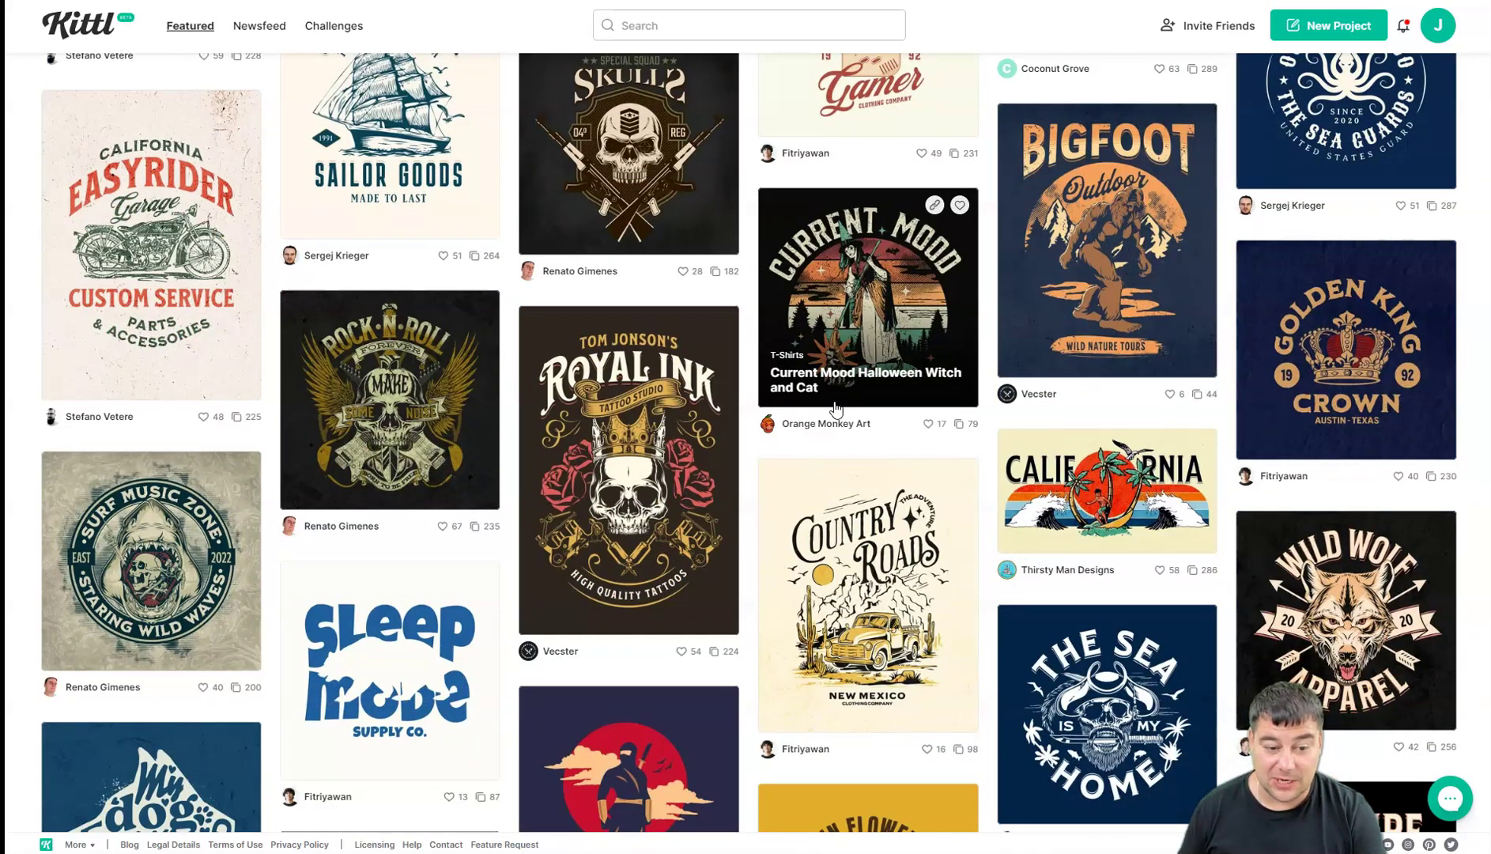
{"action": "scroll", "coordinate": [835, 407], "scroll_direction": "down", "scroll_amount": 4}
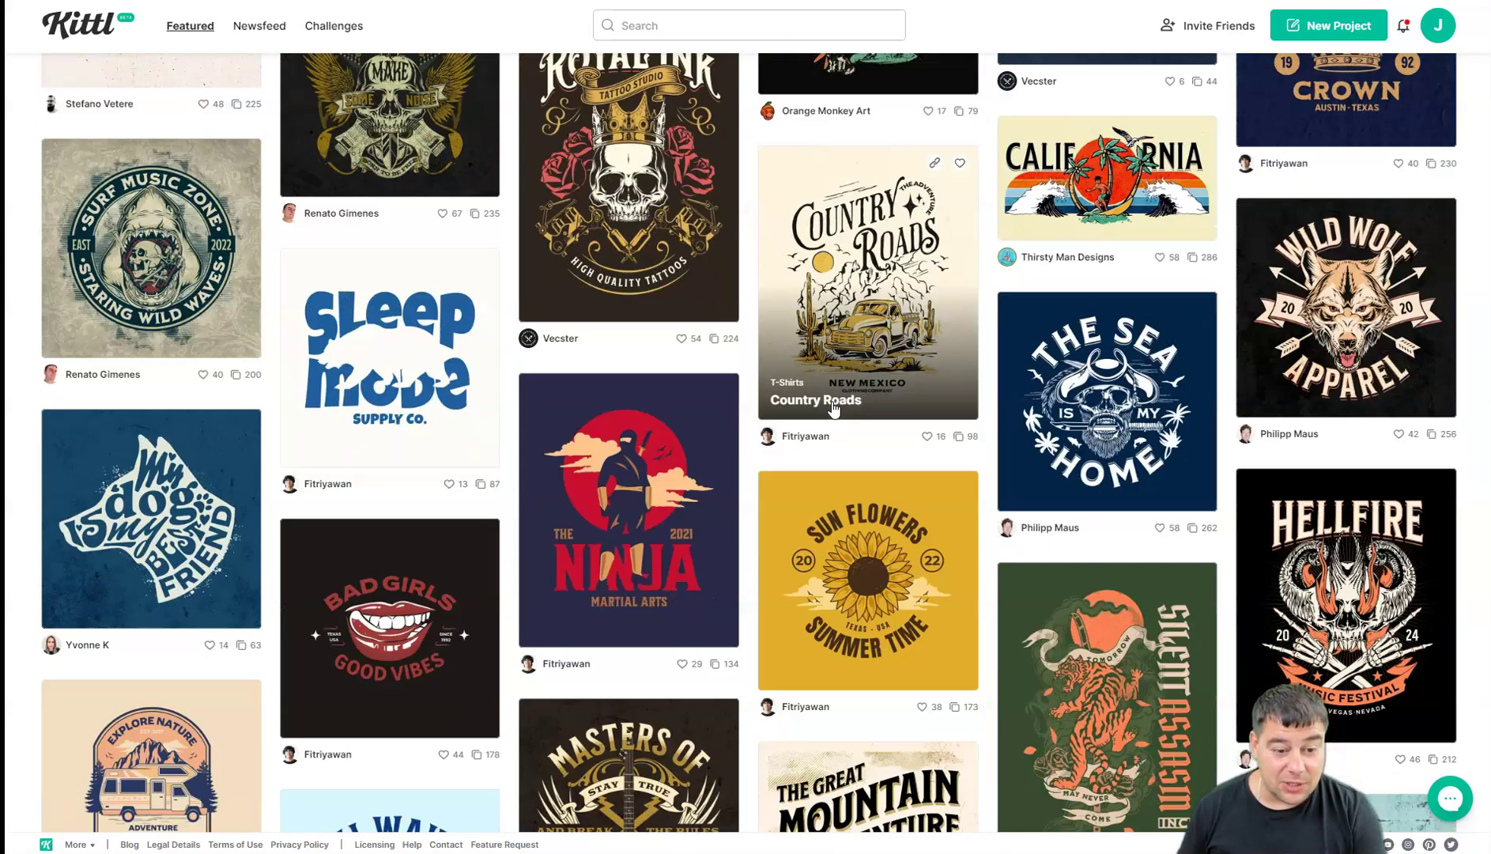
{"action": "scroll", "coordinate": [840, 408], "scroll_direction": "up", "scroll_amount": 18}
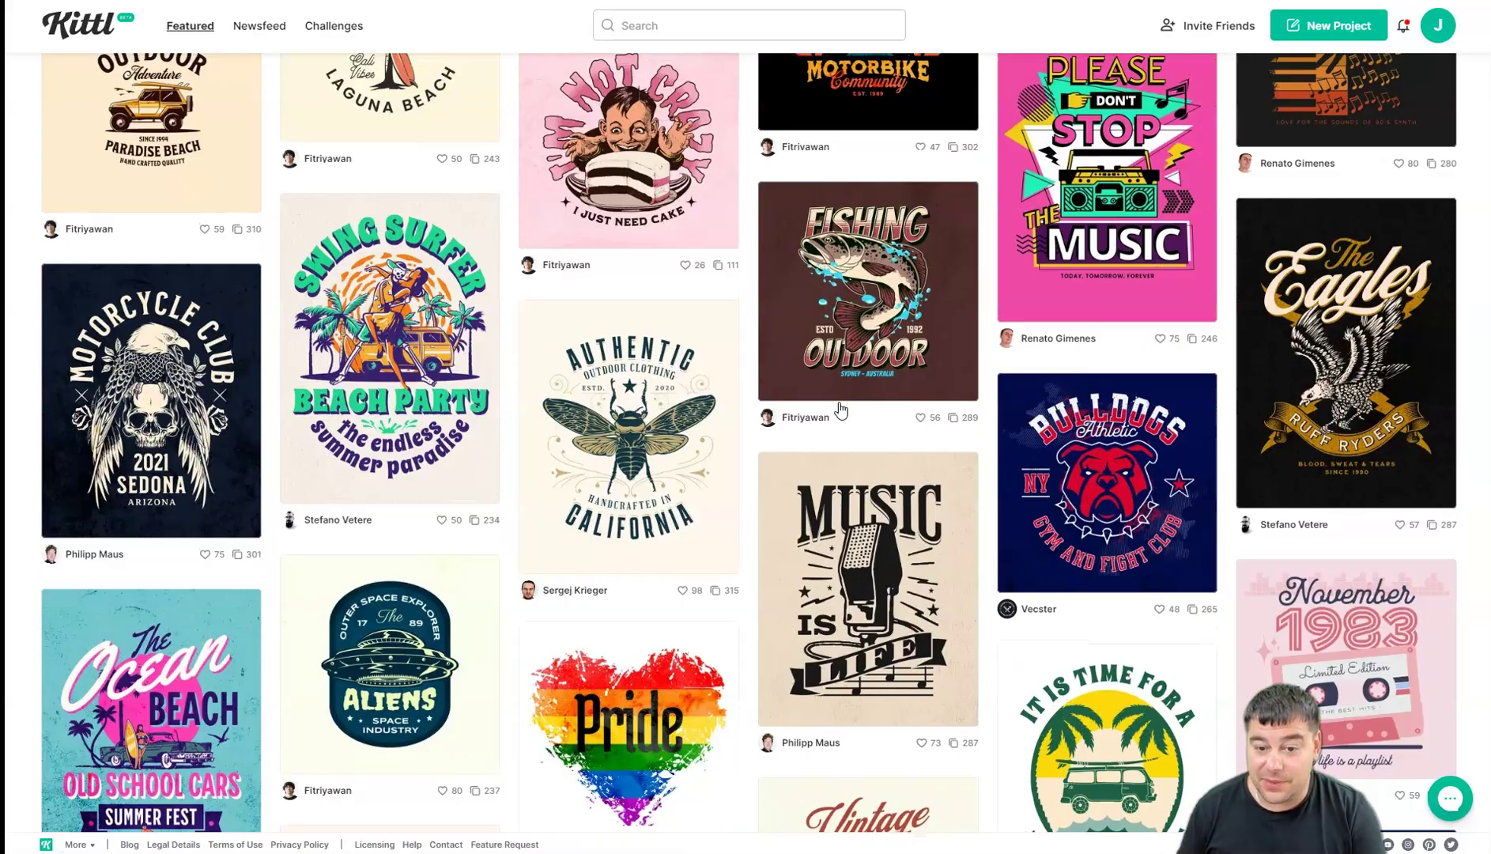
{"action": "scroll", "coordinate": [839, 405], "scroll_direction": "up", "scroll_amount": 20}
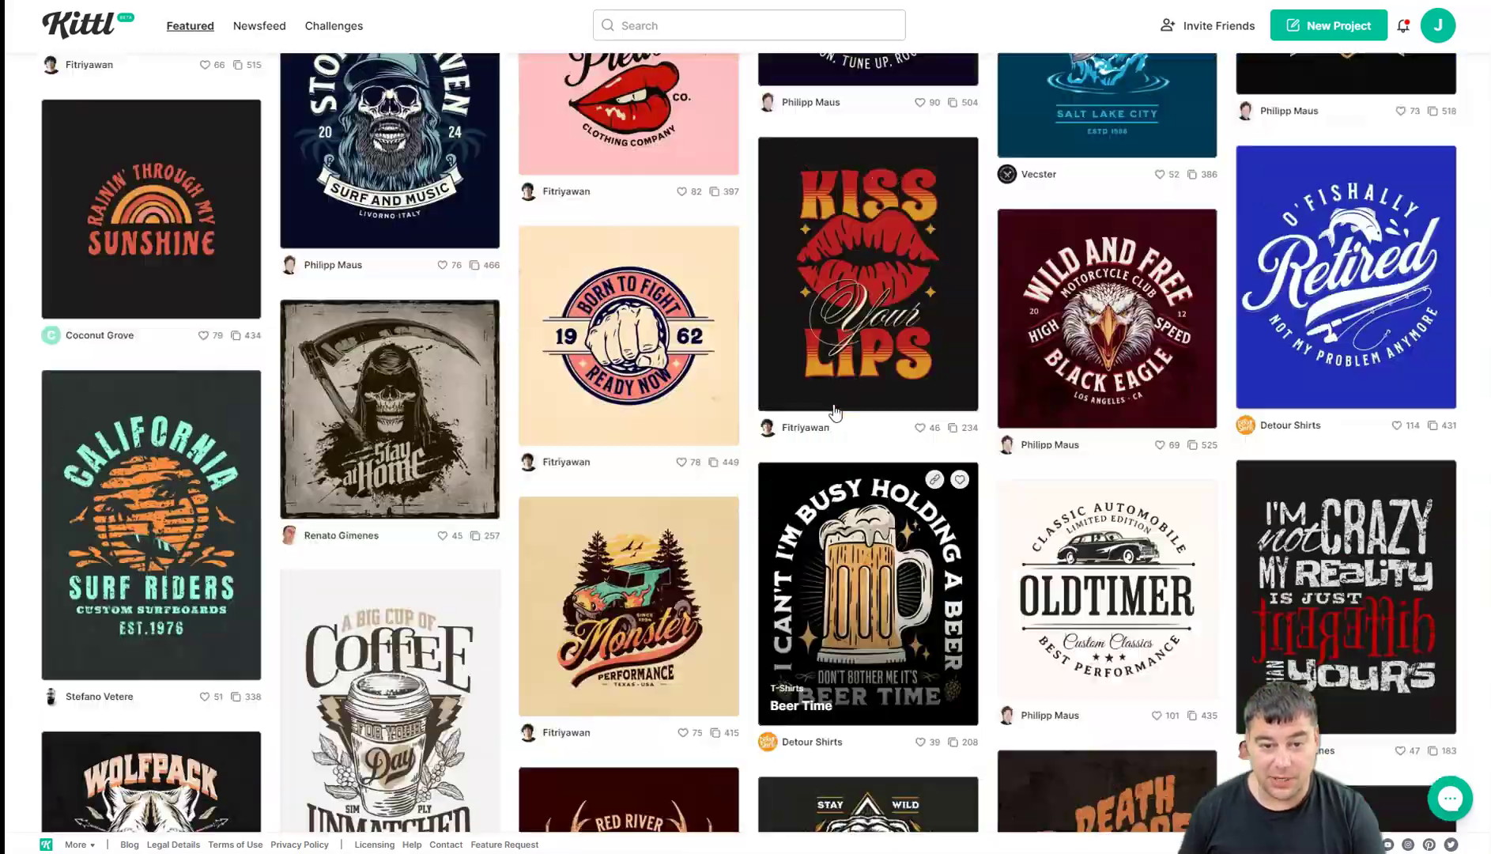
{"action": "scroll", "coordinate": [834, 411], "scroll_direction": "up", "scroll_amount": 15}
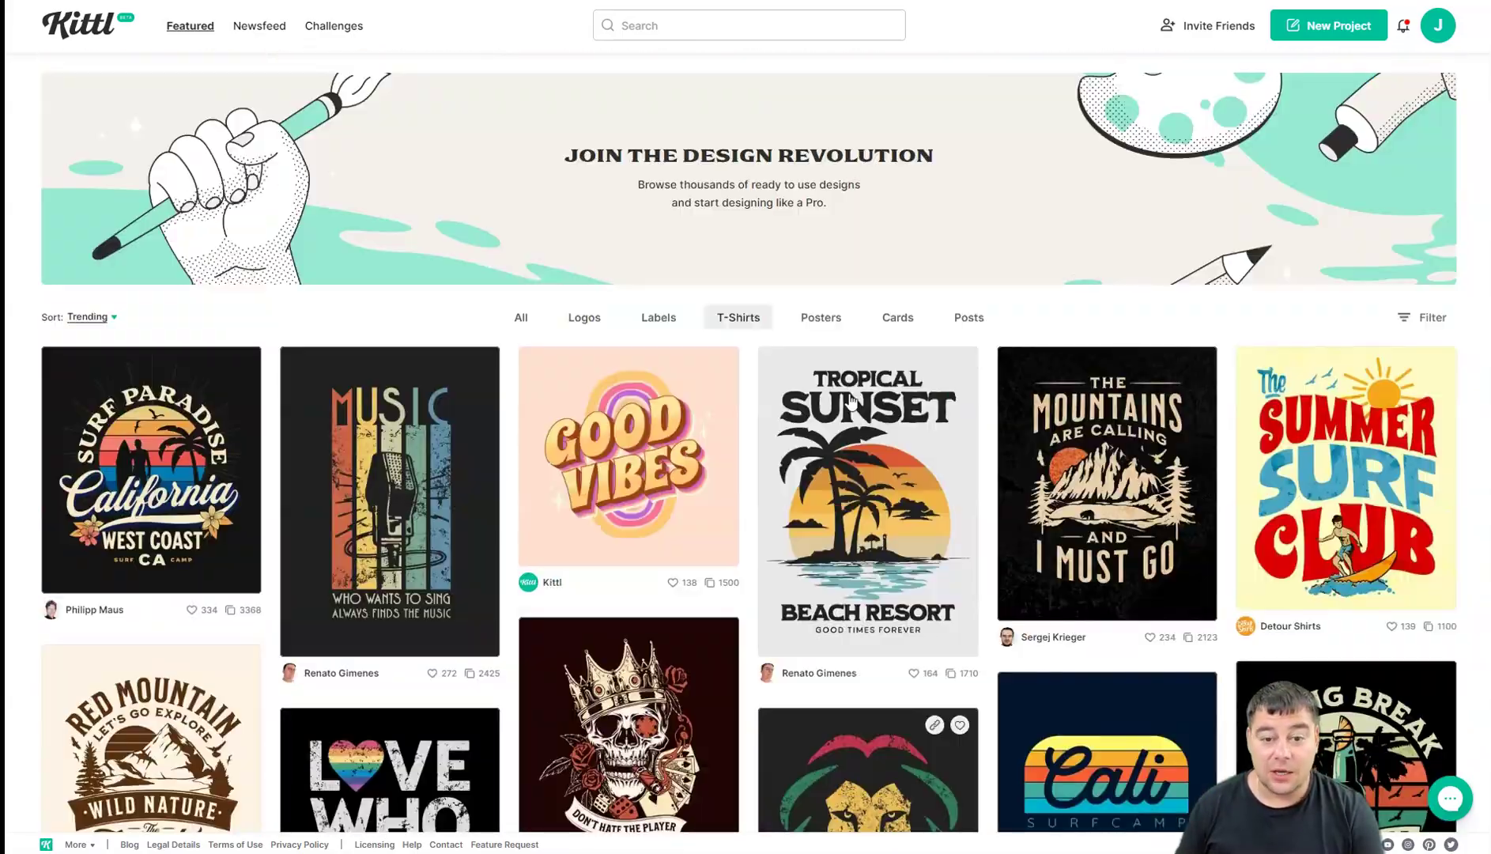
{"action": "left_click", "coordinate": [819, 323]}
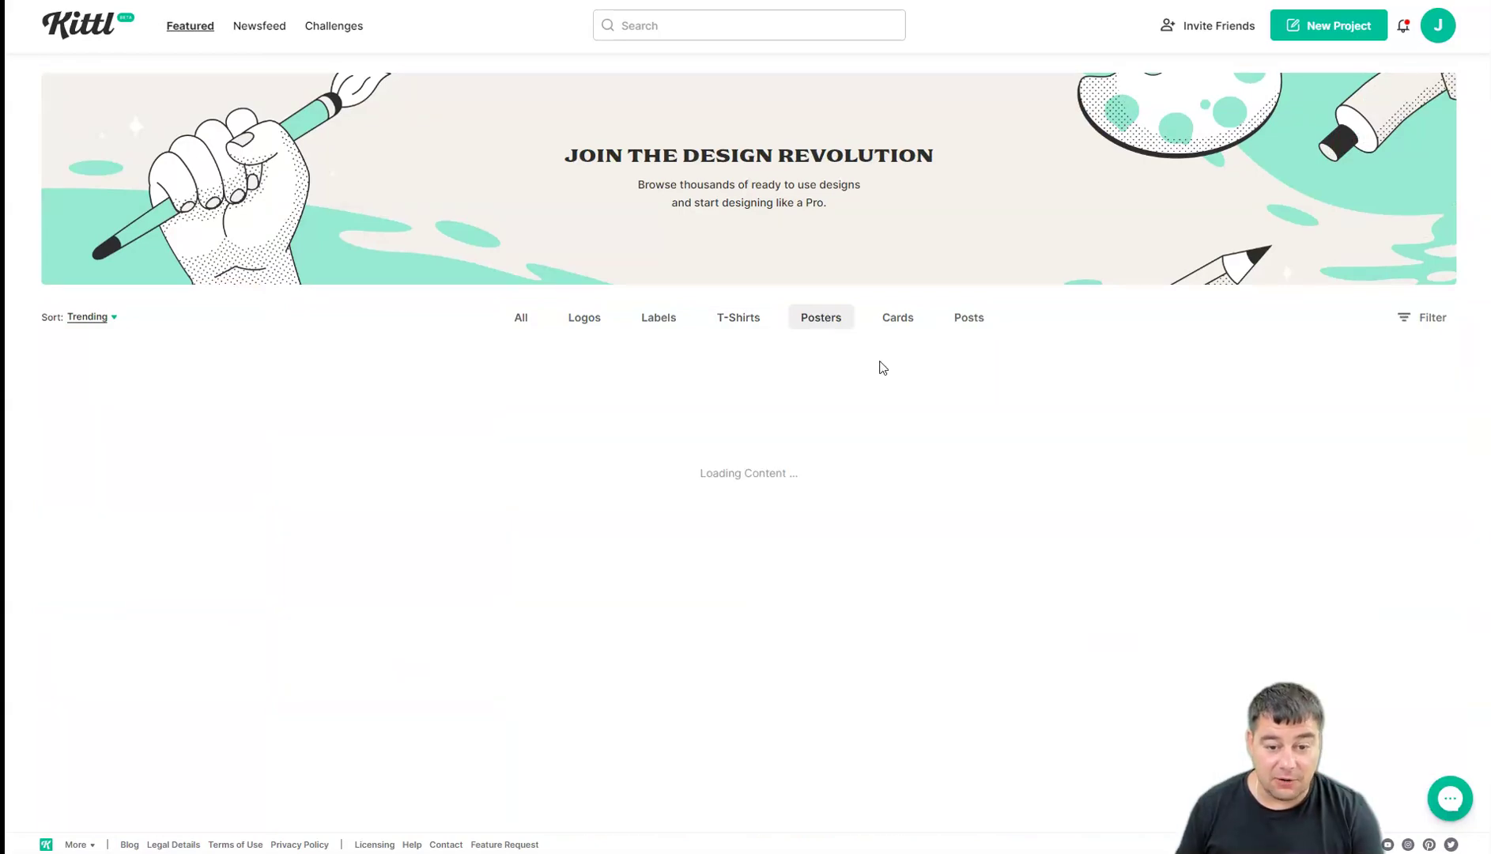
{"action": "scroll", "coordinate": [870, 448], "scroll_direction": "down", "scroll_amount": 2}
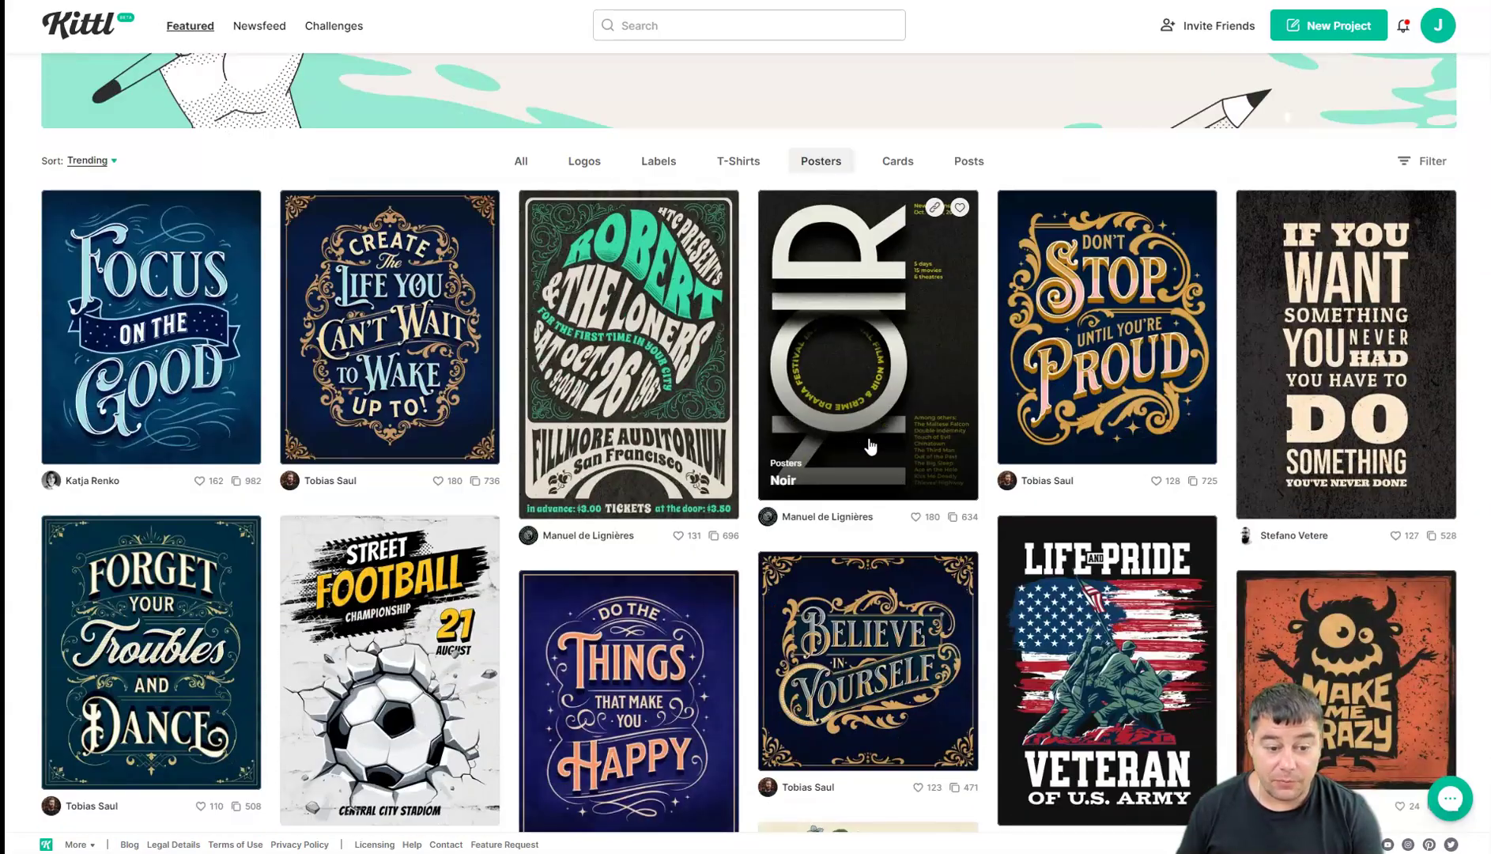
{"action": "scroll", "coordinate": [870, 448], "scroll_direction": "down", "scroll_amount": 10}
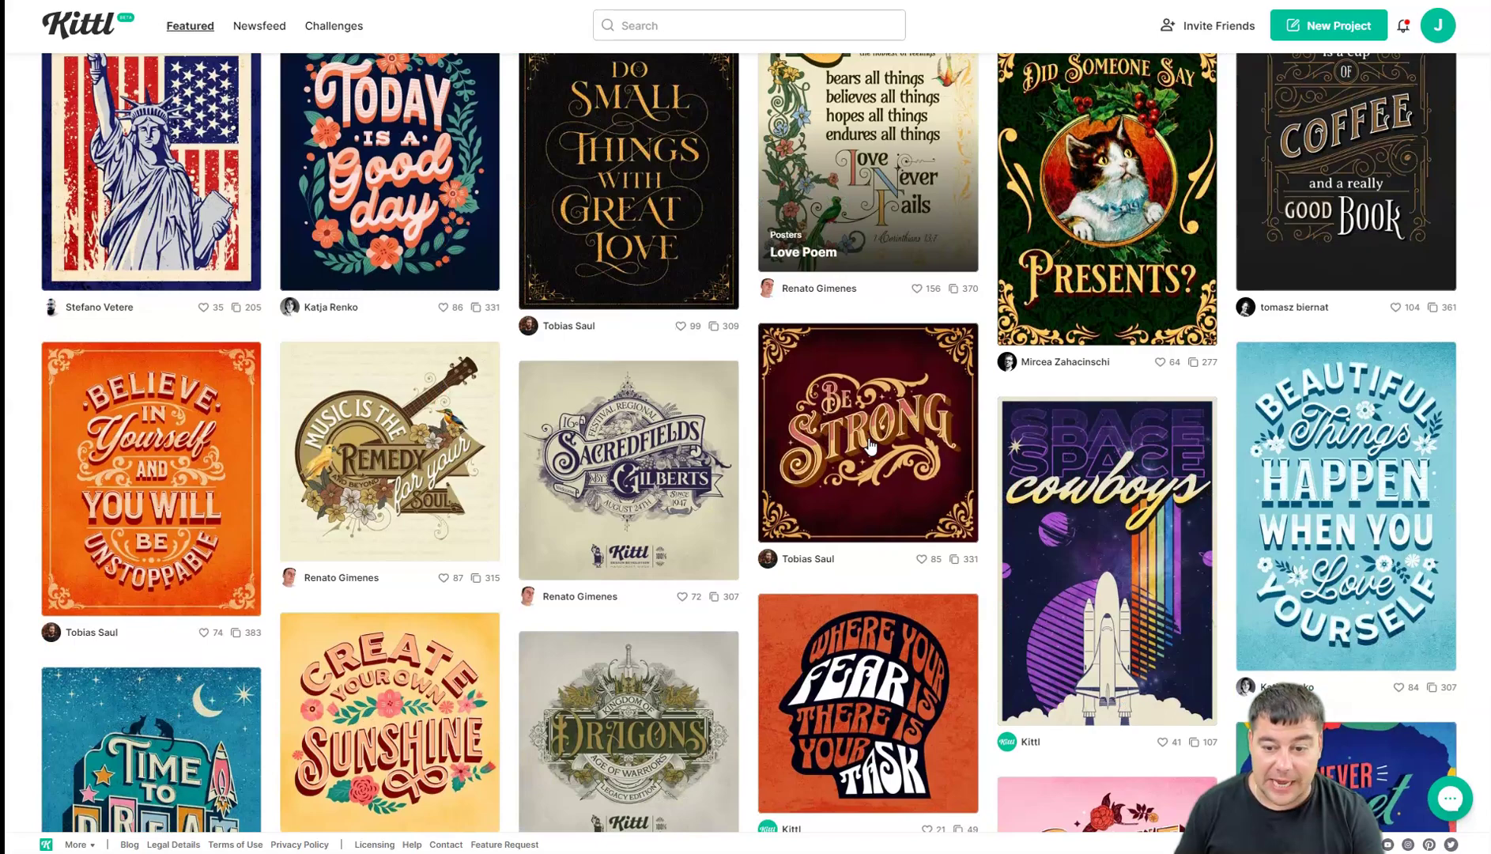
{"action": "scroll", "coordinate": [870, 448], "scroll_direction": "down", "scroll_amount": 6}
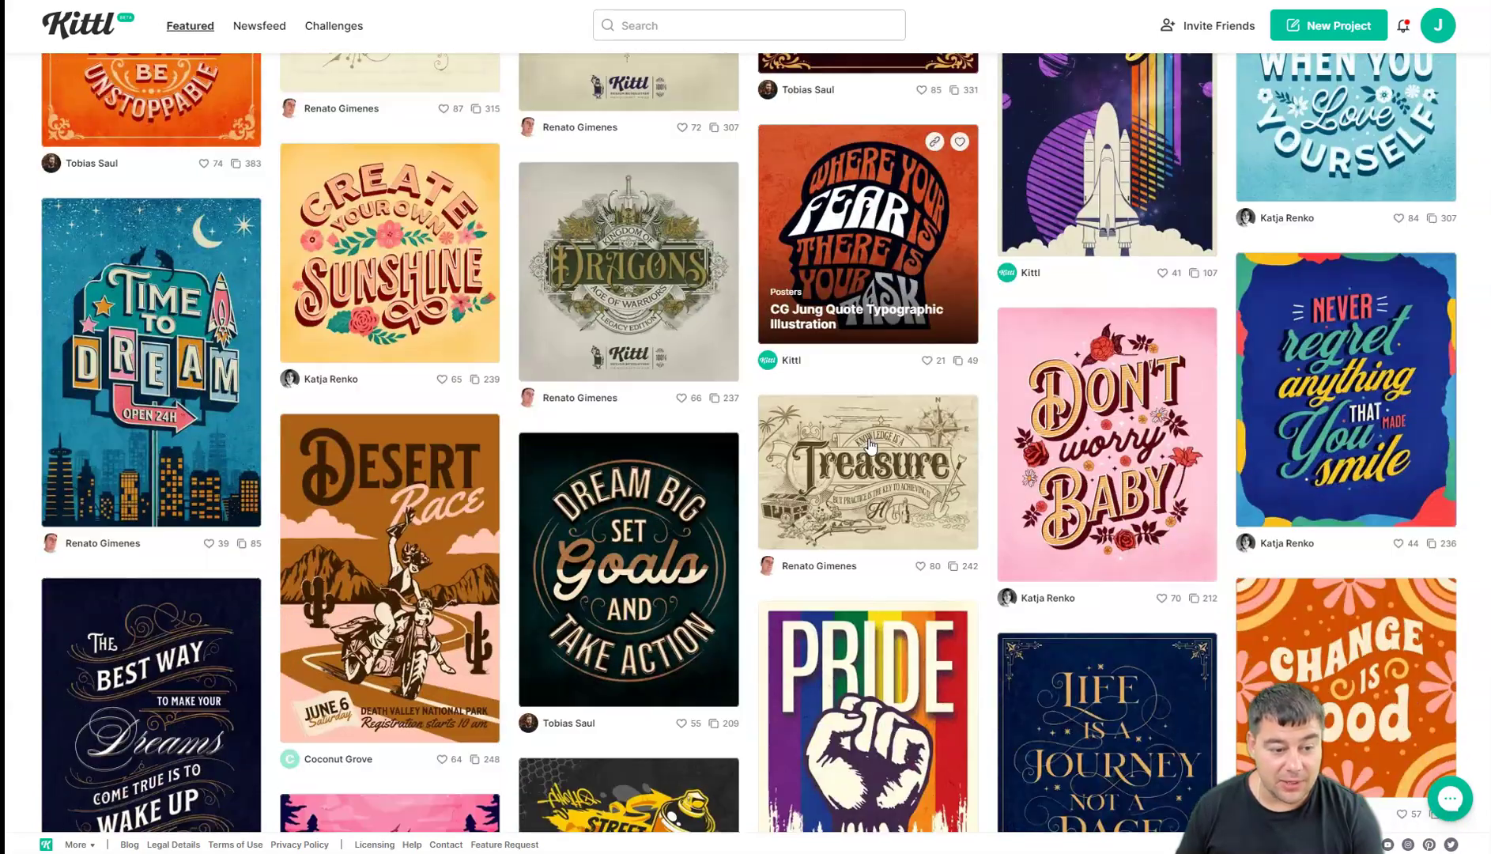
{"action": "scroll", "coordinate": [869, 446], "scroll_direction": "down", "scroll_amount": 3}
{"action": "scroll", "coordinate": [870, 445], "scroll_direction": "down", "scroll_amount": 9}
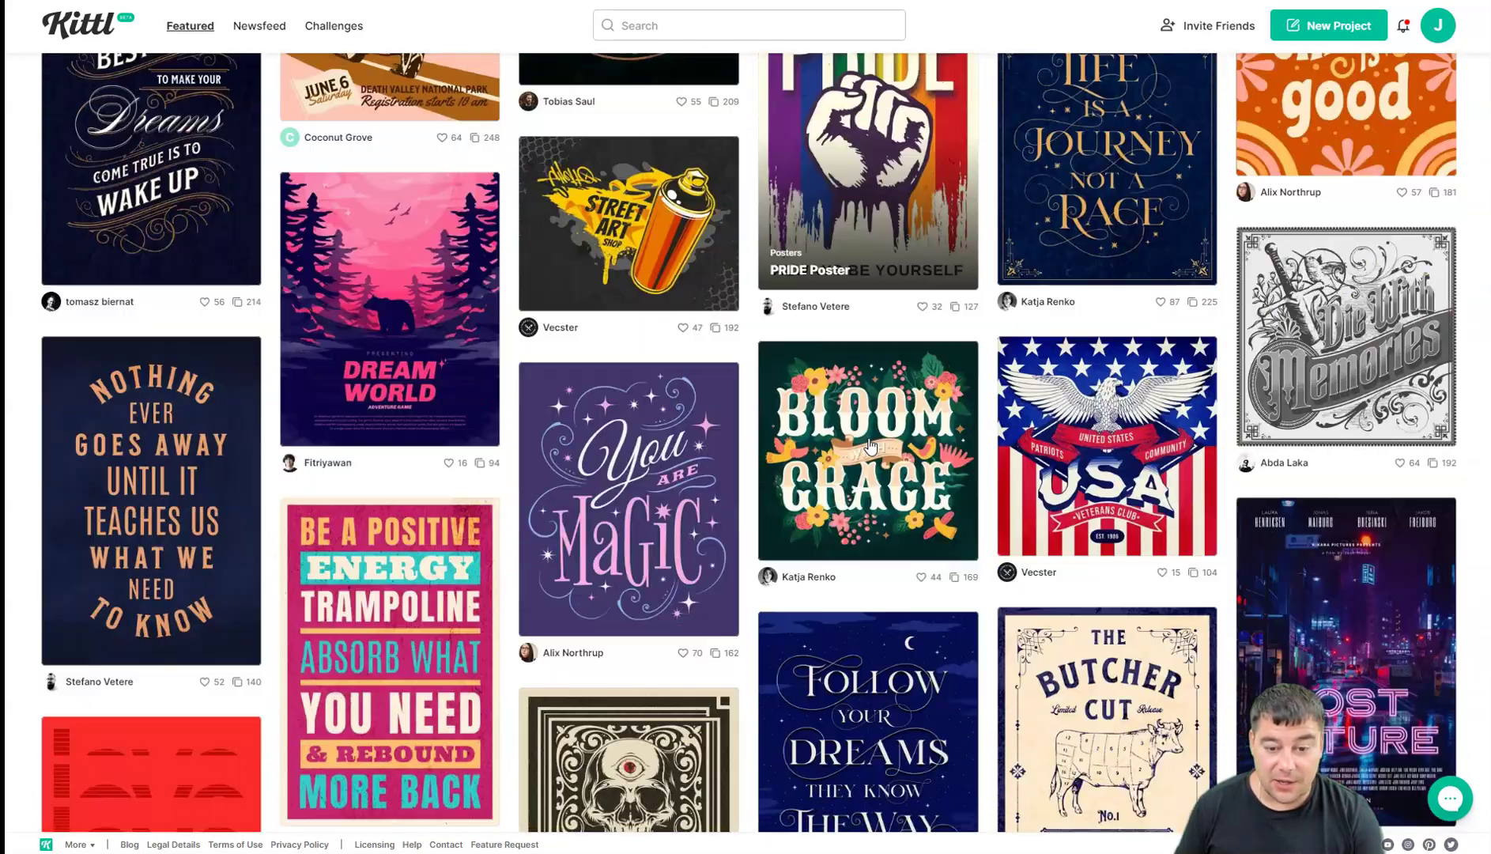
{"action": "scroll", "coordinate": [870, 445], "scroll_direction": "down", "scroll_amount": 8}
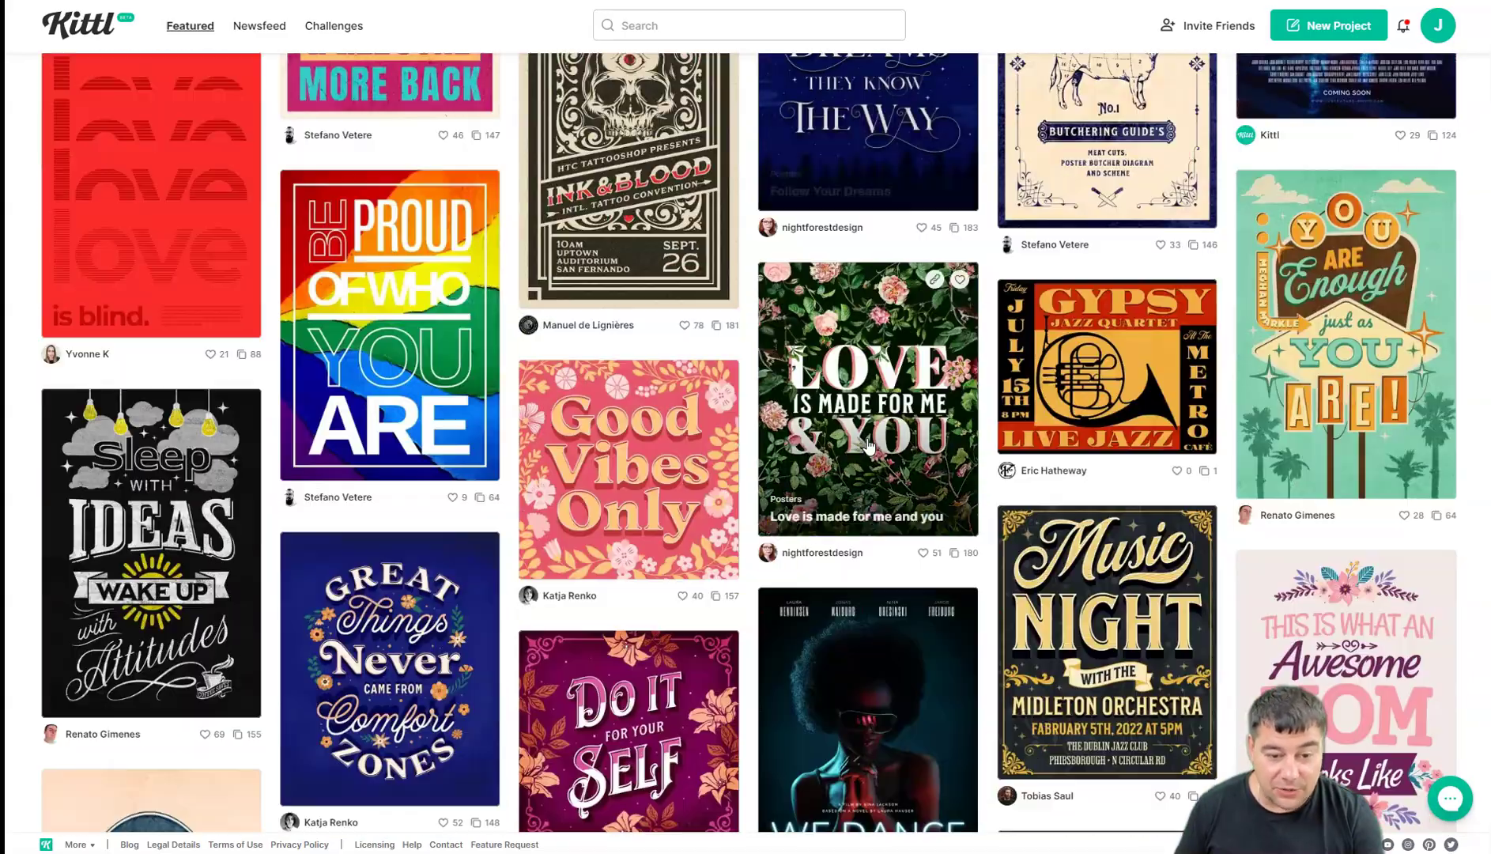
{"action": "scroll", "coordinate": [869, 446], "scroll_direction": "down", "scroll_amount": 8}
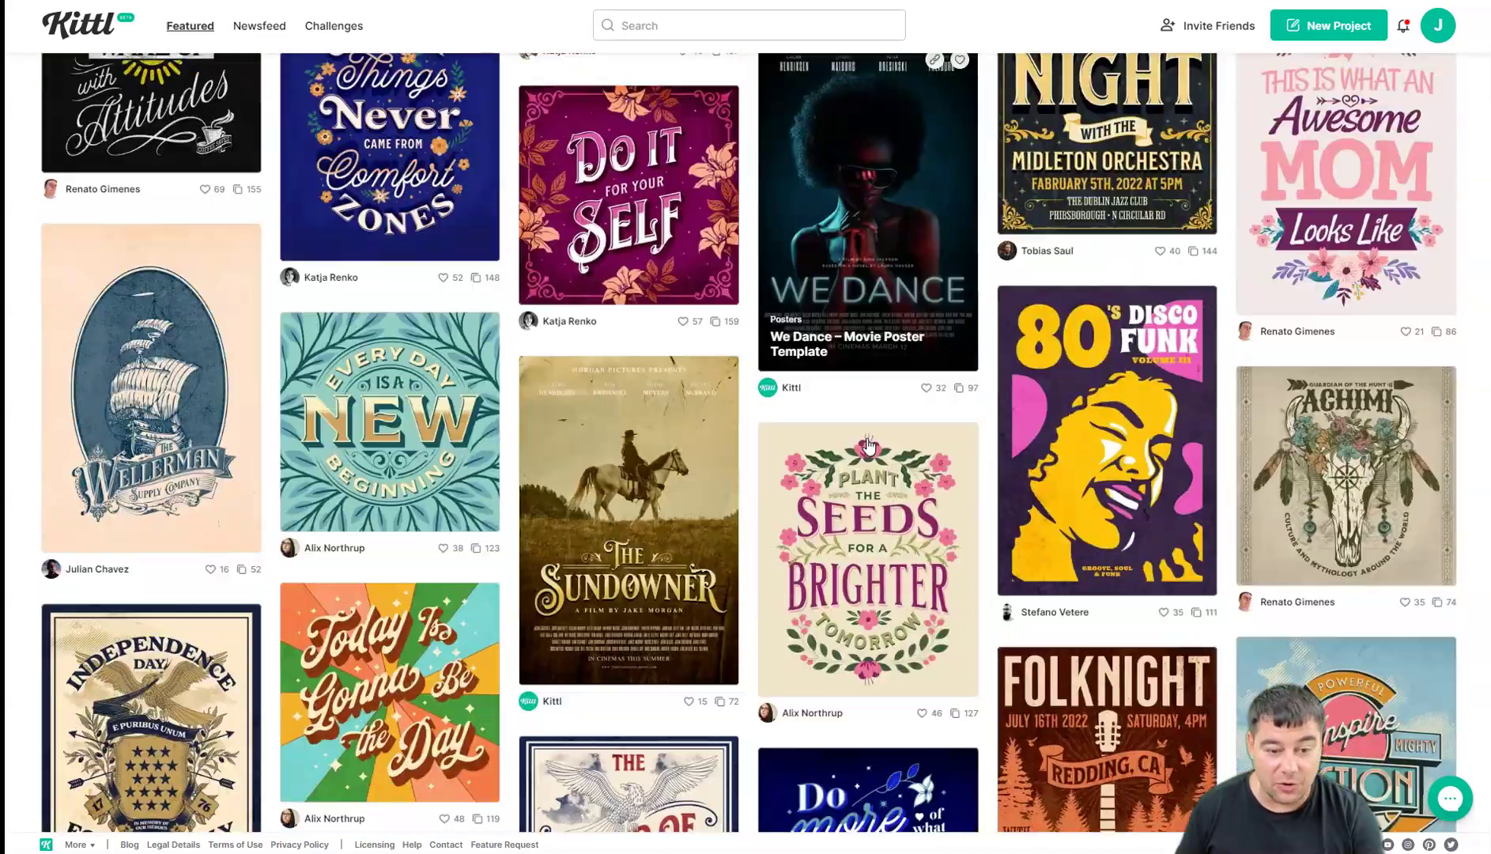
{"action": "scroll", "coordinate": [868, 445], "scroll_direction": "down", "scroll_amount": 3}
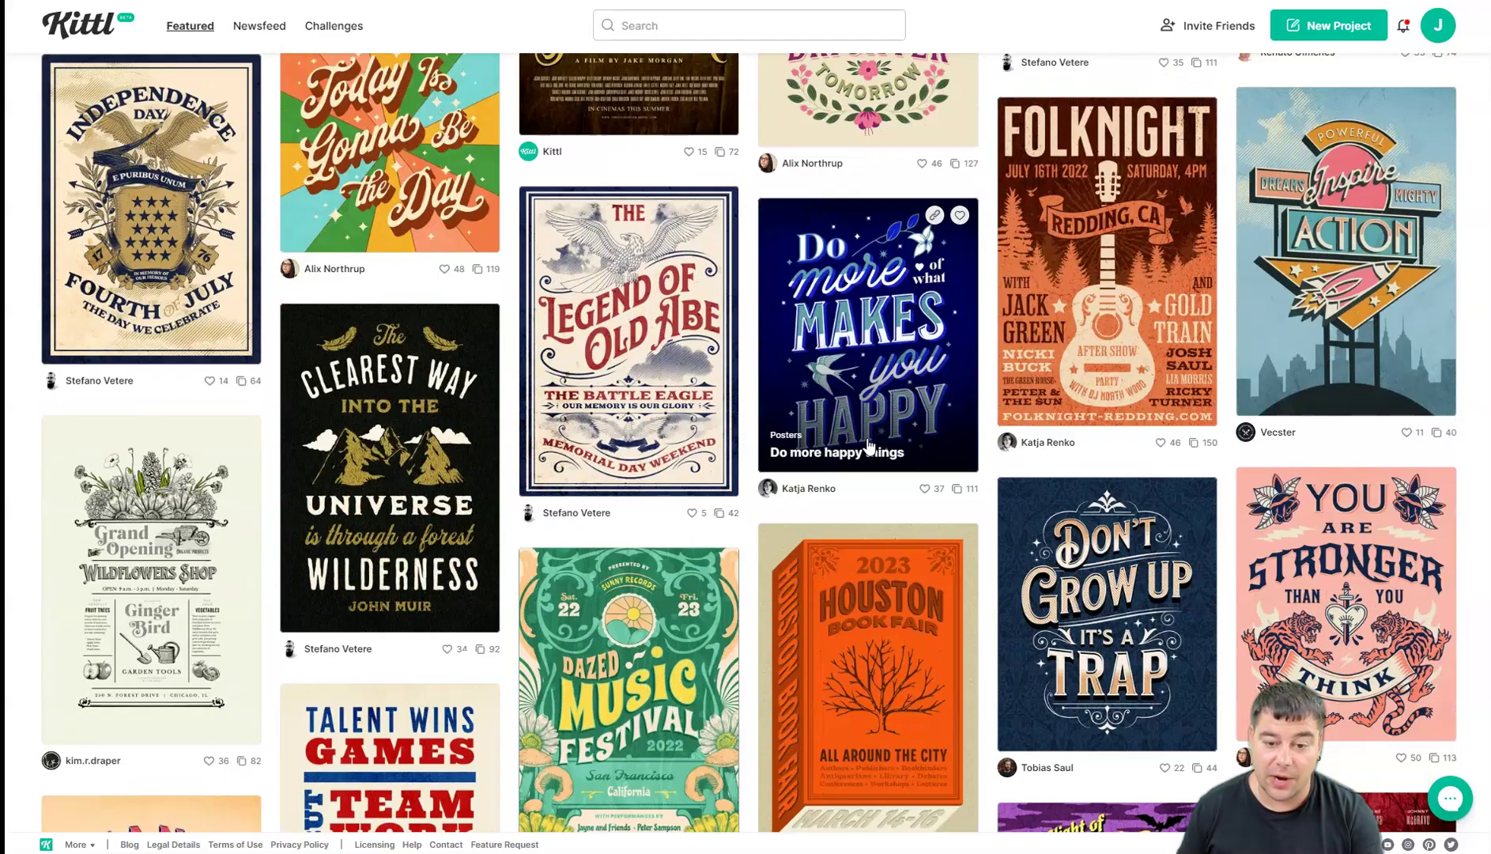
{"action": "scroll", "coordinate": [869, 445], "scroll_direction": "down", "scroll_amount": 7}
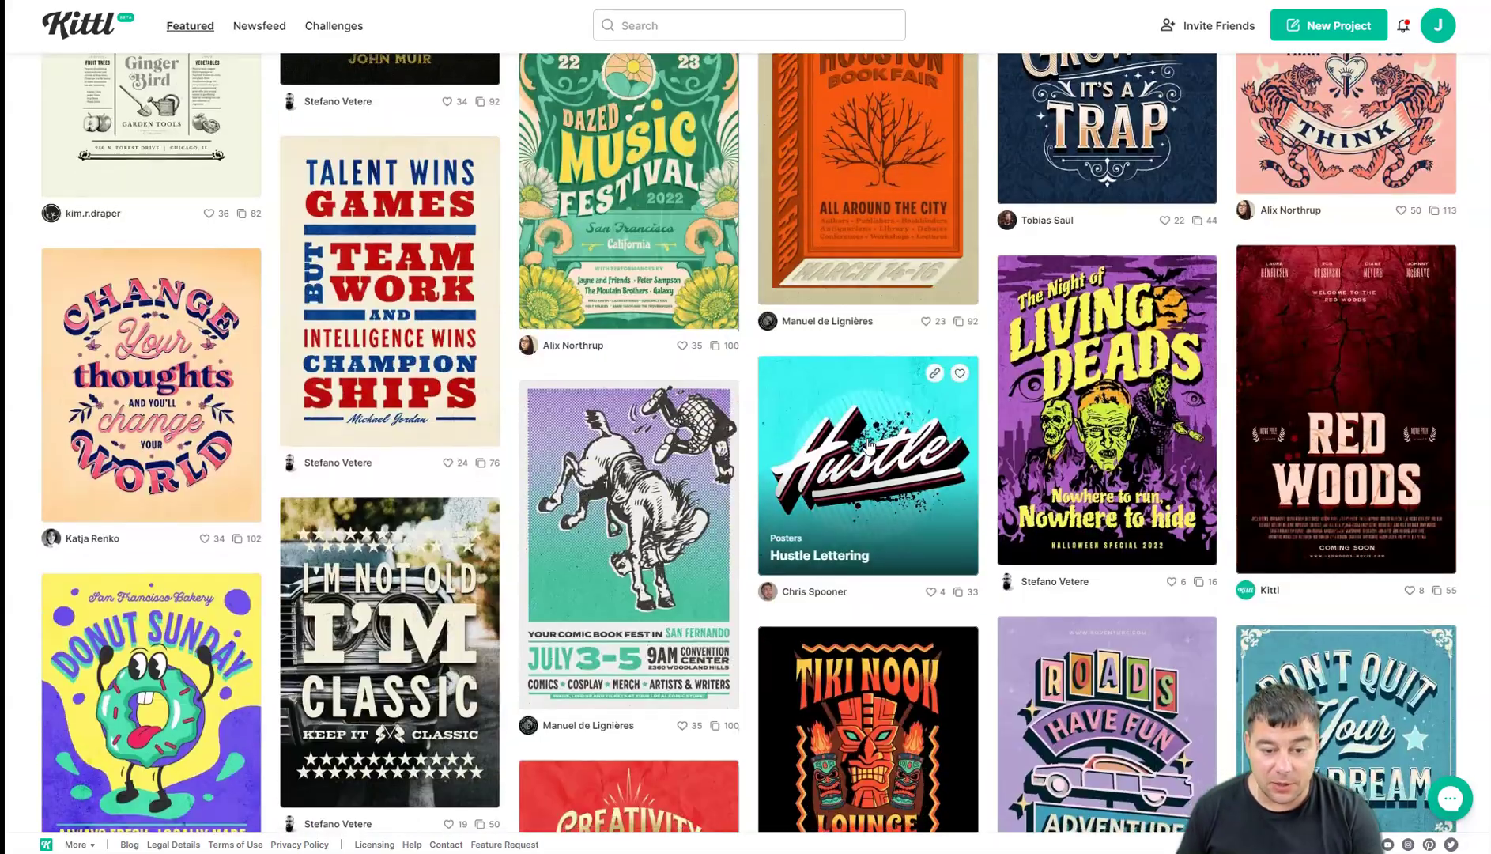
{"action": "scroll", "coordinate": [869, 445], "scroll_direction": "down", "scroll_amount": 7}
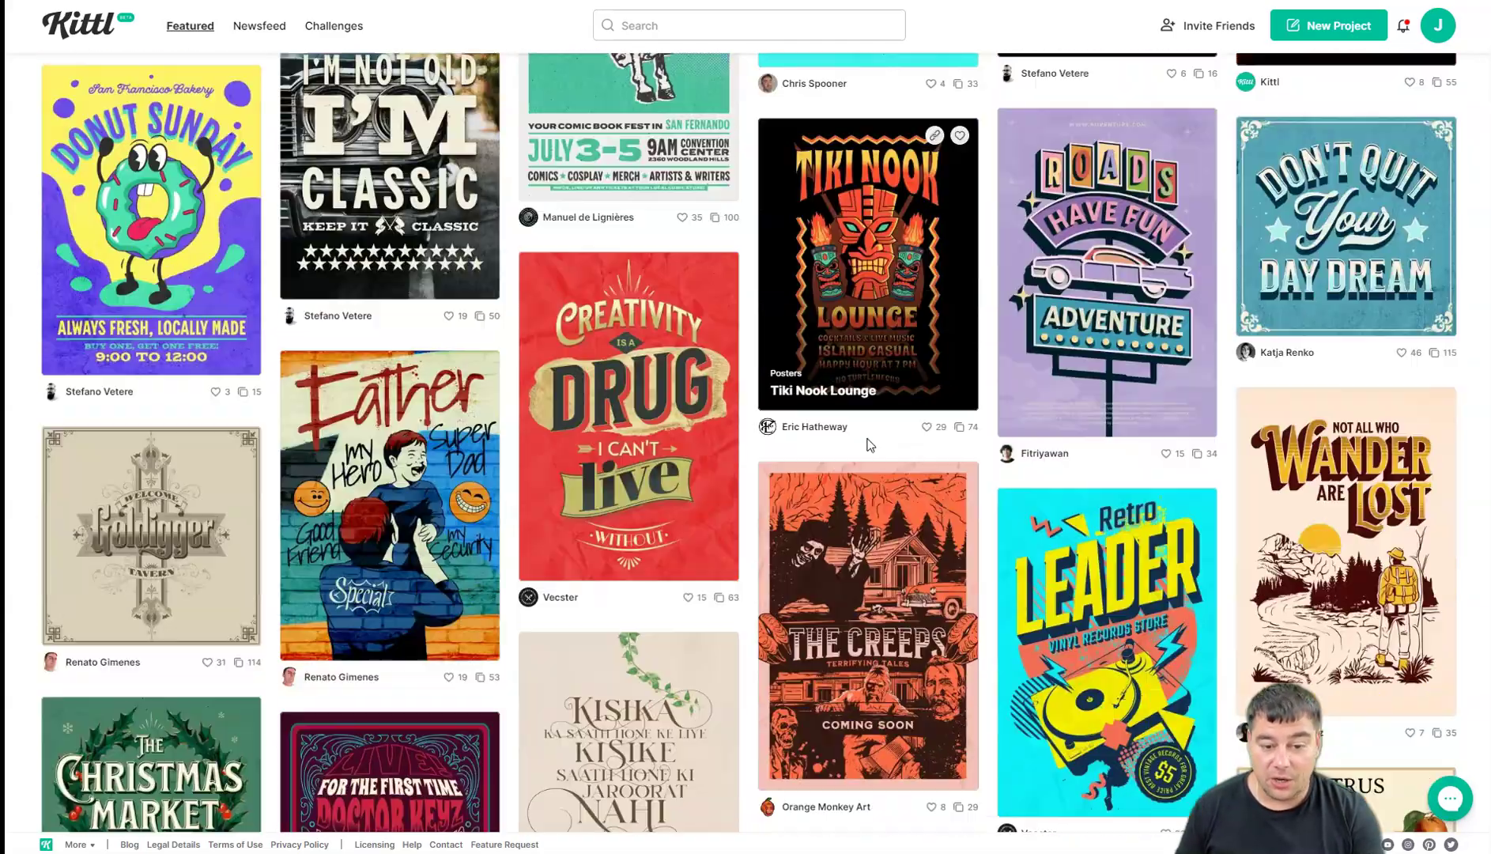
{"action": "scroll", "coordinate": [869, 445], "scroll_direction": "down", "scroll_amount": 3}
{"action": "scroll", "coordinate": [869, 445], "scroll_direction": "up", "scroll_amount": 20}
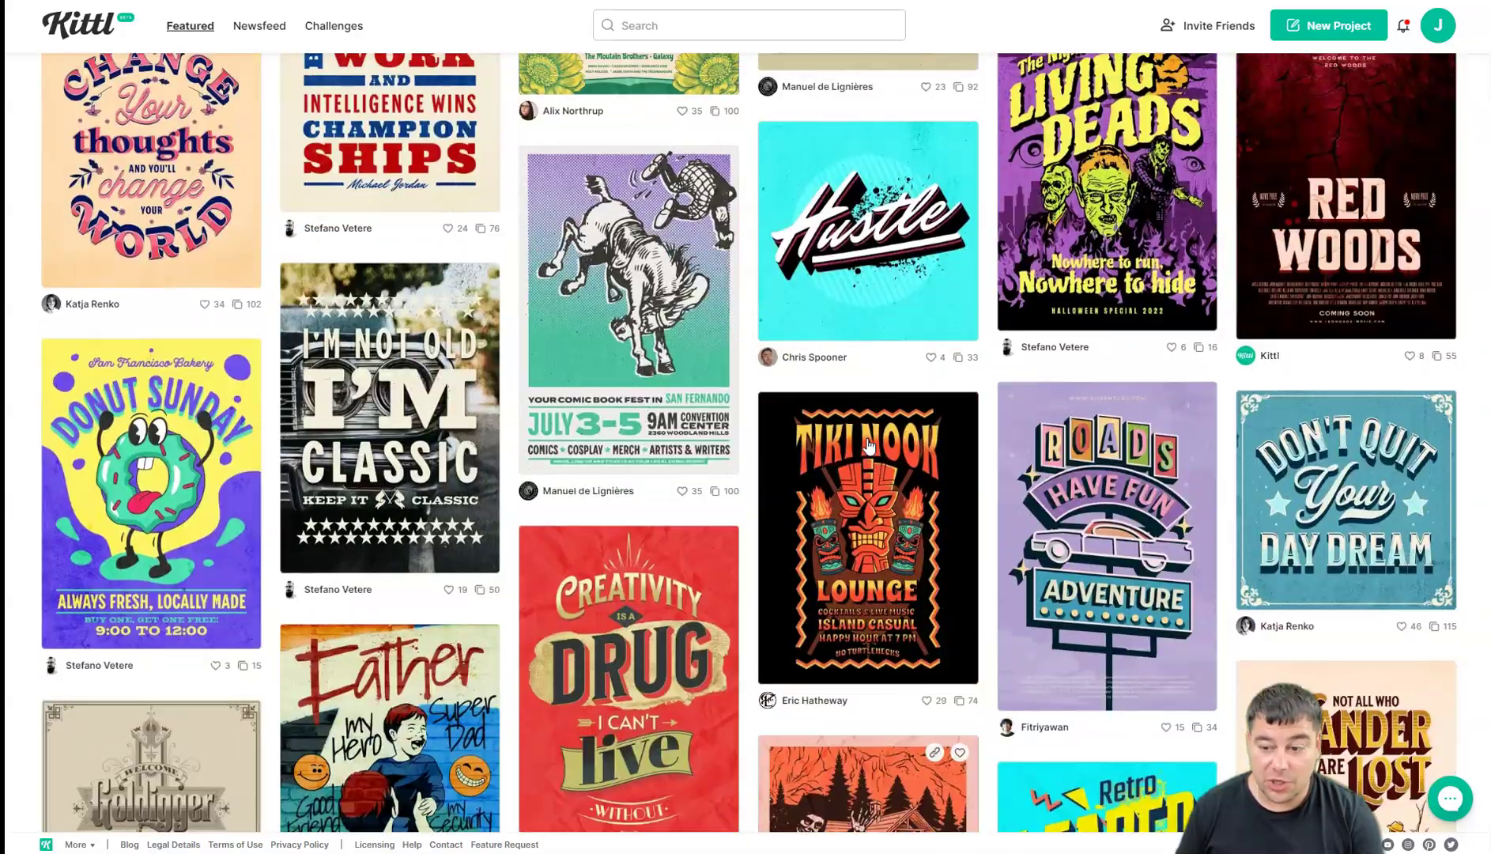
{"action": "scroll", "coordinate": [869, 446], "scroll_direction": "up", "scroll_amount": 20}
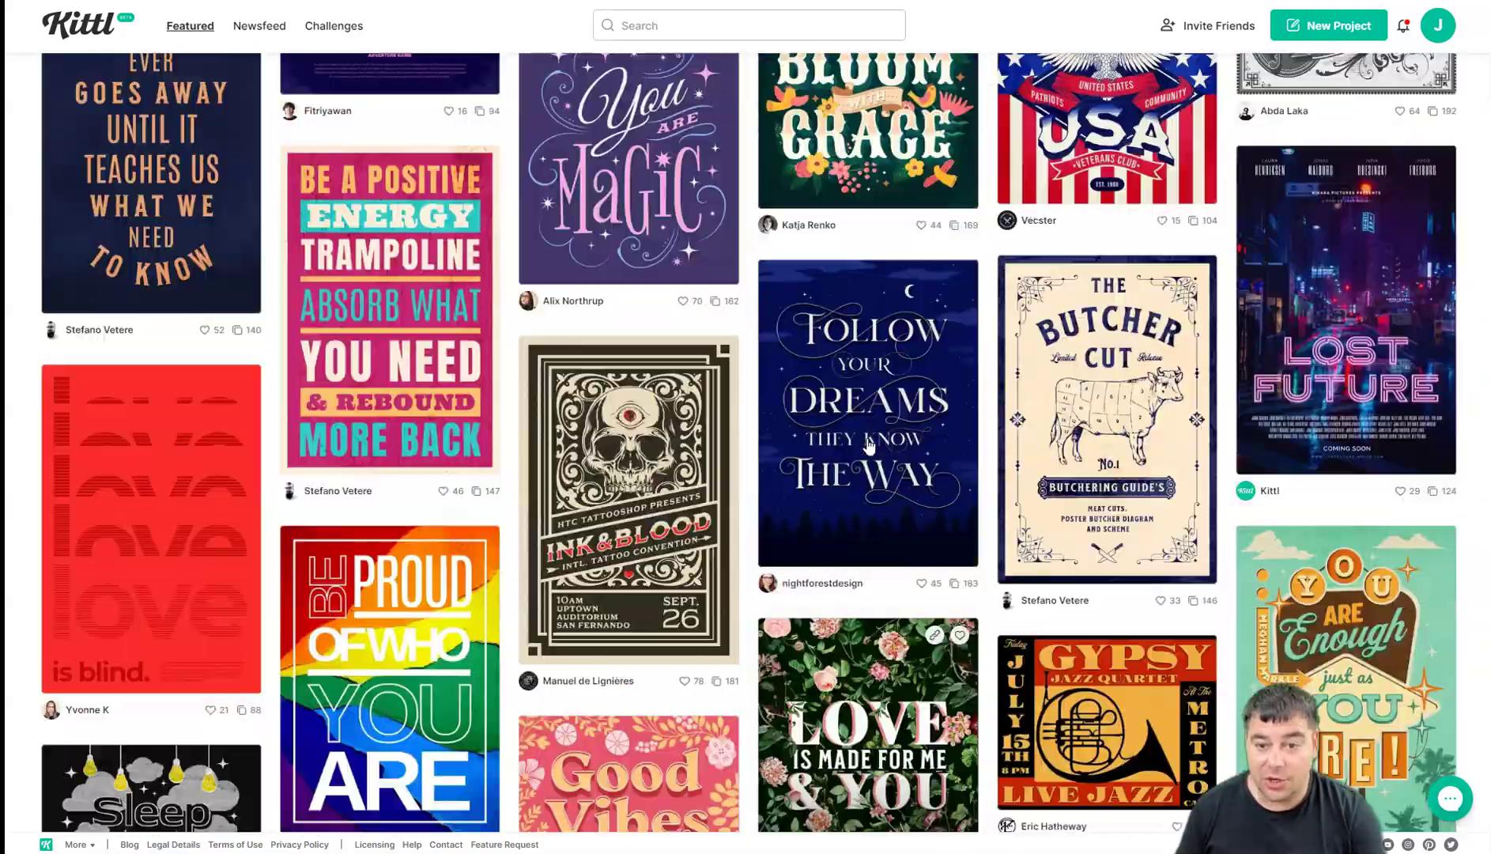
{"action": "scroll", "coordinate": [869, 445], "scroll_direction": "up", "scroll_amount": 20}
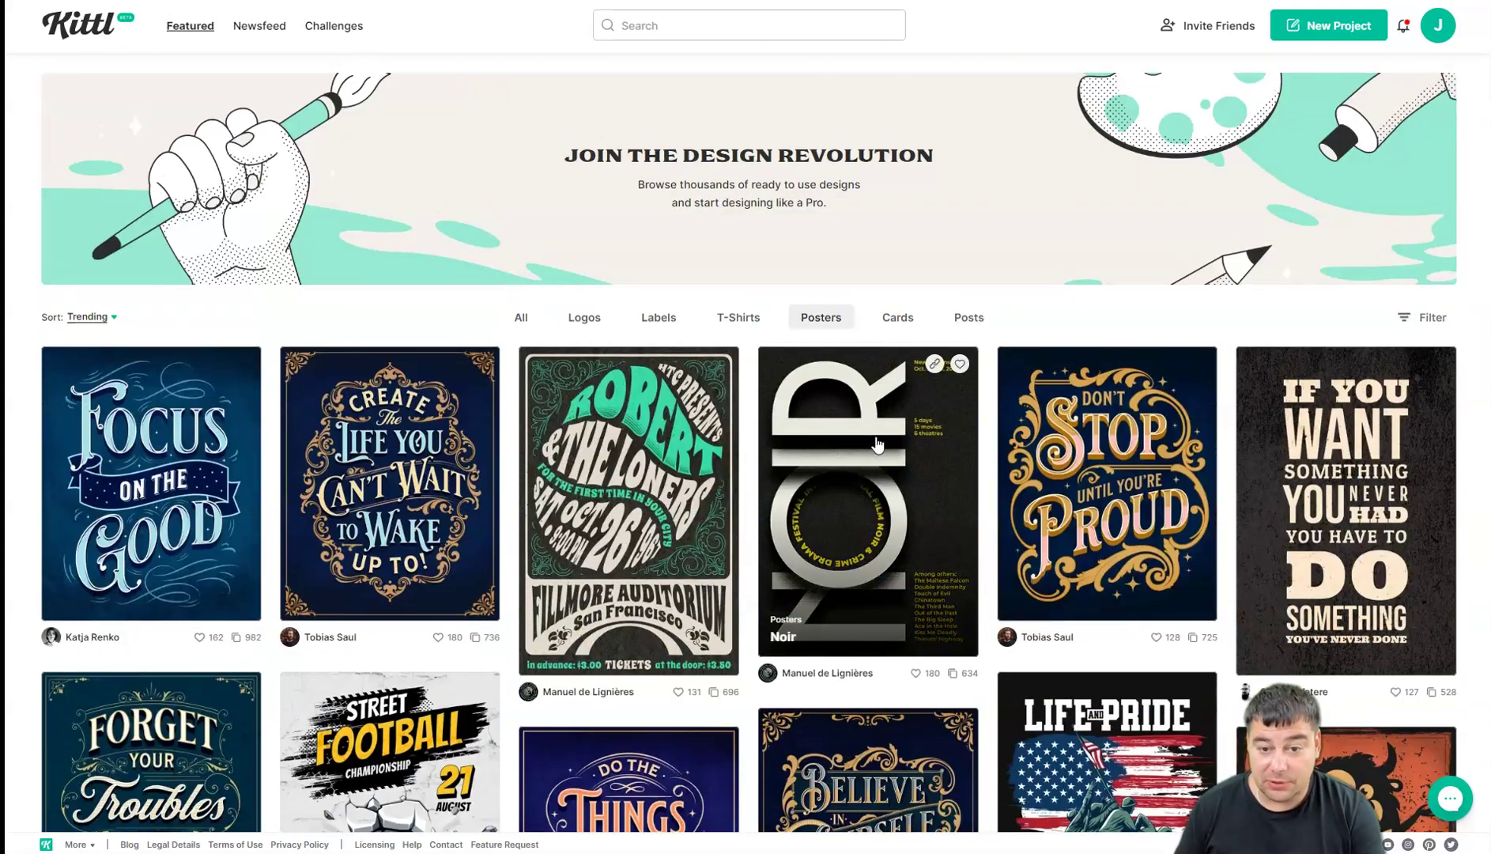
In the Cards category, find the 'Love You' Valentine's card and choose Use This Design.
{"action": "left_click", "coordinate": [896, 319]}
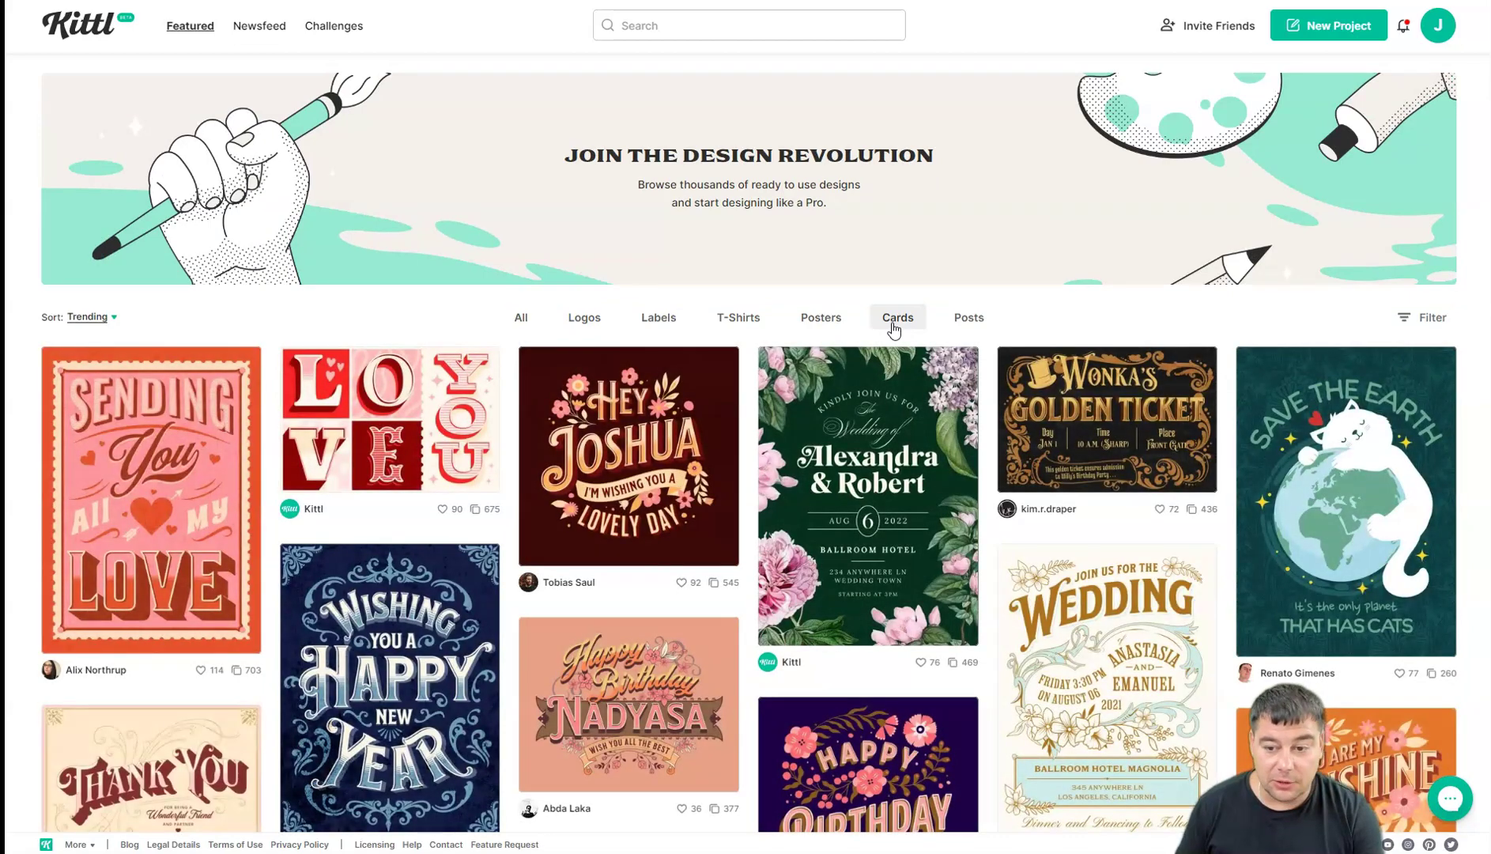
{"action": "scroll", "coordinate": [897, 355], "scroll_direction": "down", "scroll_amount": 15}
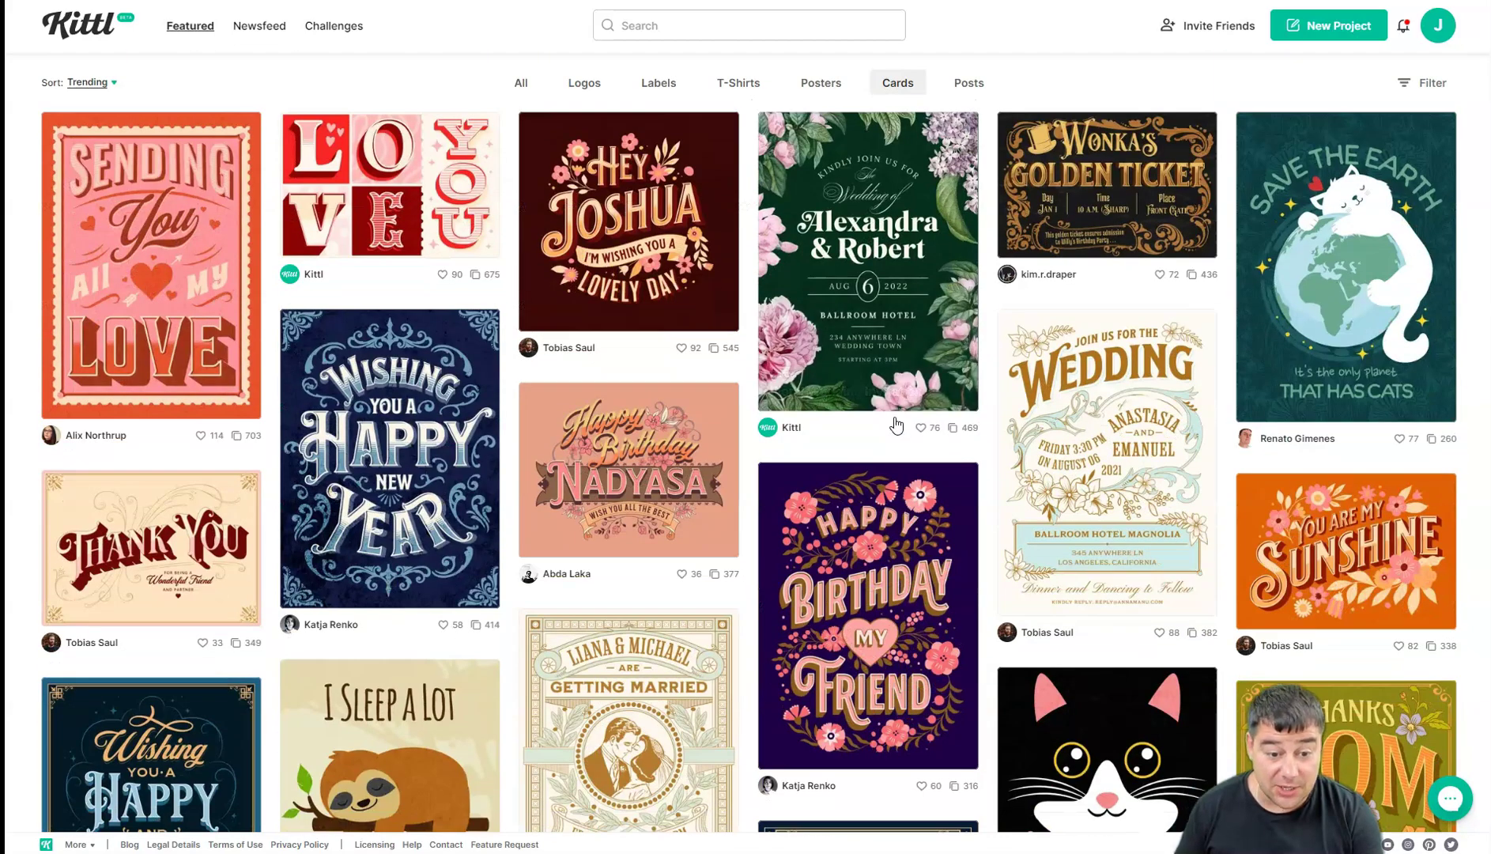
{"action": "scroll", "coordinate": [893, 417], "scroll_direction": "down", "scroll_amount": 10}
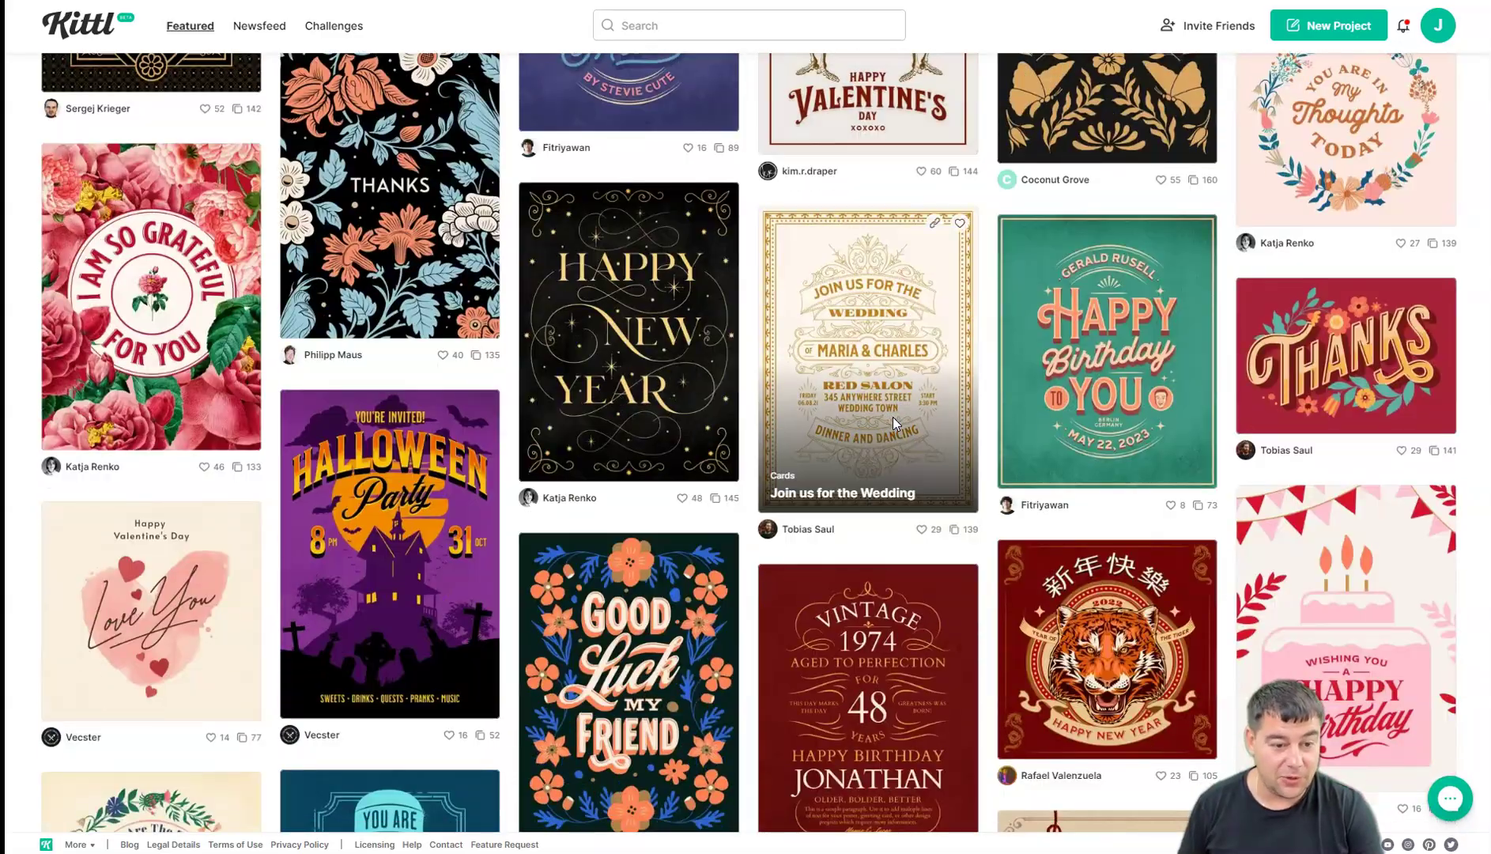
{"action": "scroll", "coordinate": [892, 417], "scroll_direction": "up", "scroll_amount": 5}
{"action": "scroll", "coordinate": [893, 416], "scroll_direction": "down", "scroll_amount": 4}
{"action": "scroll", "coordinate": [893, 417], "scroll_direction": "down", "scroll_amount": 3}
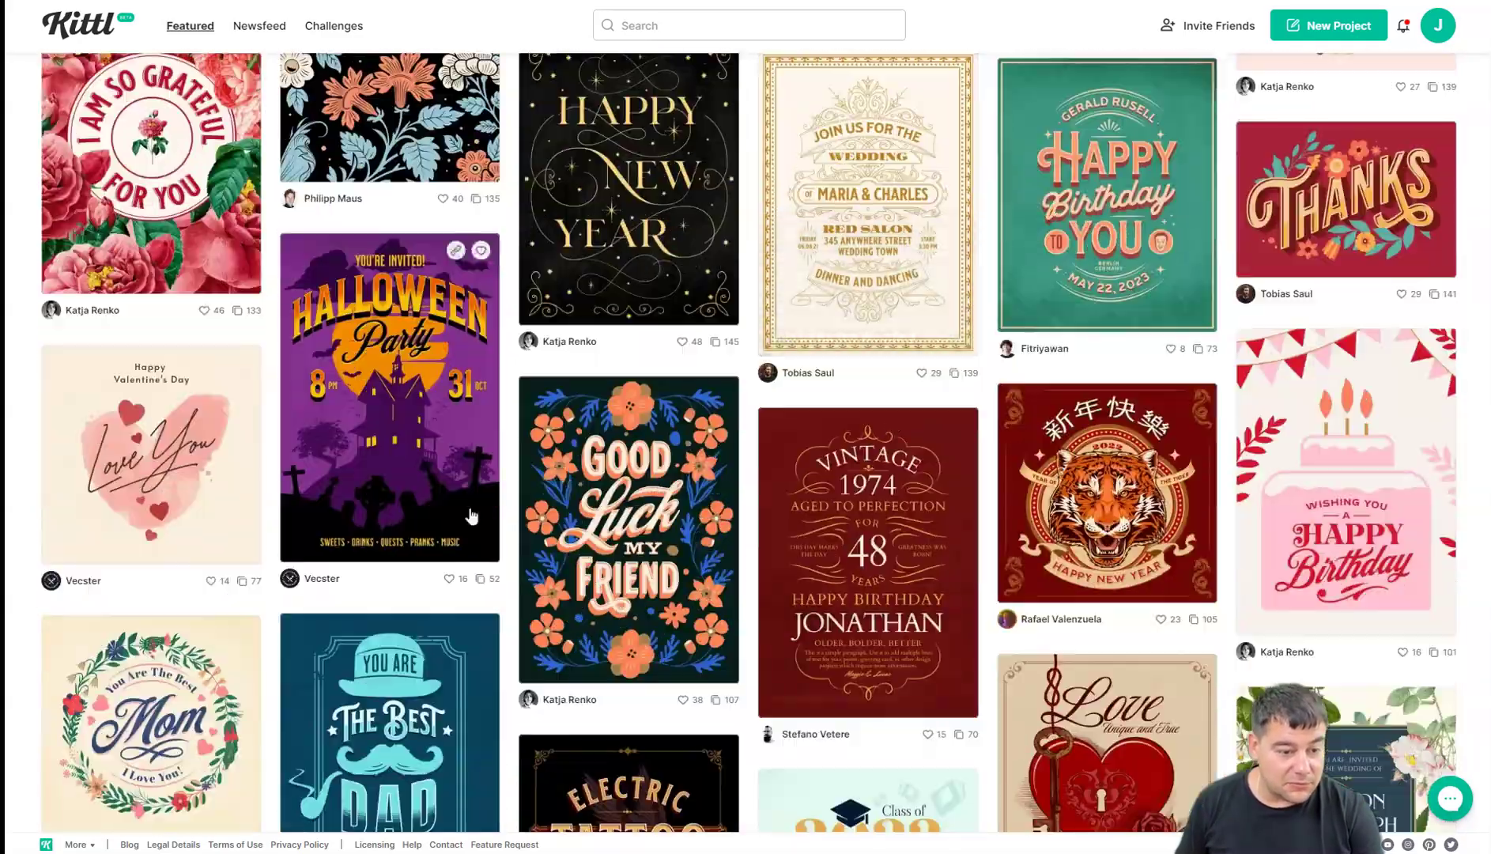
{"action": "left_click", "coordinate": [203, 456]}
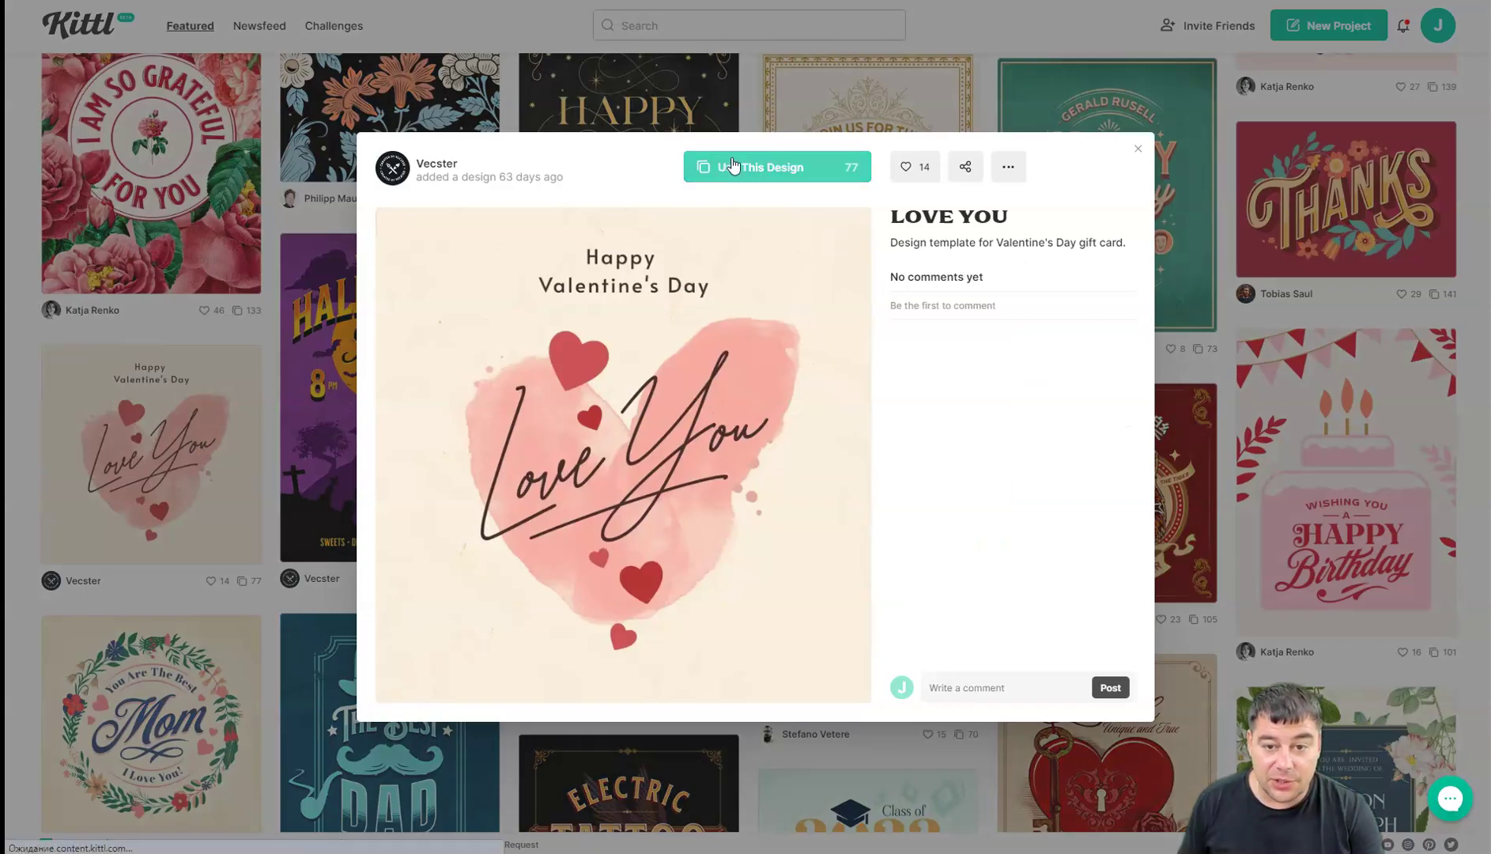
{"action": "left_click", "coordinate": [733, 166]}
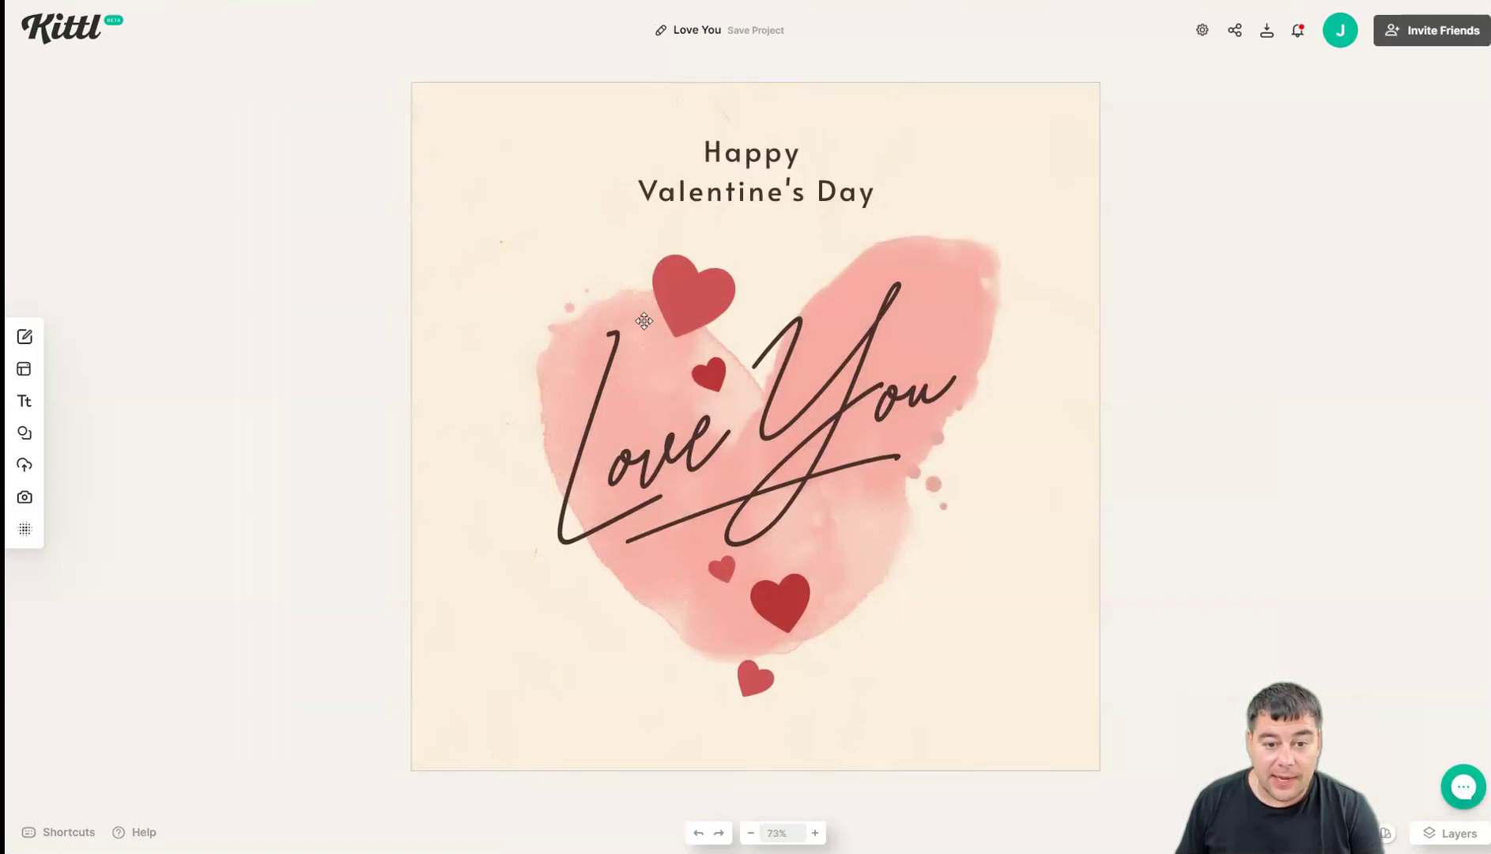
{"action": "left_click", "coordinate": [645, 321]}
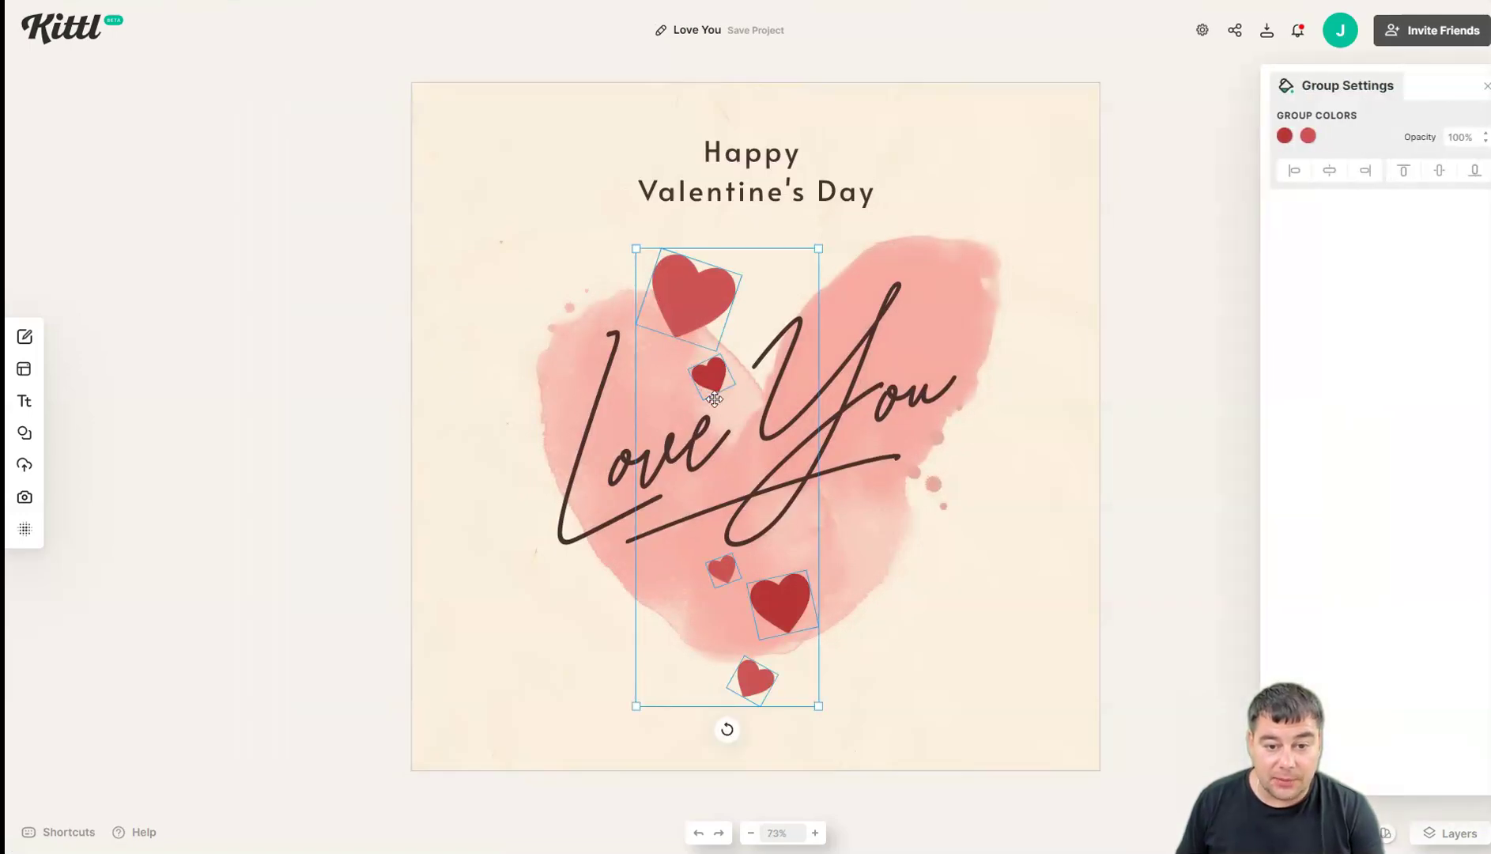
{"action": "left_click", "coordinate": [913, 380]}
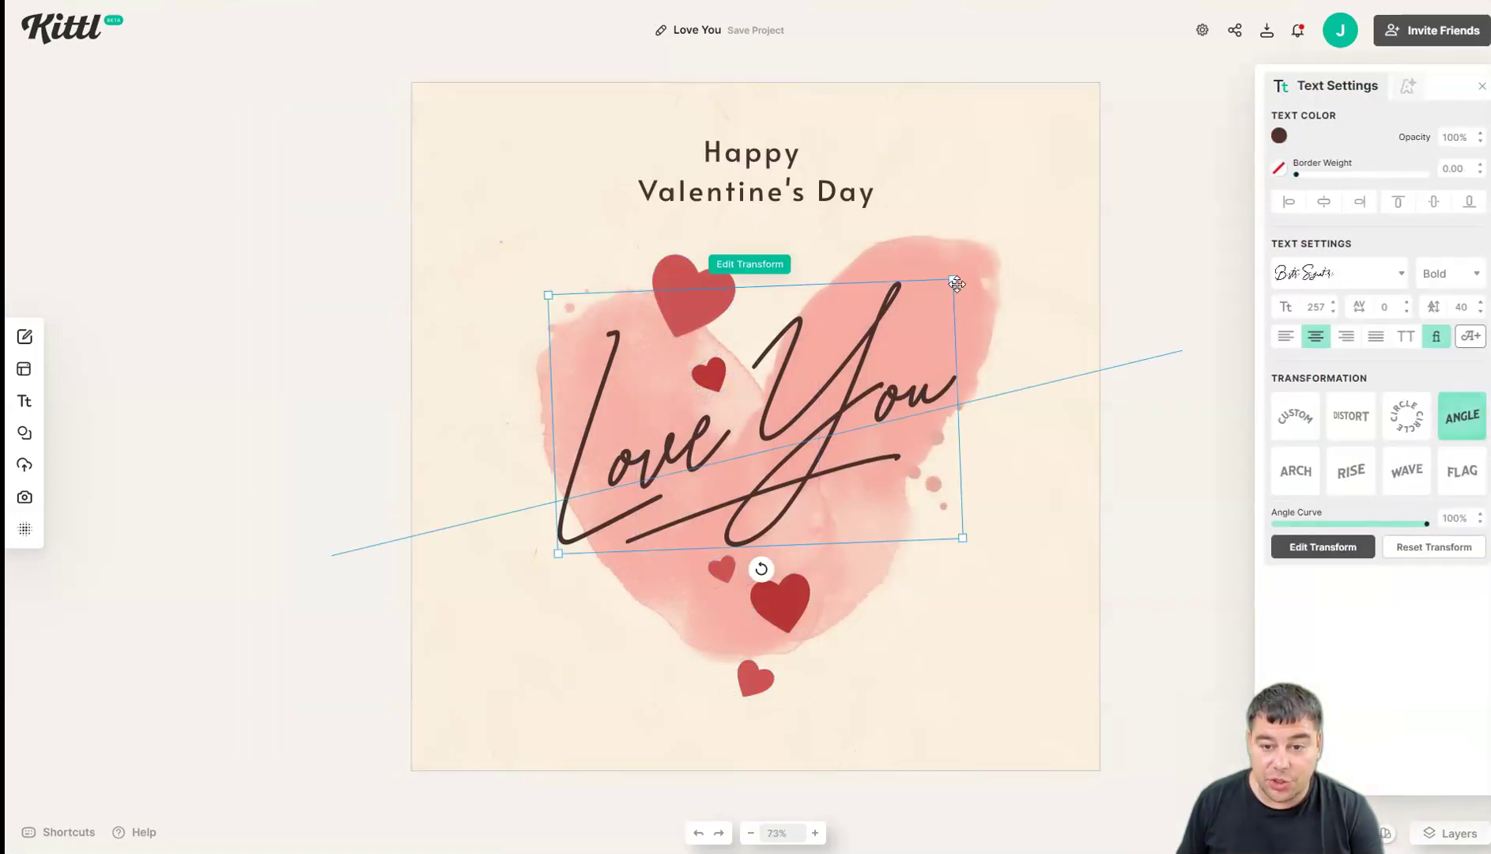
{"action": "left_click", "coordinate": [945, 246]}
{"action": "left_click", "coordinate": [748, 165]}
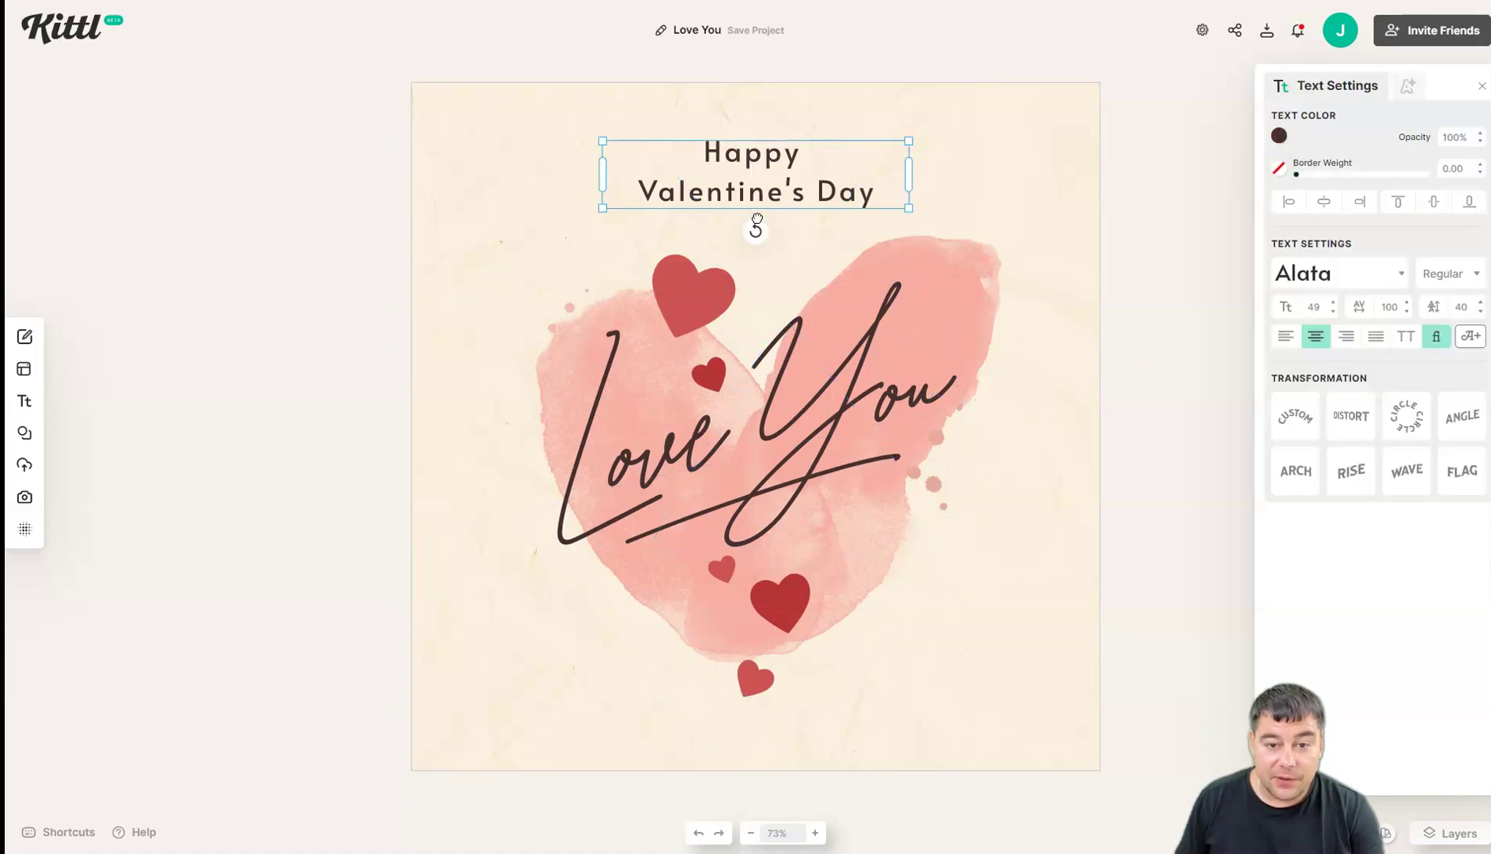
{"action": "left_click", "coordinate": [782, 597]}
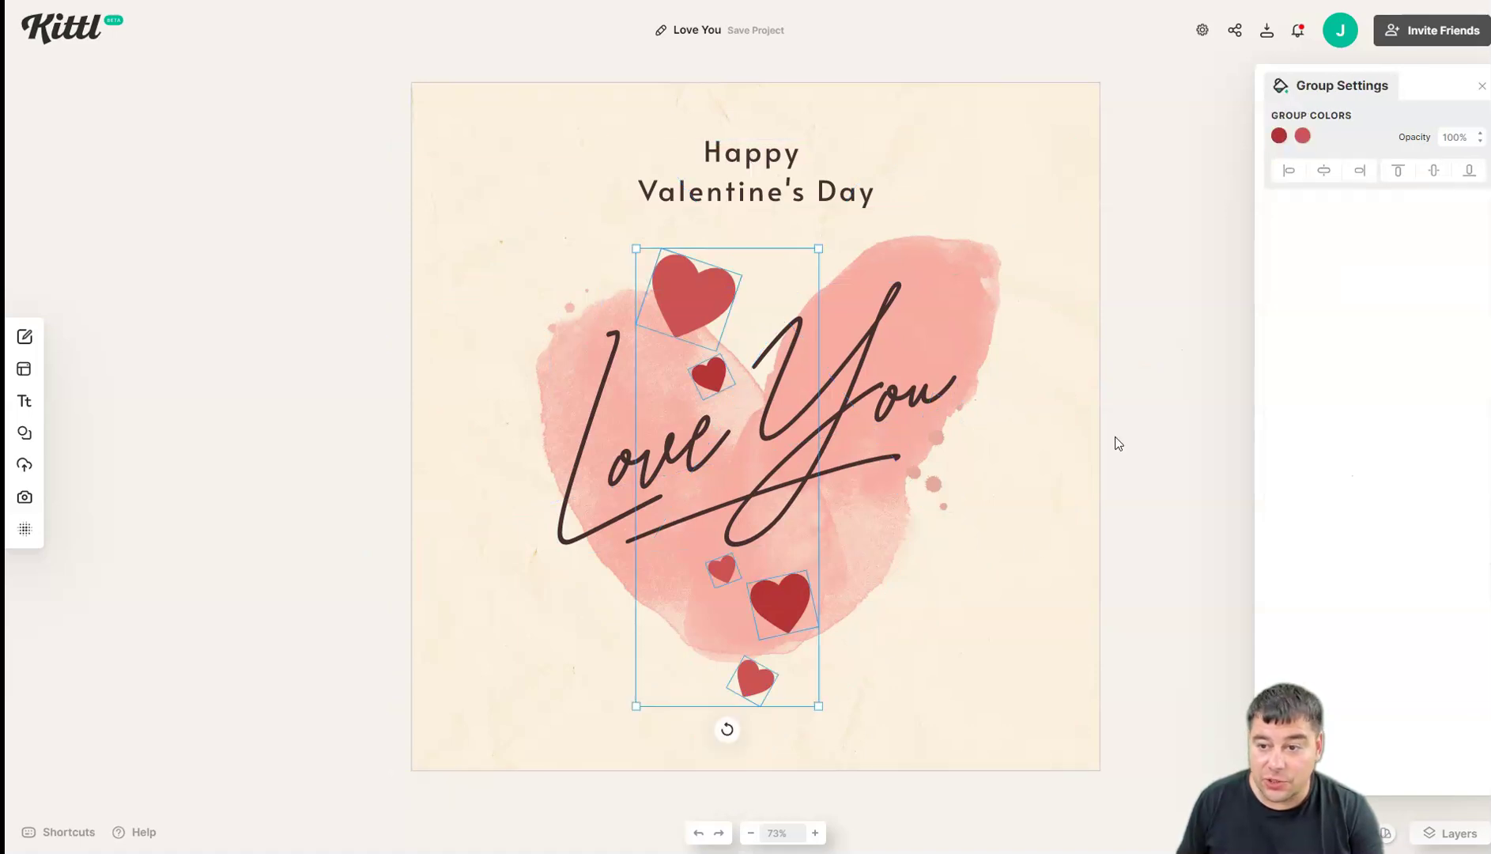
{"action": "left_click", "coordinate": [870, 395]}
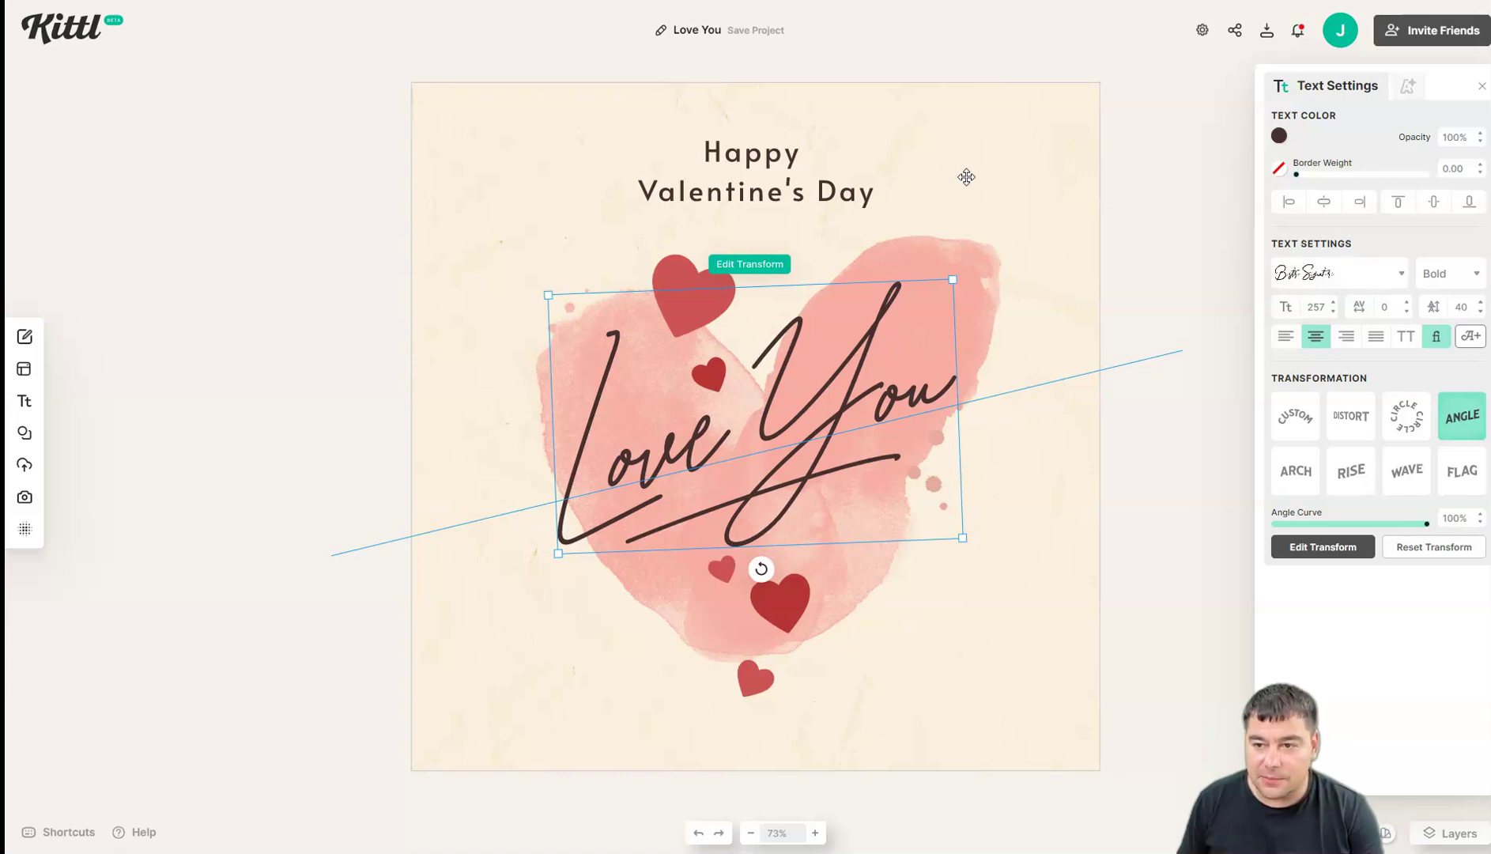
{"action": "left_click", "coordinate": [1217, 427]}
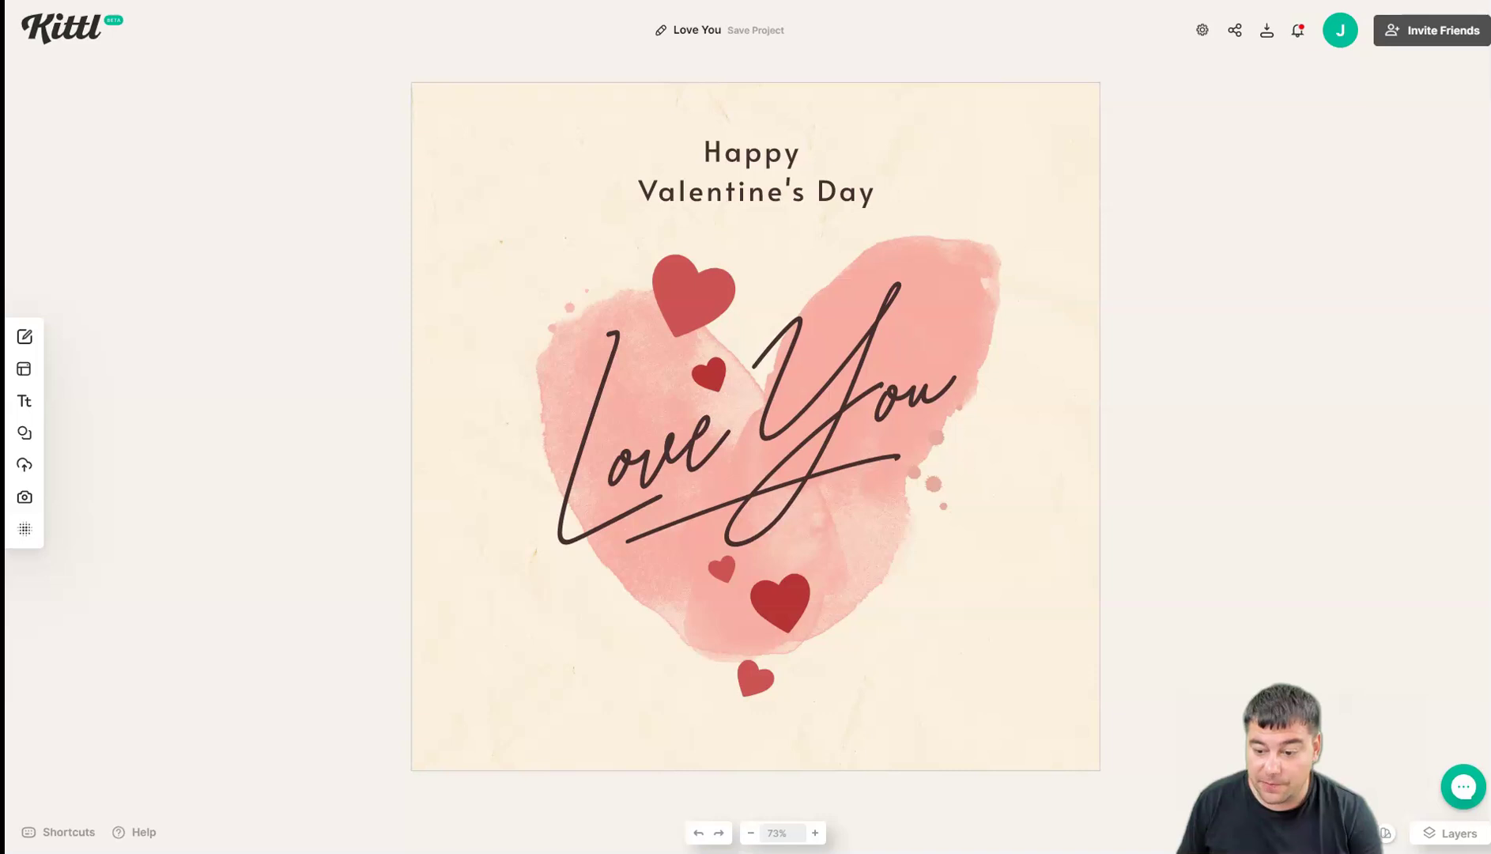
Open Project Colors and try palettes from Purple Clouds through Gold Rush, Organic and Sun.
{"action": "left_click", "coordinate": [1387, 840]}
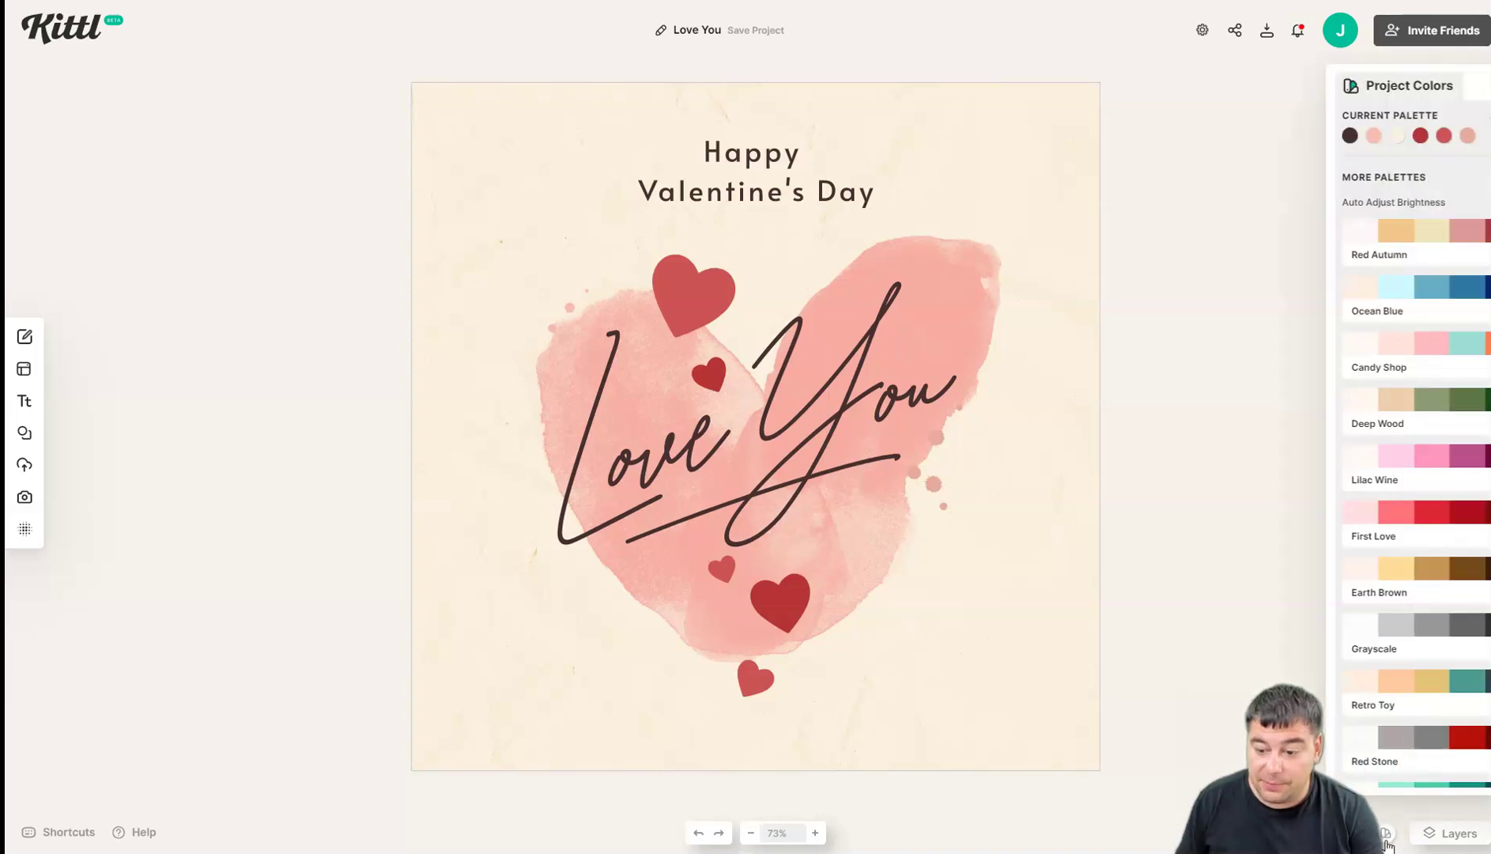
{"action": "scroll", "coordinate": [1354, 466], "scroll_direction": "down", "scroll_amount": 7}
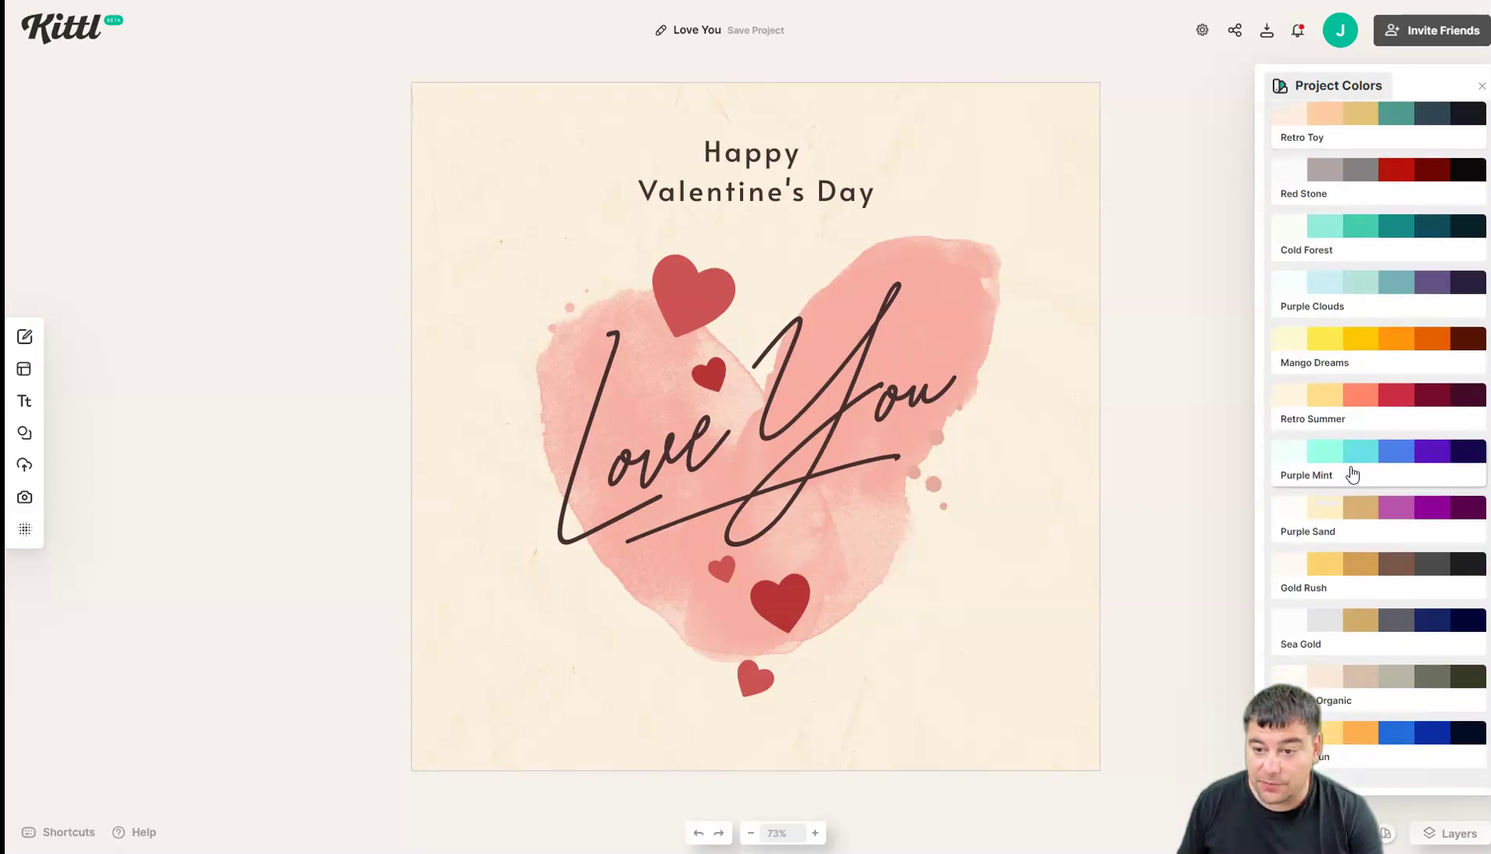
{"action": "left_click", "coordinate": [1362, 307]}
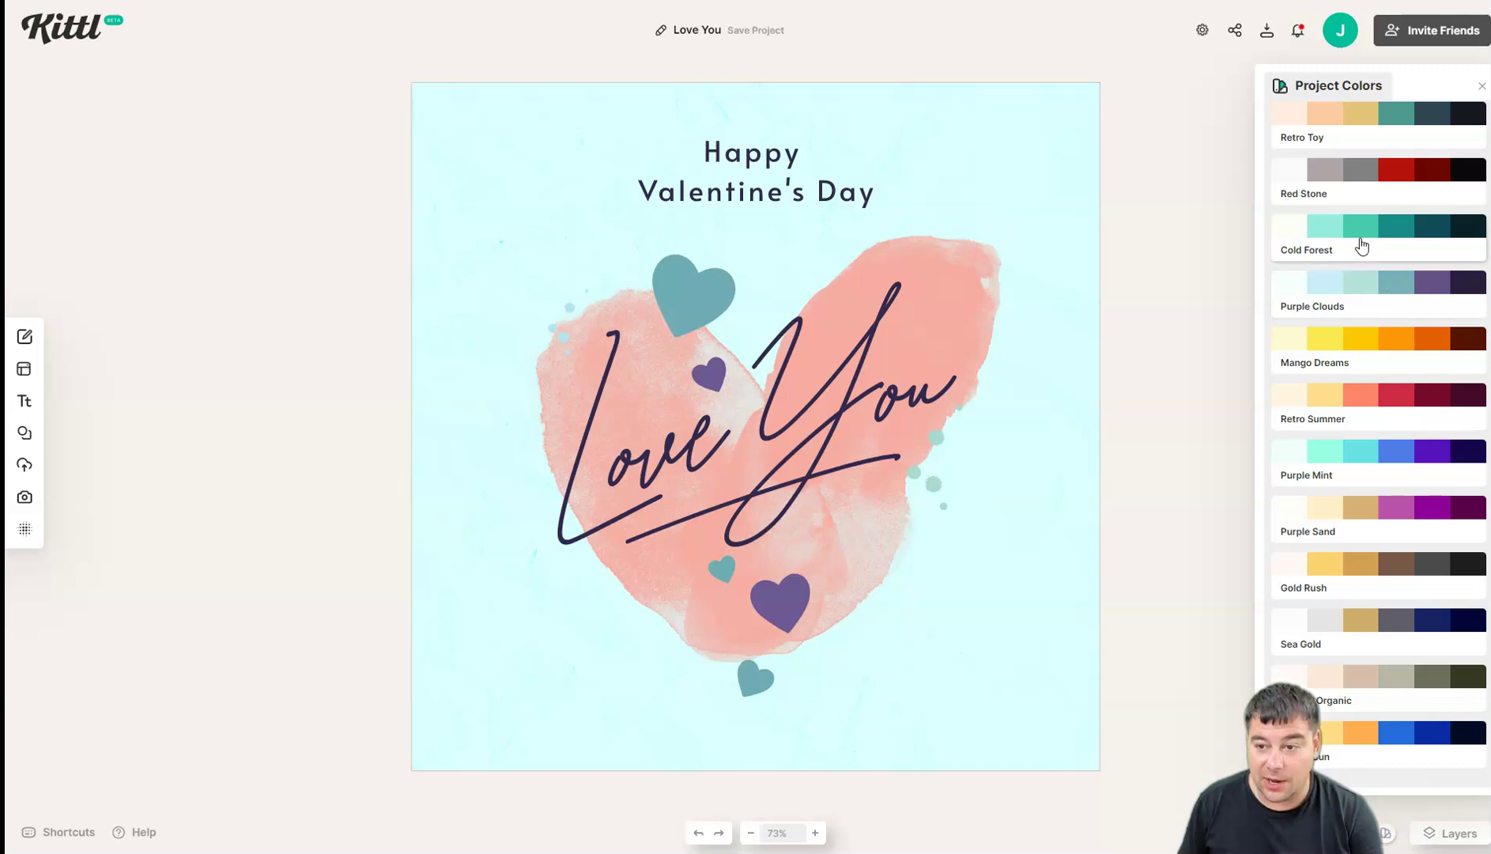
{"action": "left_click", "coordinate": [1358, 243]}
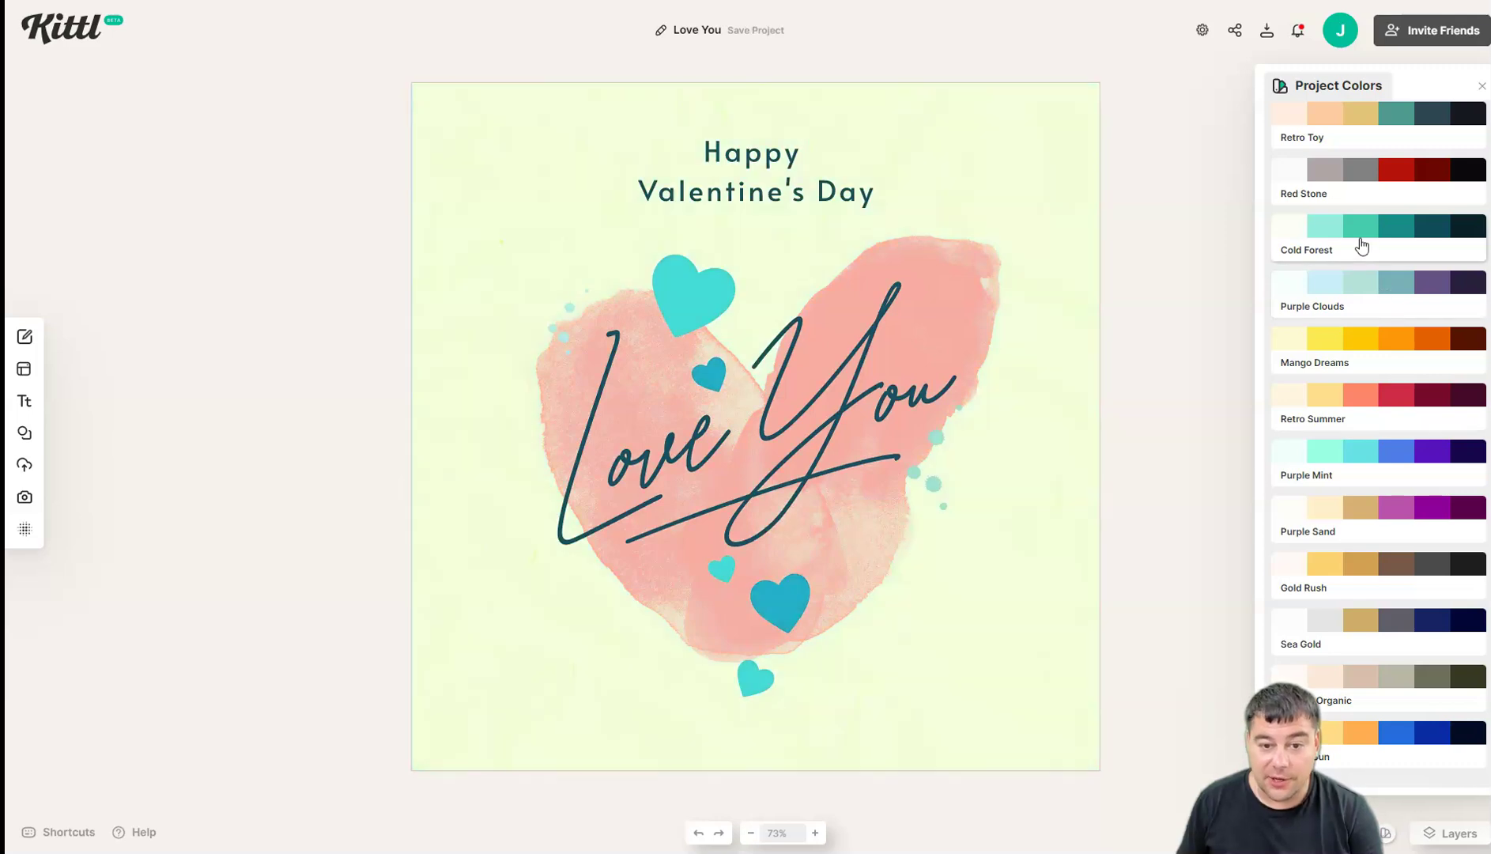
{"action": "left_click", "coordinate": [1349, 181]}
{"action": "left_click", "coordinate": [1362, 127]}
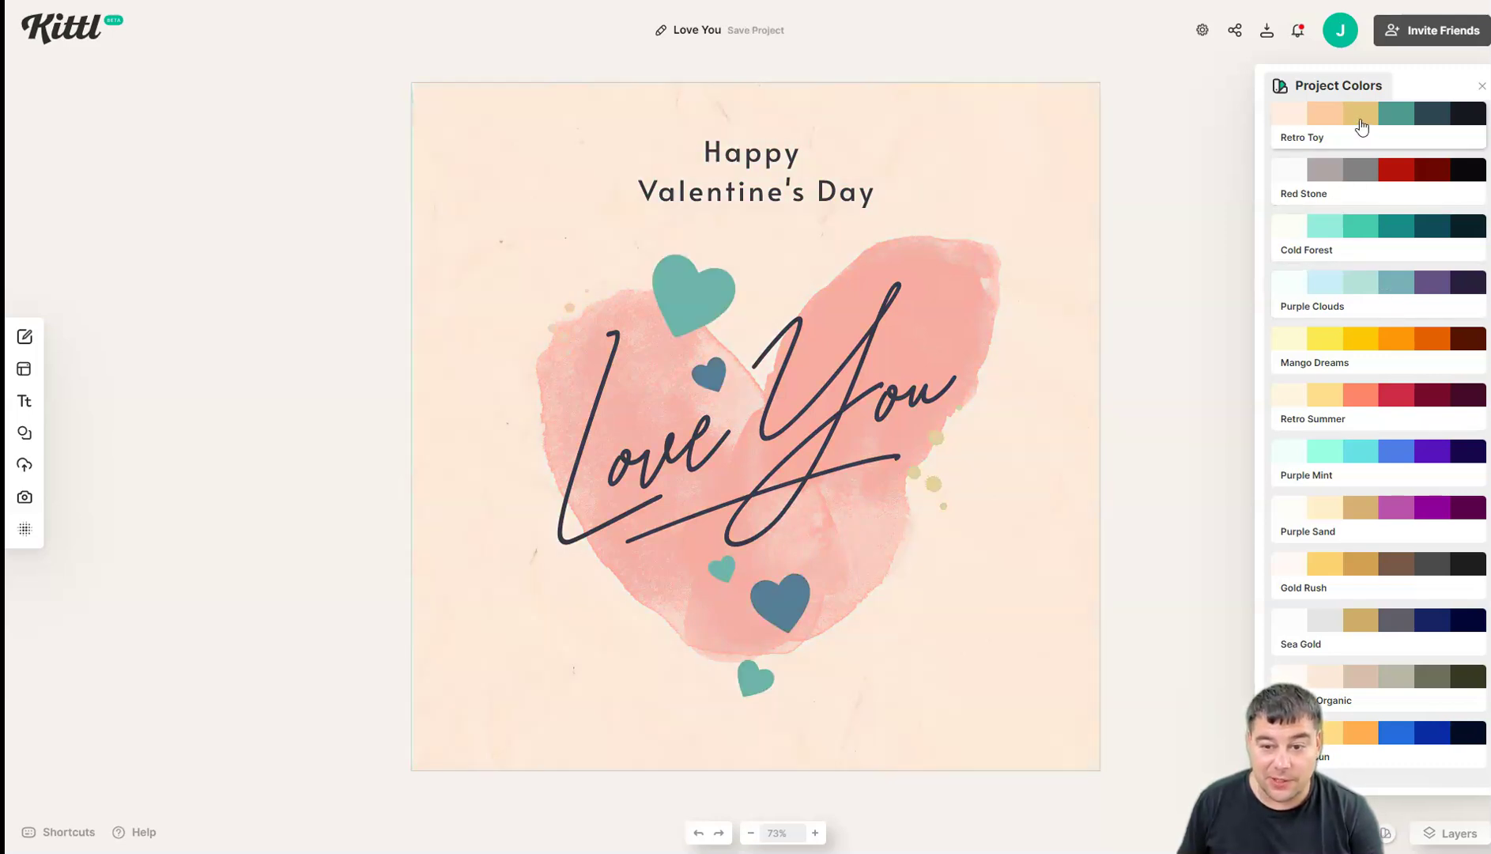
{"action": "left_click", "coordinate": [1371, 404]}
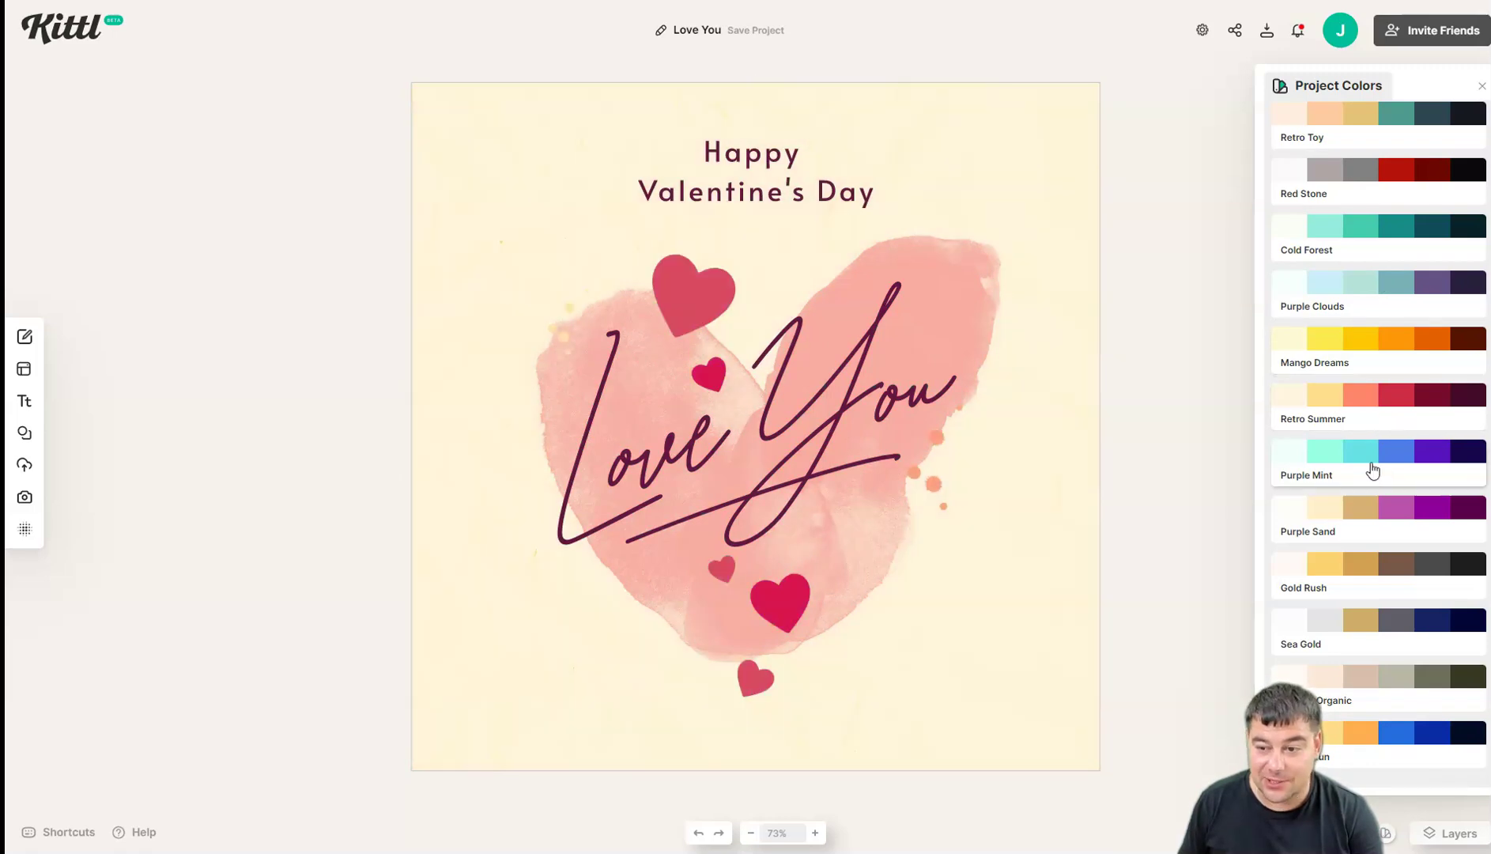
{"action": "left_click", "coordinate": [1371, 468]}
{"action": "left_click", "coordinate": [1365, 511]}
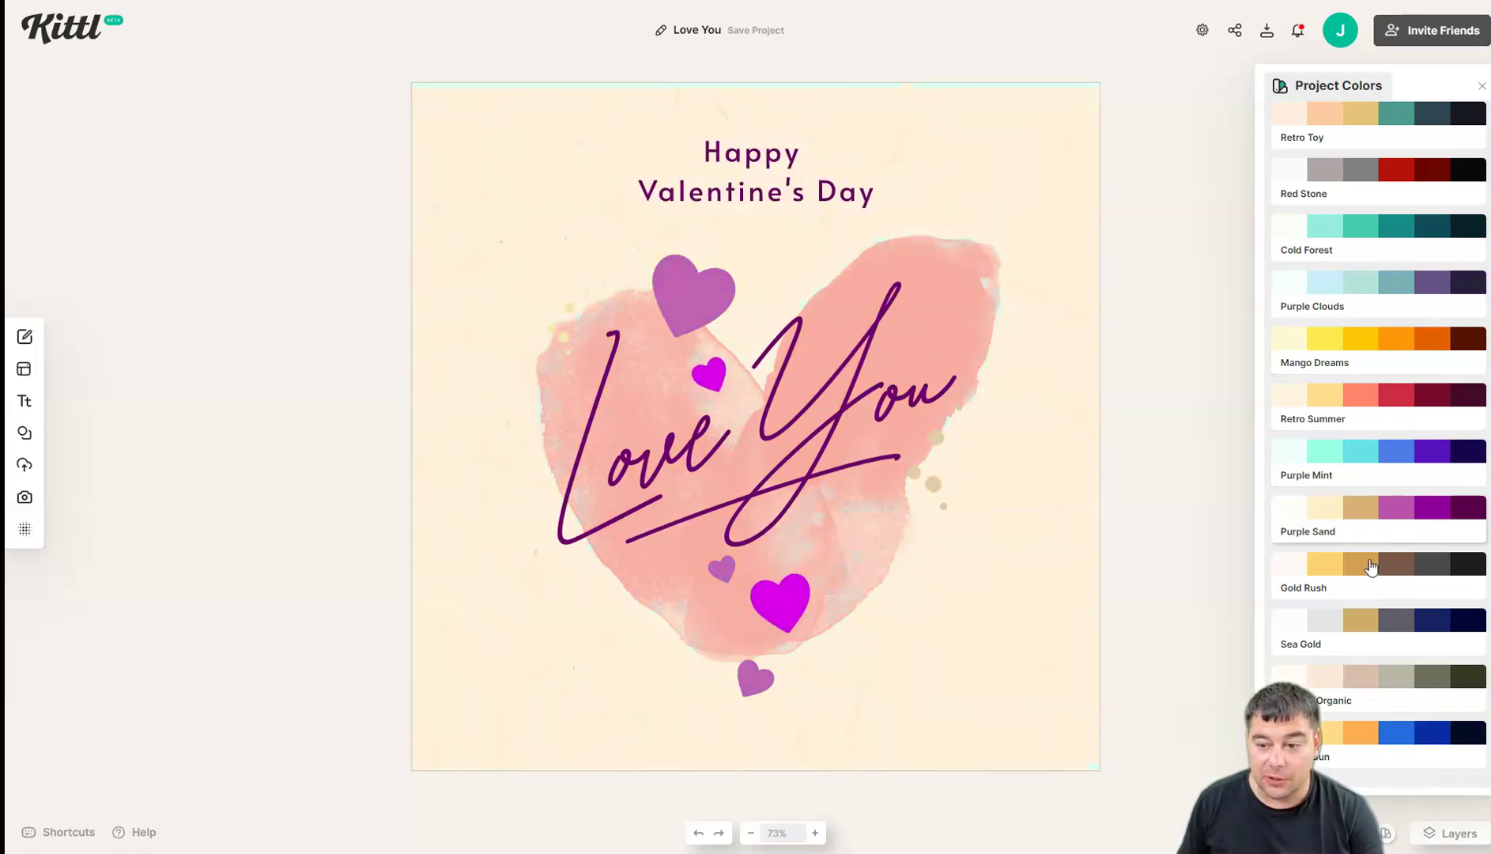
{"action": "left_click", "coordinate": [1370, 566]}
{"action": "left_click", "coordinate": [1384, 624]}
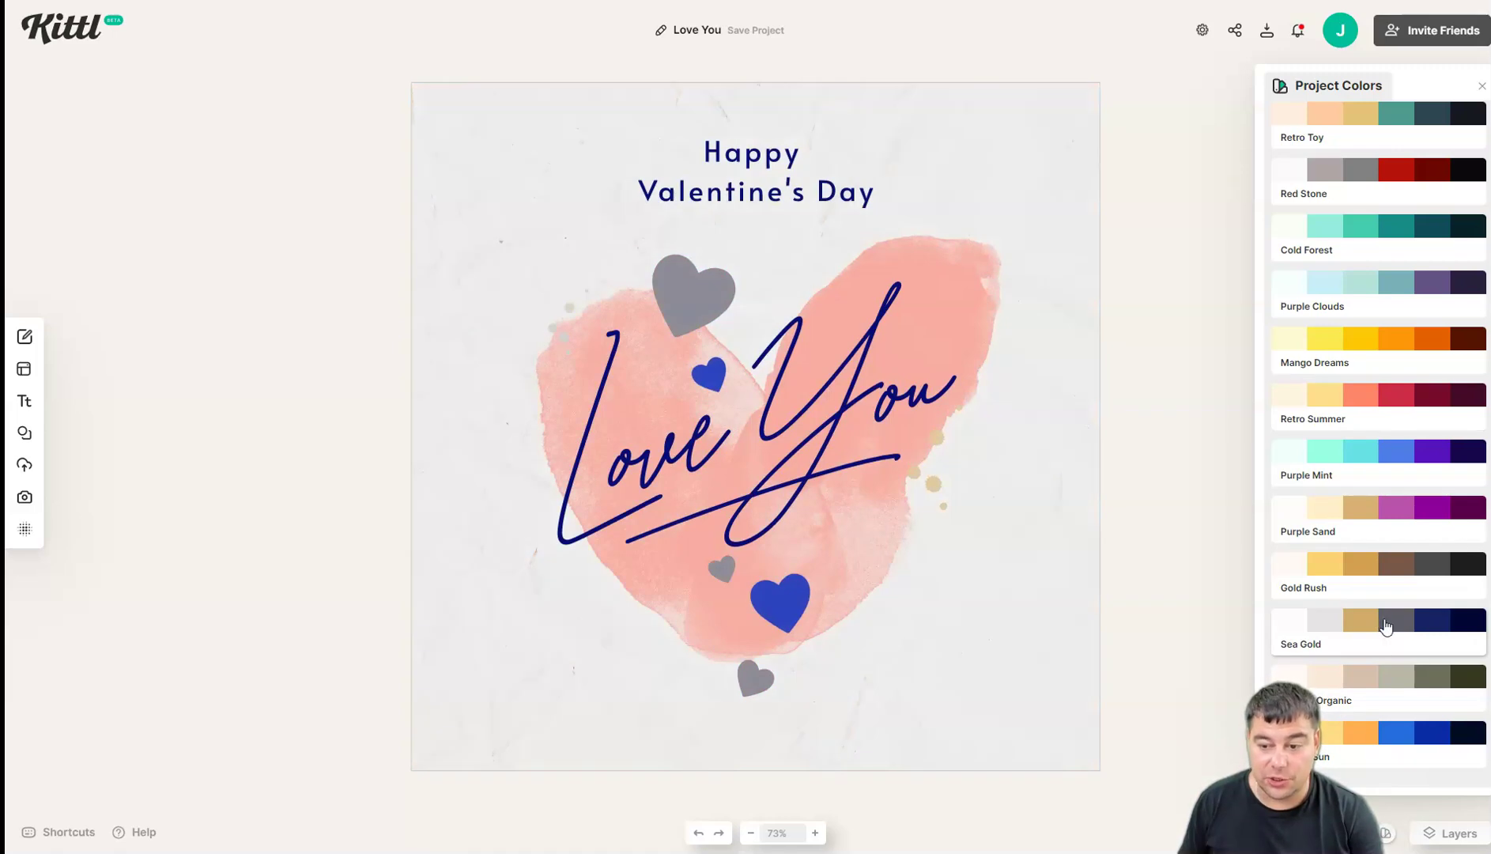
{"action": "left_click", "coordinate": [1398, 679]}
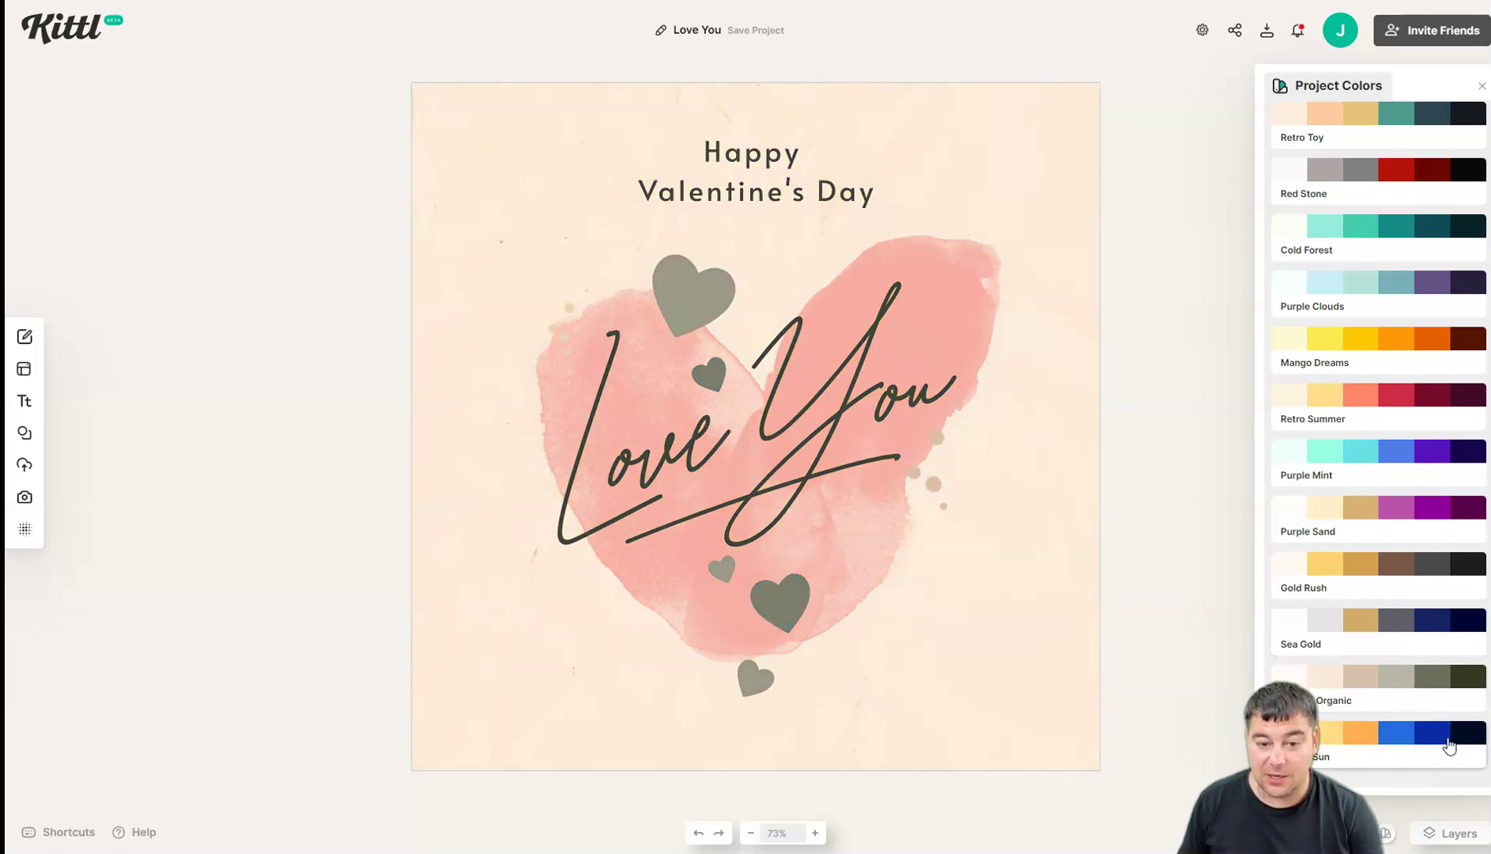
{"action": "left_click", "coordinate": [1450, 746]}
Try Deep Wood, Red Autumn, Ocean Blue, Candy Shop, Lilac Wine, First Love, finishing on Earth Brown.
{"action": "scroll", "coordinate": [1424, 442], "scroll_direction": "up", "scroll_amount": 5}
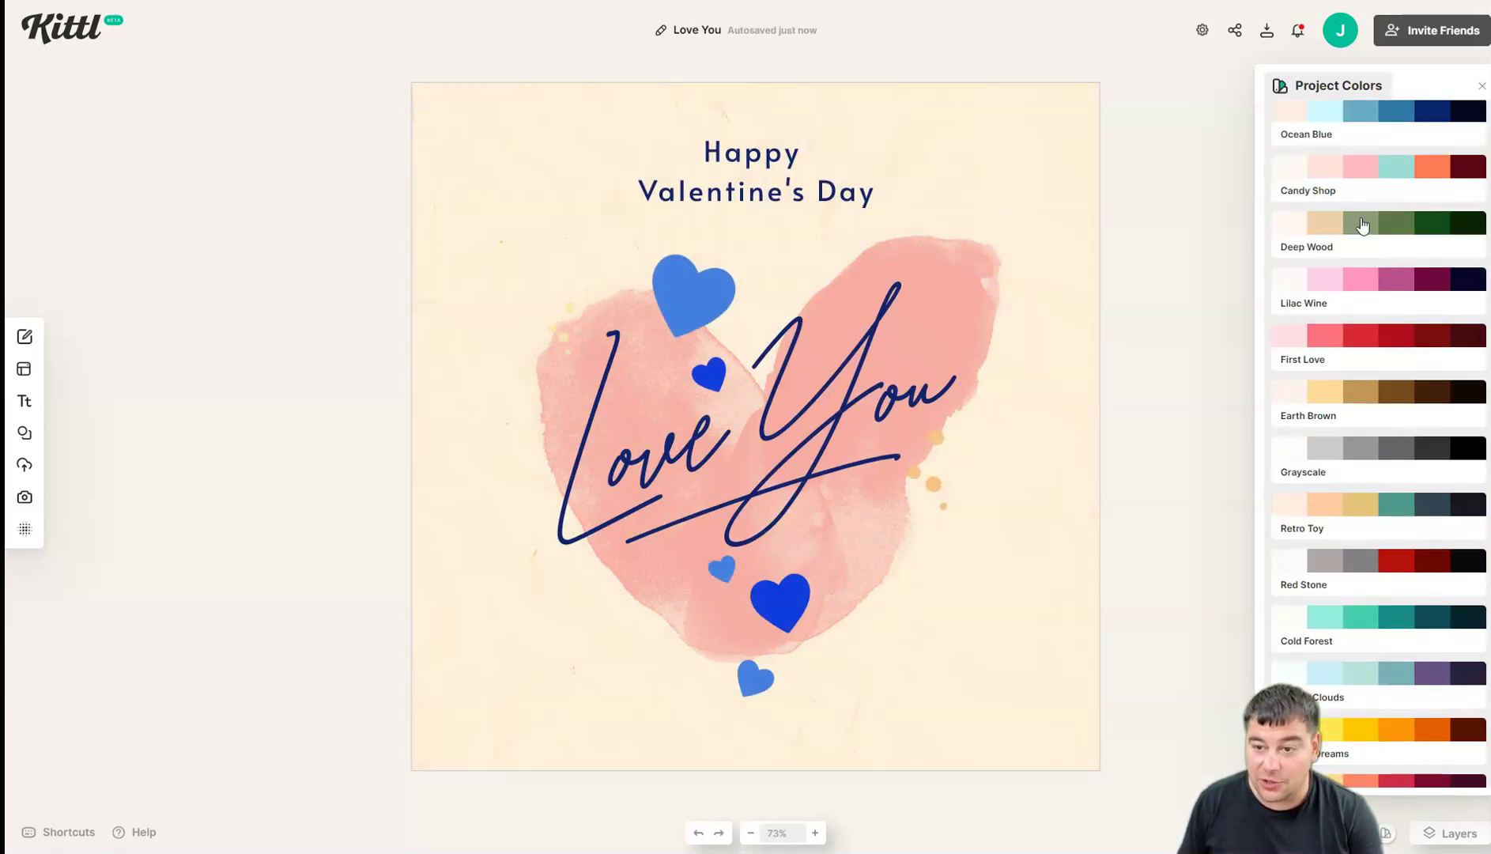
{"action": "left_click", "coordinate": [1360, 222]}
{"action": "scroll", "coordinate": [1360, 222], "scroll_direction": "up", "scroll_amount": 3}
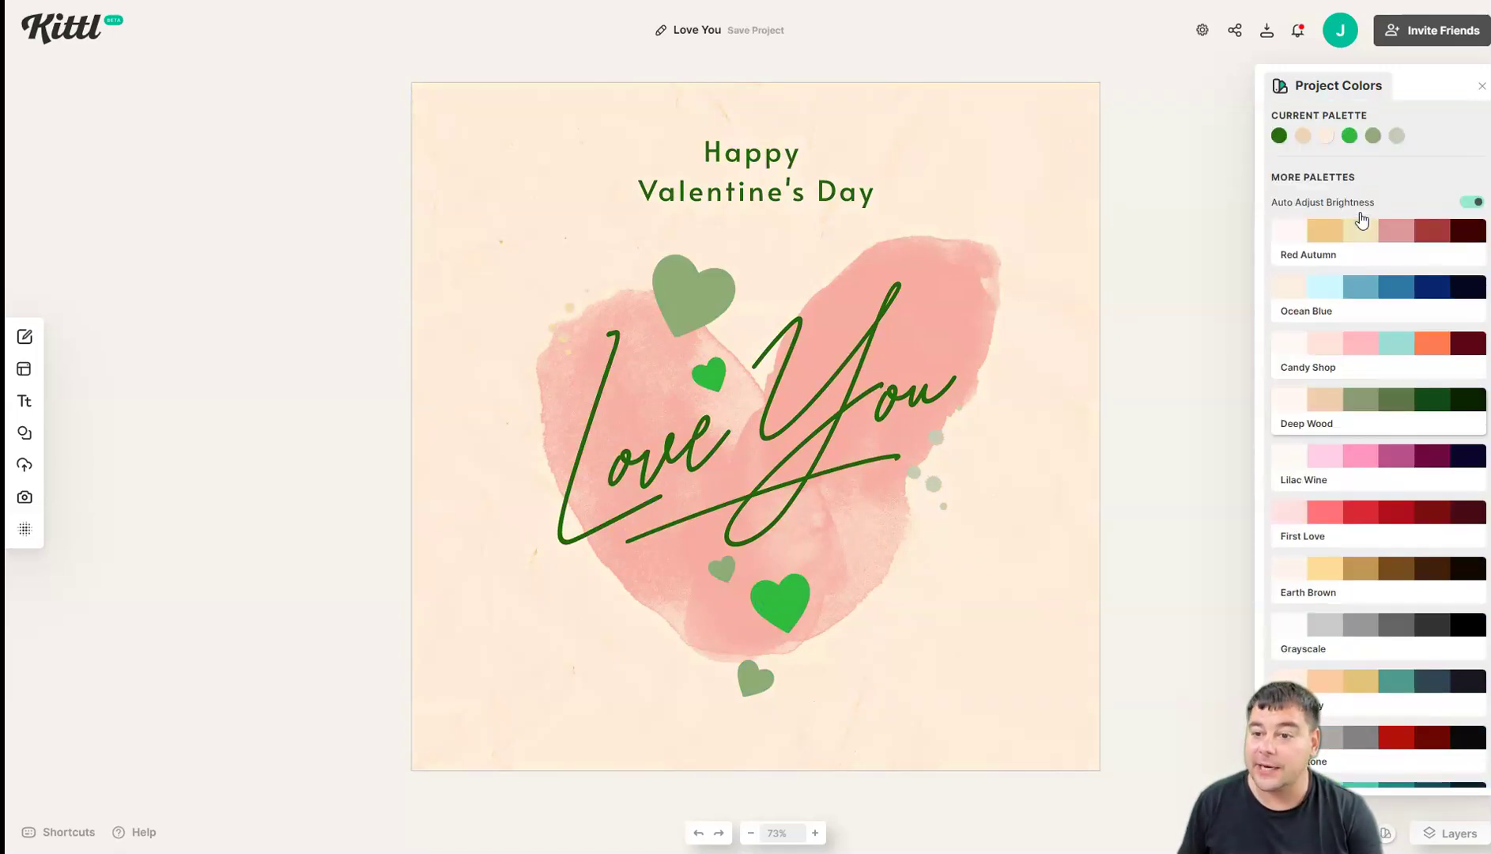
{"action": "left_click", "coordinate": [1354, 247]}
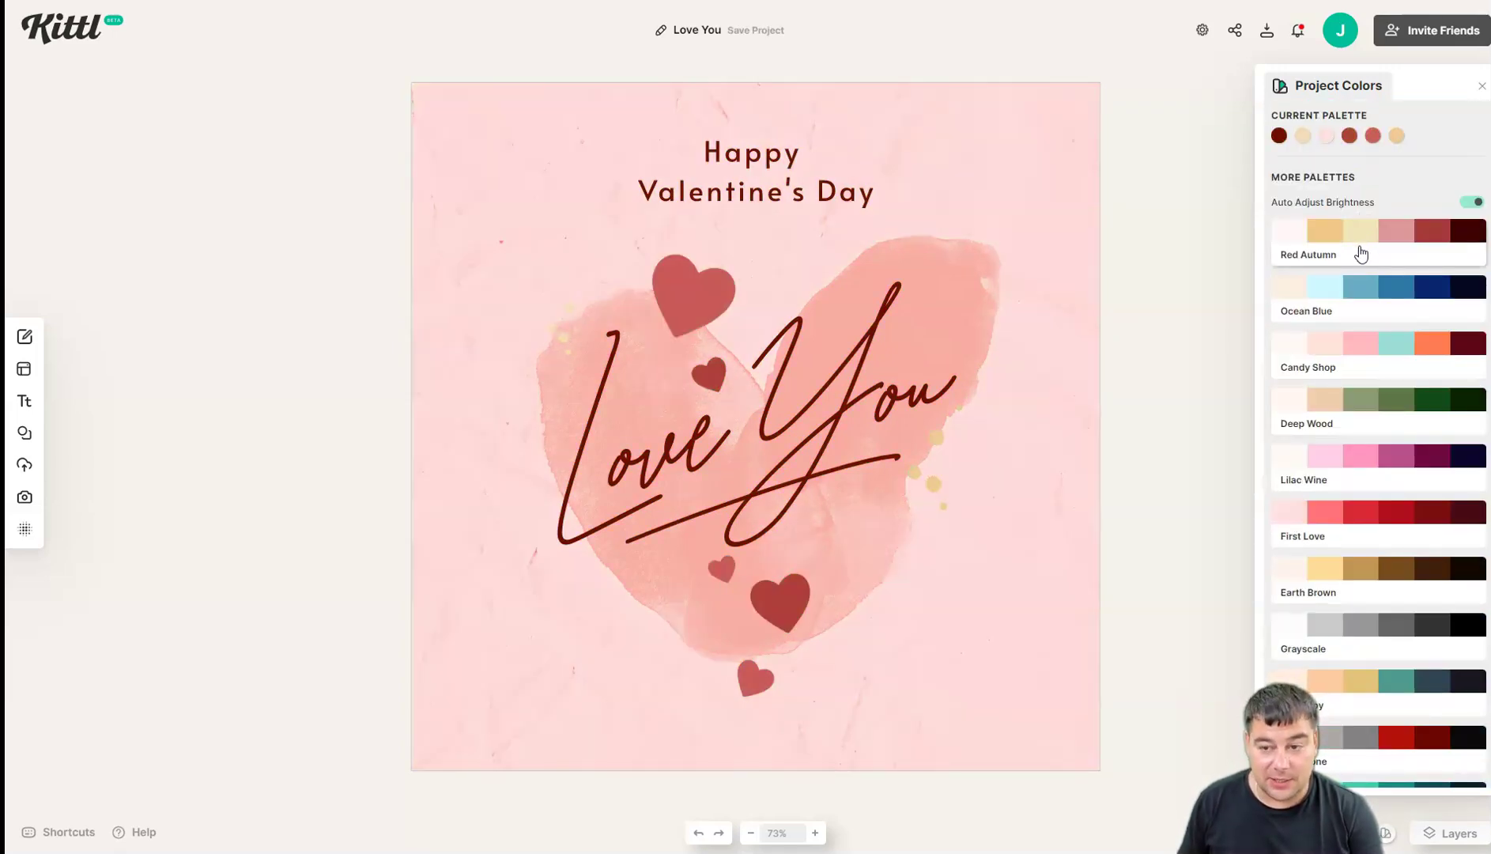
{"action": "left_click", "coordinate": [1353, 301]}
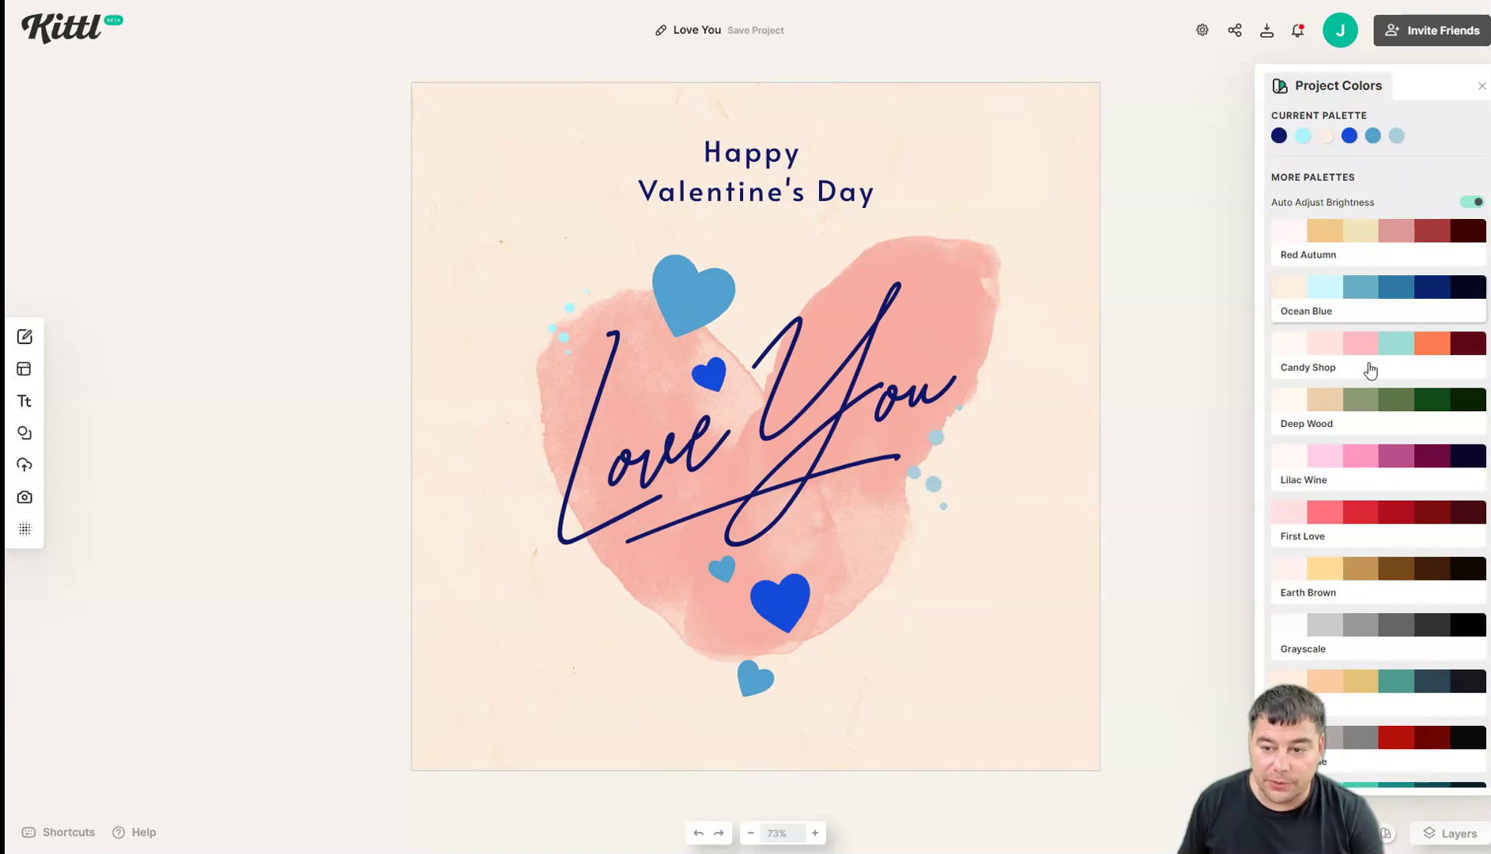
{"action": "left_click", "coordinate": [1369, 366]}
{"action": "left_click", "coordinate": [1361, 412]}
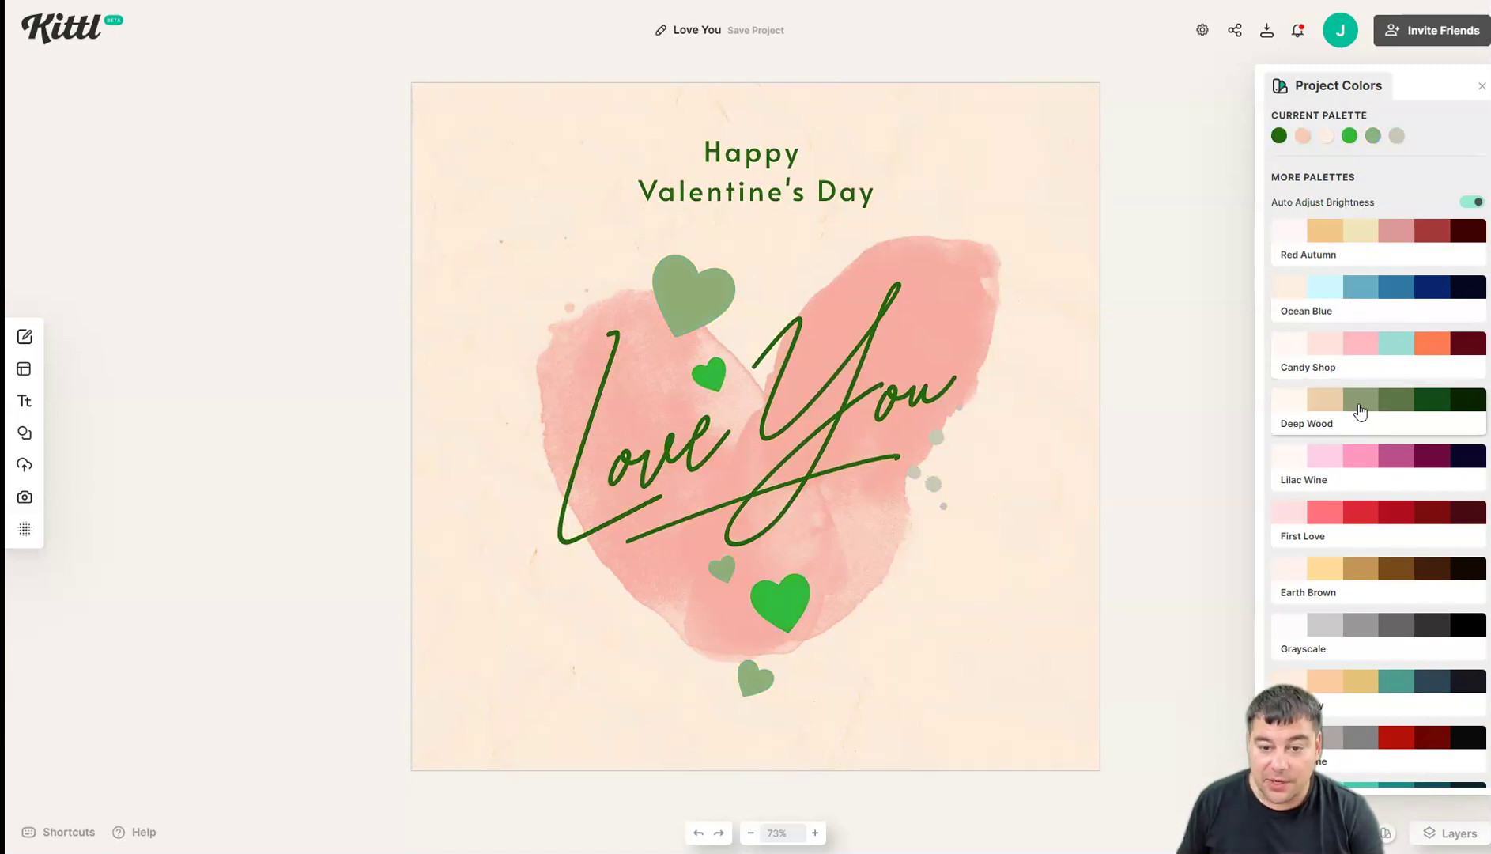
{"action": "left_click", "coordinate": [1368, 463]}
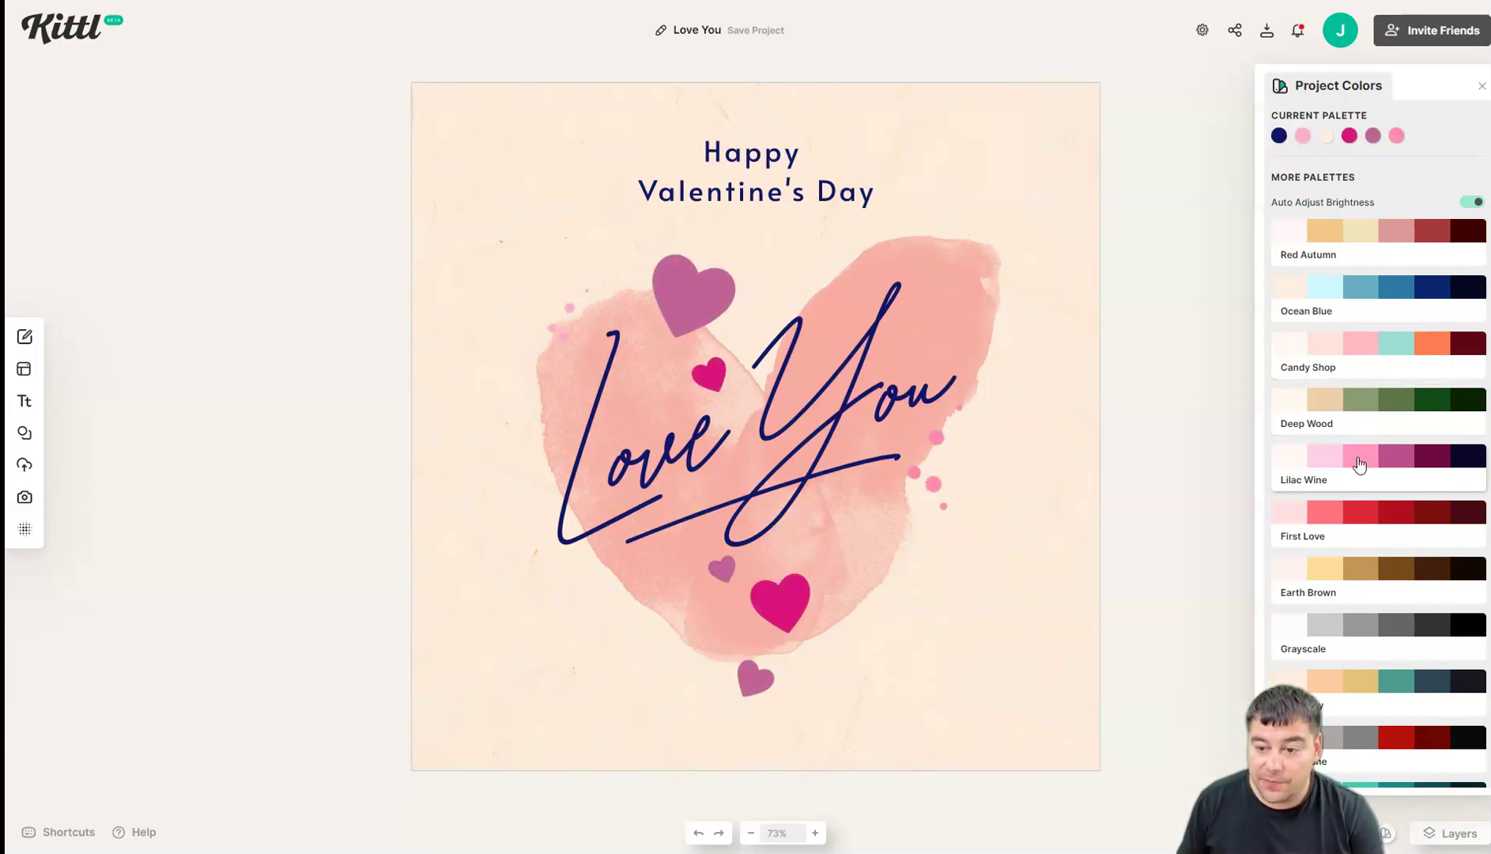
{"action": "left_click", "coordinate": [1364, 536]}
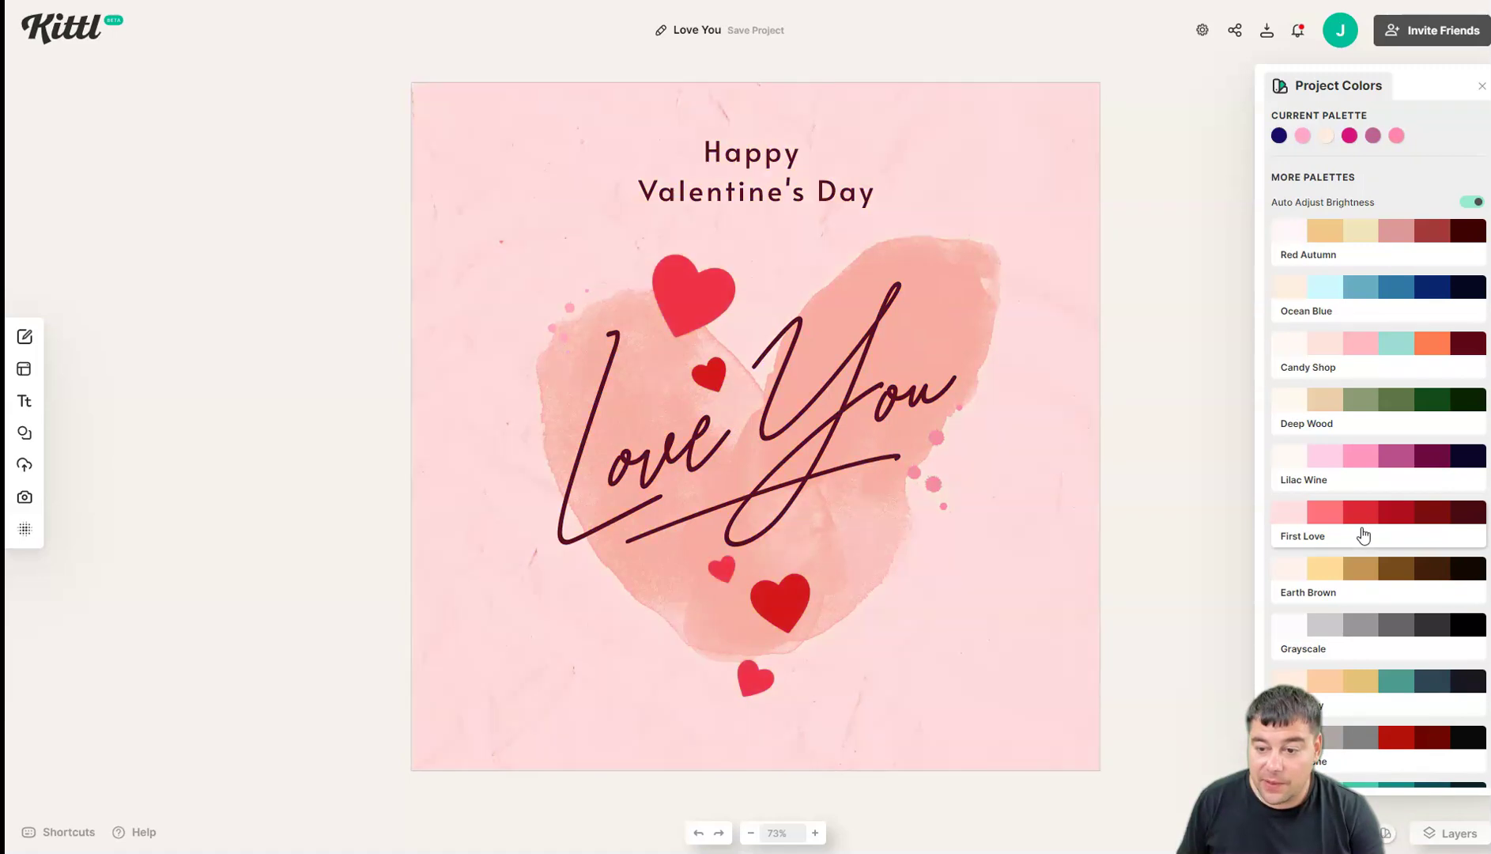
{"action": "left_click", "coordinate": [1399, 592]}
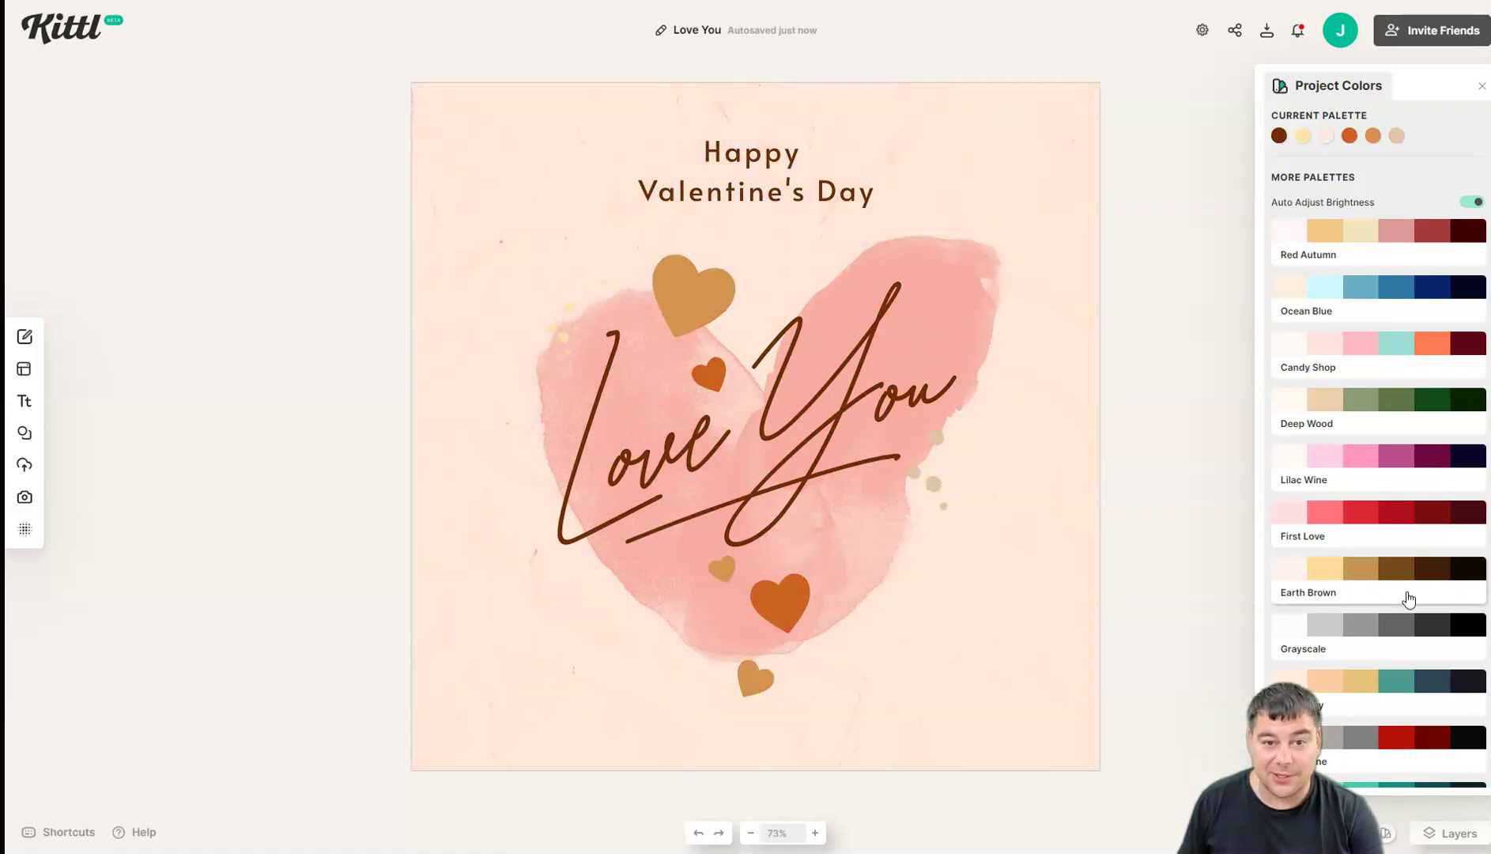
Lower the background texture image's opacity to about 45%, then deselect it.
{"action": "left_click", "coordinate": [1010, 192]}
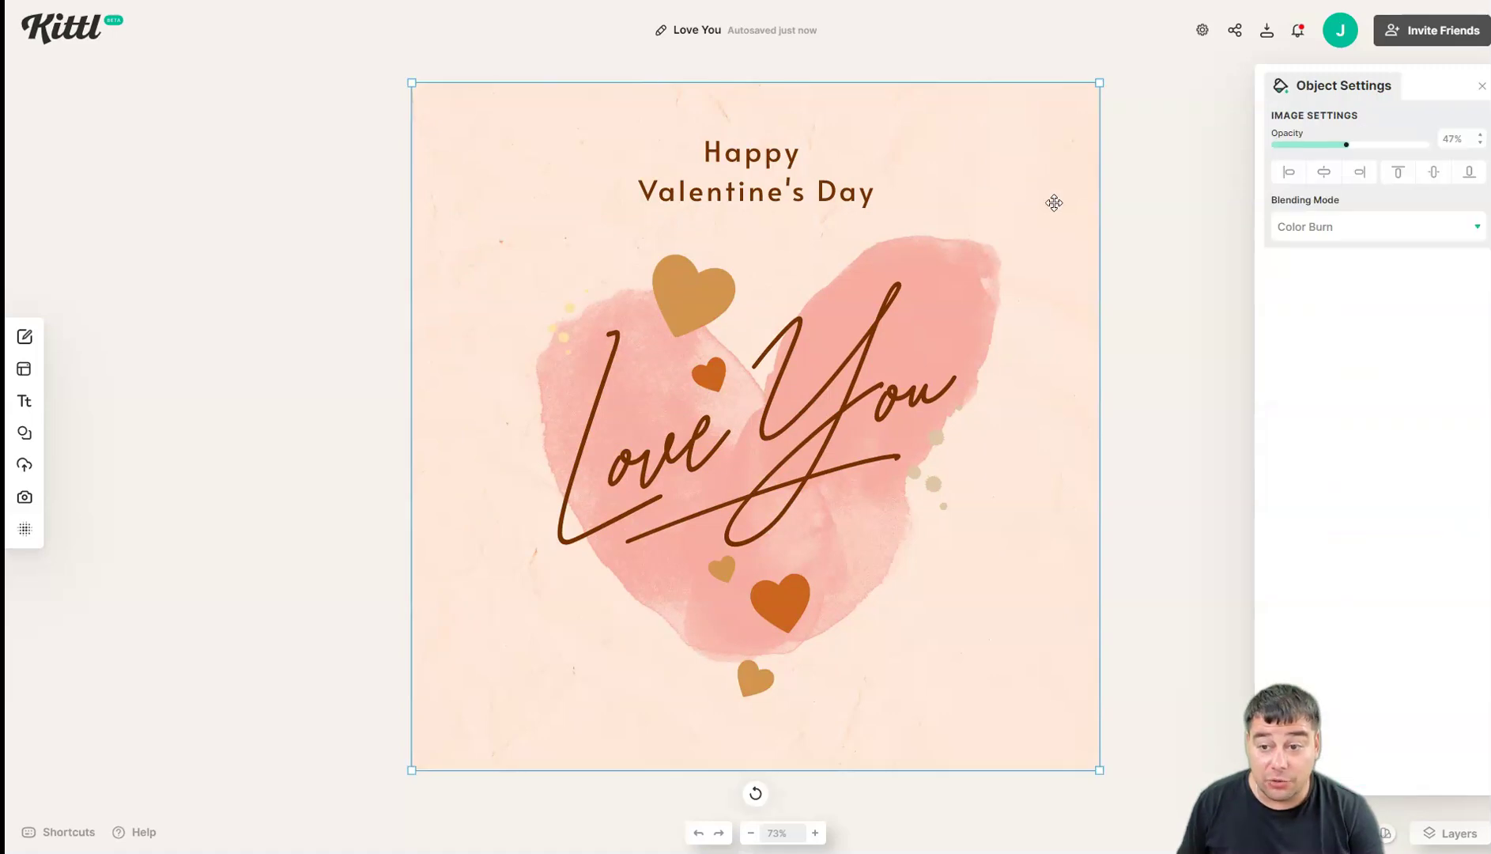
{"action": "mouse_move", "coordinate": [1343, 142]}
{"action": "left_mouse_down"}
{"action": "mouse_move", "coordinate": [1285, 145]}
{"action": "mouse_move", "coordinate": [1445, 149]}
{"action": "mouse_move", "coordinate": [1305, 143]}
{"action": "mouse_move", "coordinate": [1384, 142]}
{"action": "mouse_move", "coordinate": [1341, 147]}
{"action": "left_mouse_up"}
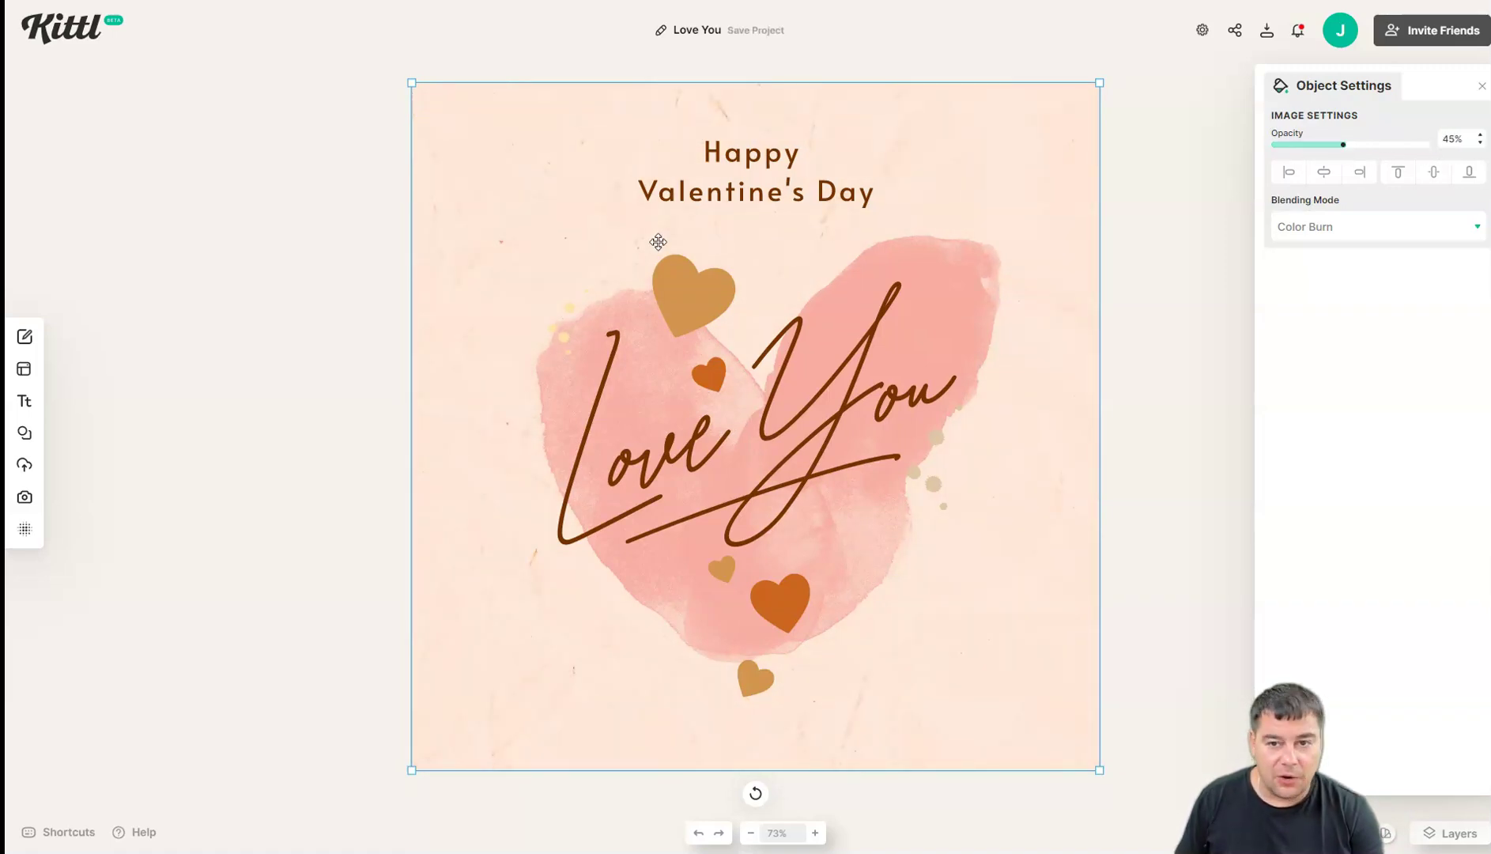
{"action": "left_click", "coordinate": [1207, 158]}
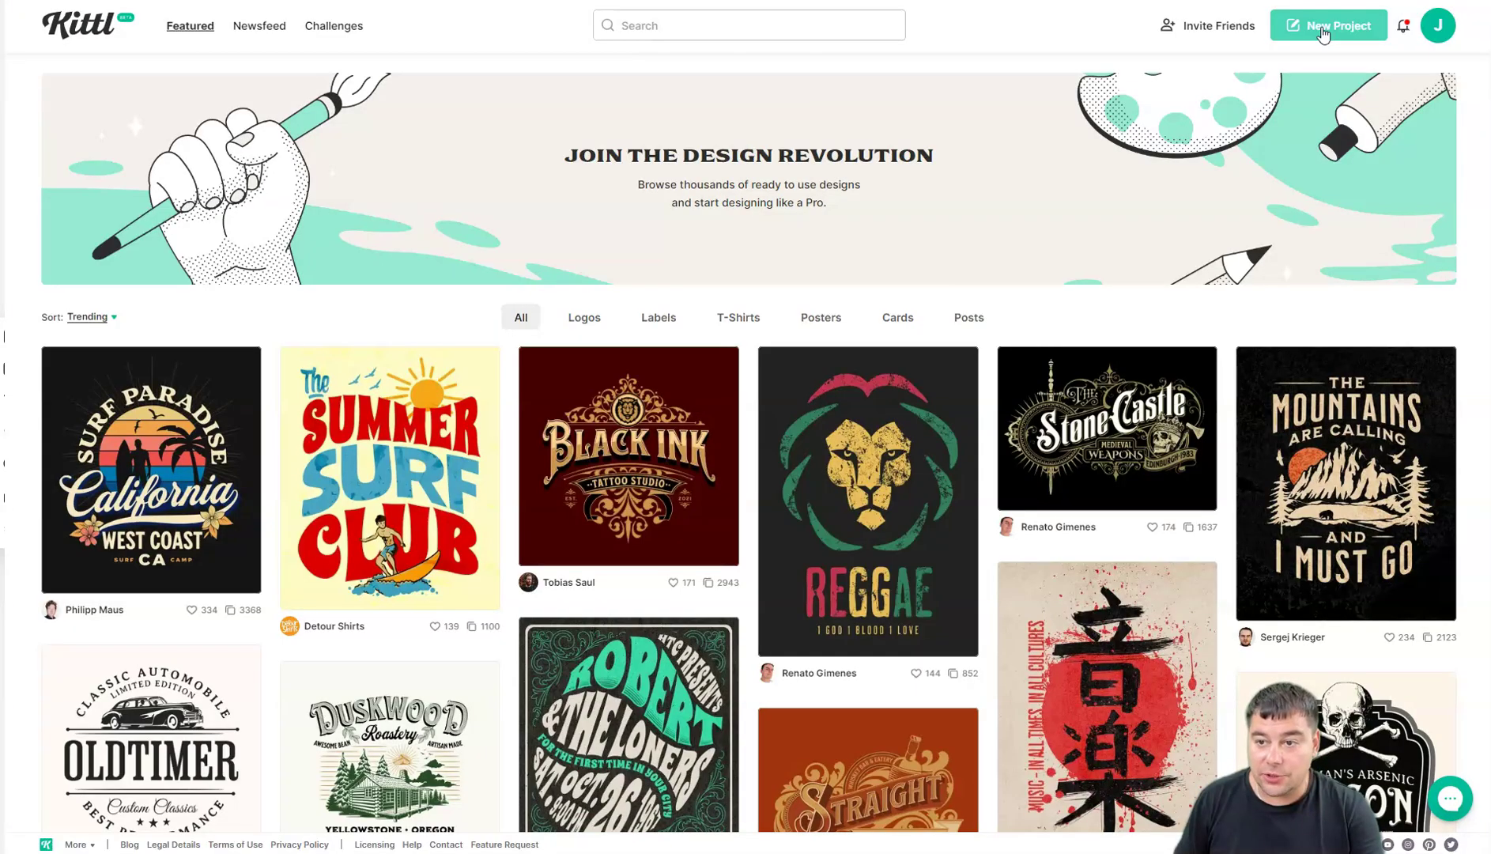
Open a blank canvas in the editor with New Project.
{"action": "left_click", "coordinate": [1322, 32]}
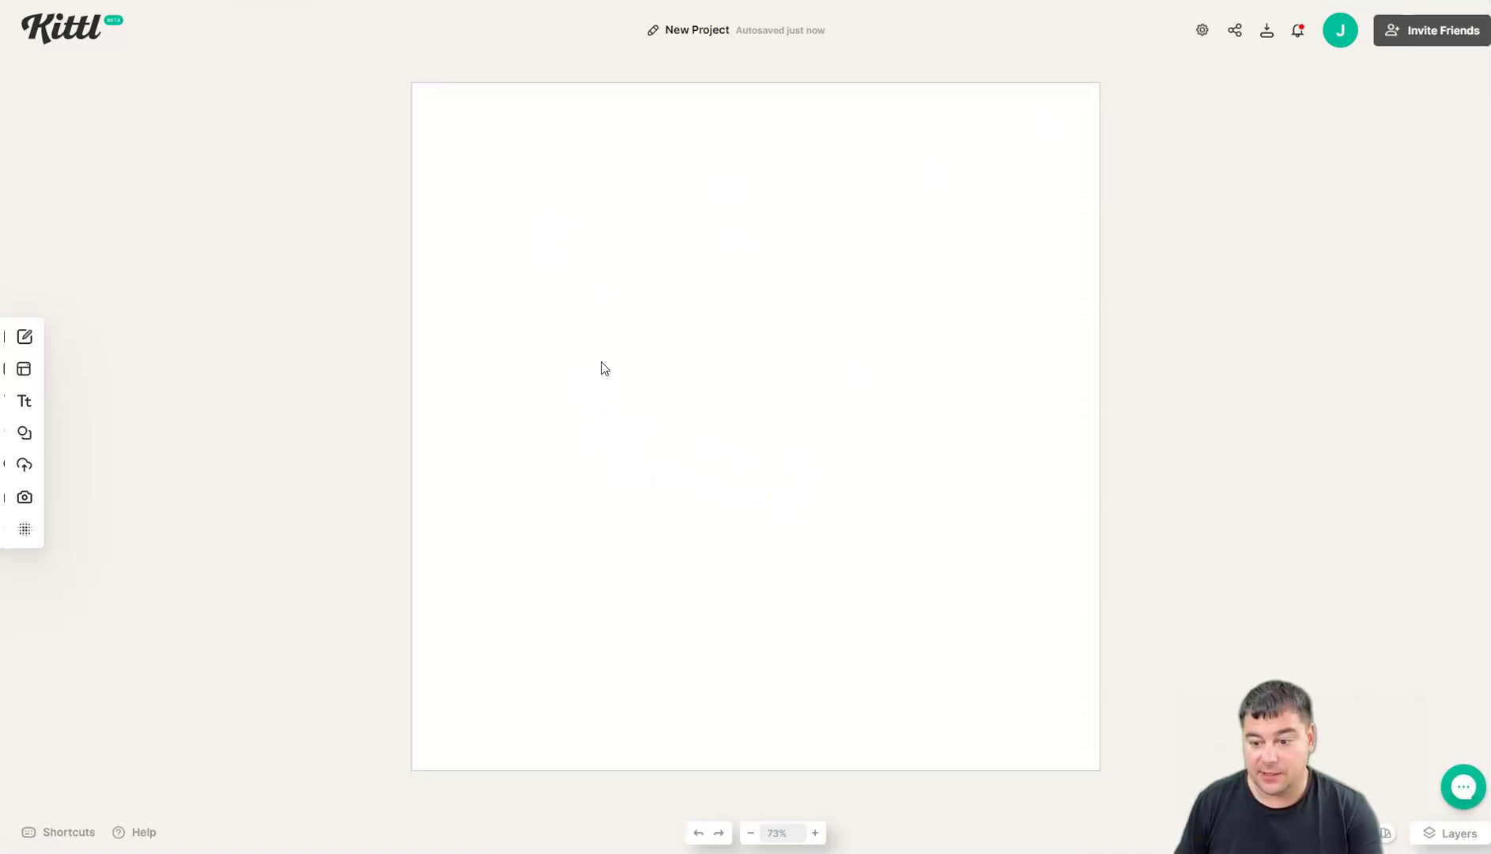
Add the Modern 'Happy Holidays' text template from the Text panel to the canvas.
{"action": "left_click", "coordinate": [25, 405]}
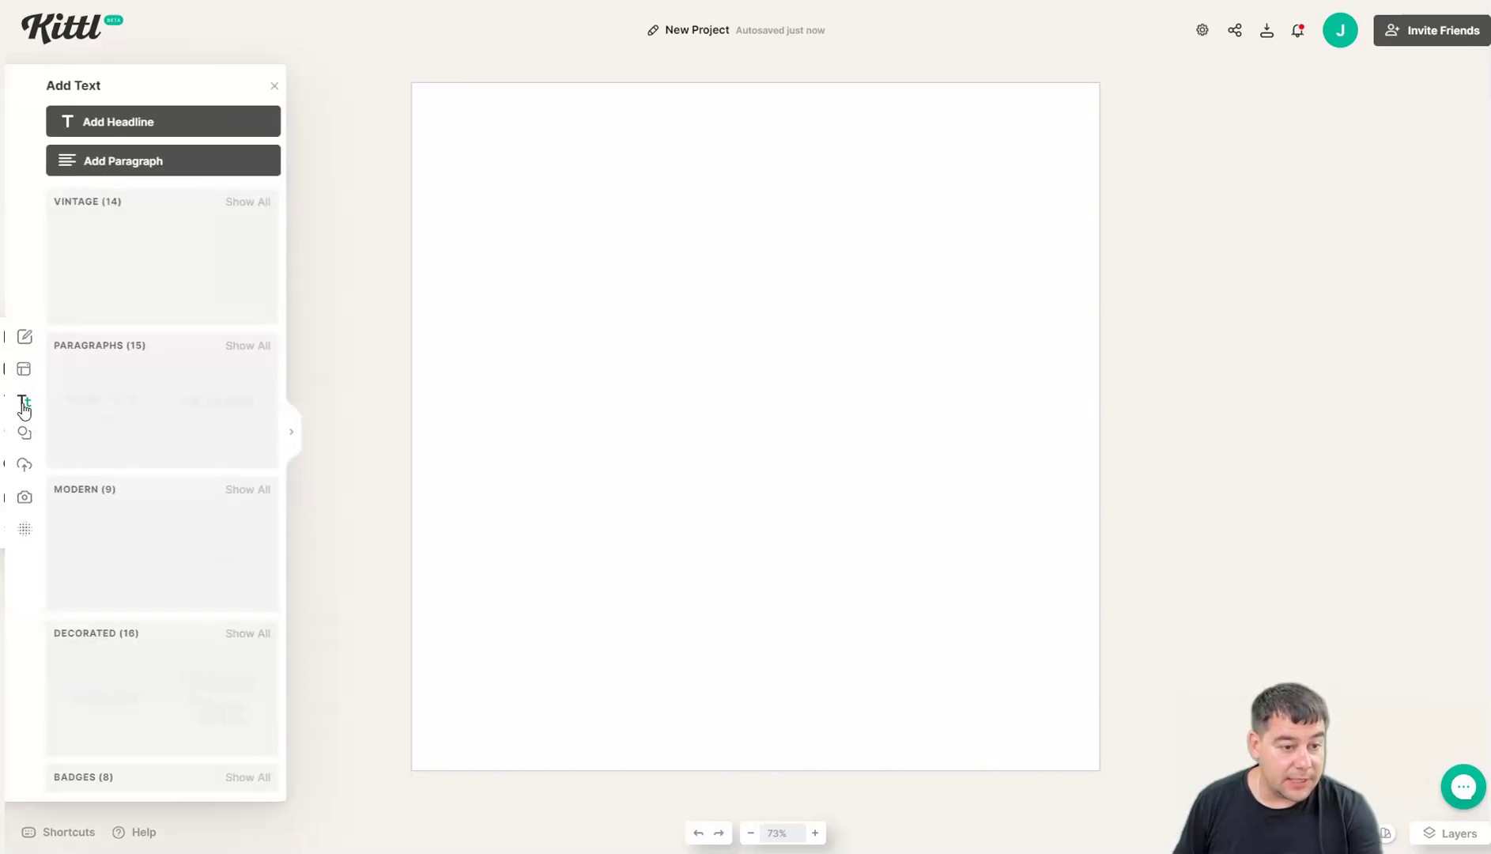
{"action": "scroll", "coordinate": [188, 461], "scroll_direction": "down", "scroll_amount": 2}
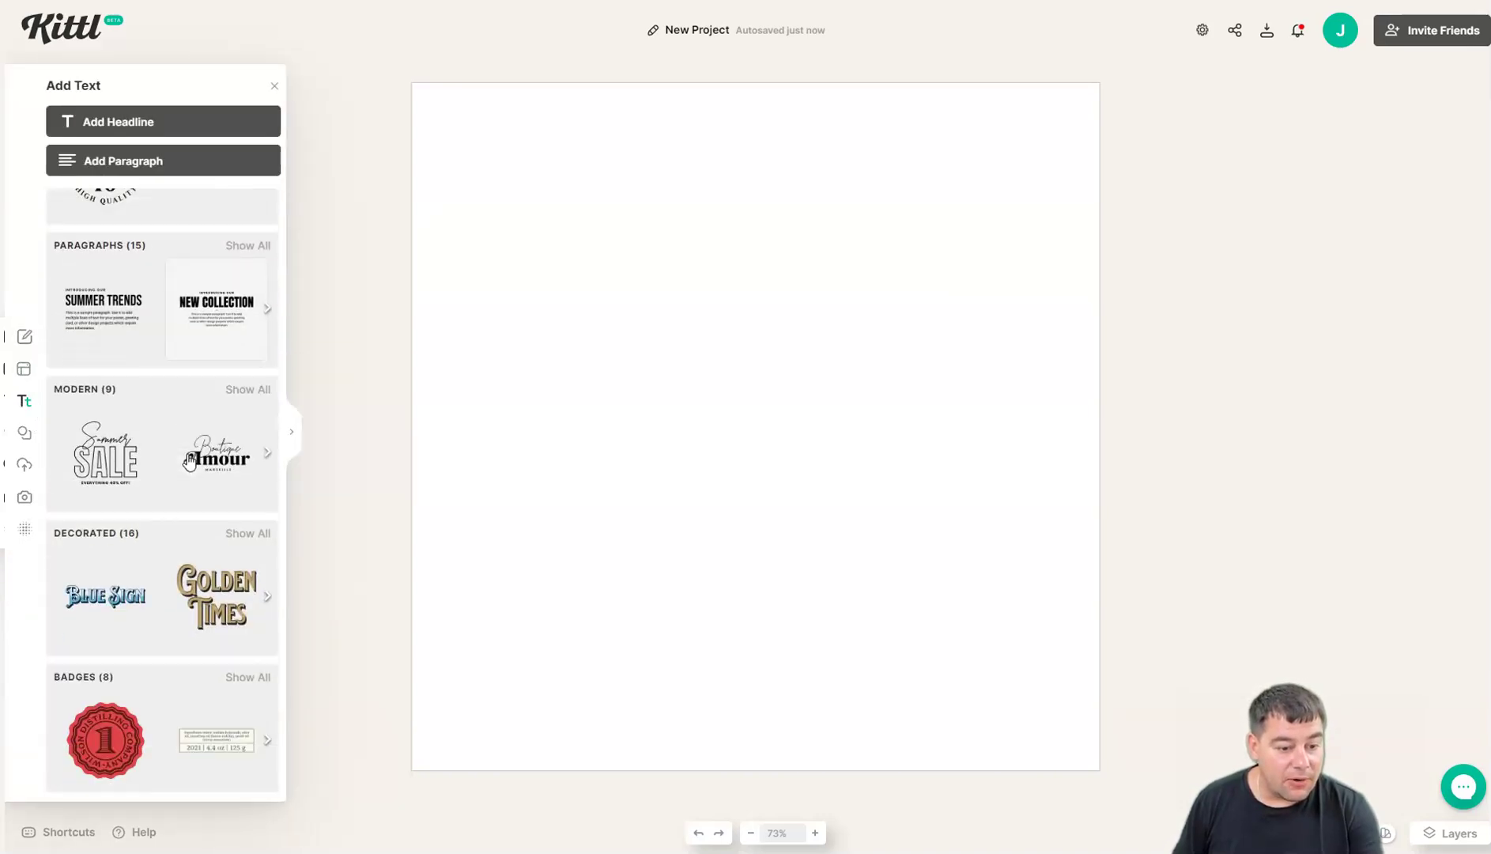
{"action": "scroll", "coordinate": [278, 532], "scroll_direction": "up", "scroll_amount": 1}
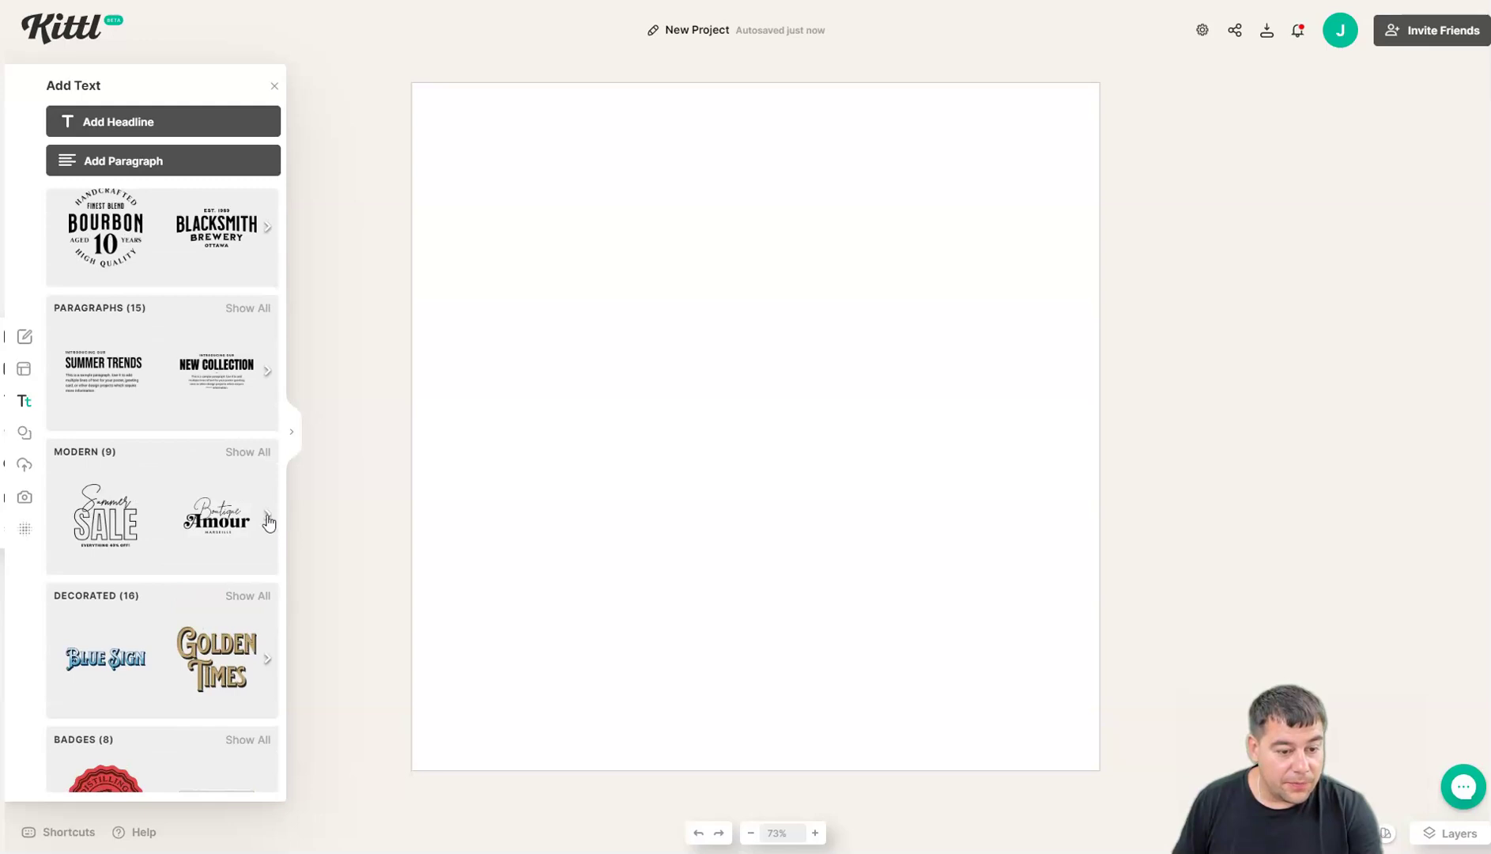
{"action": "left_click", "coordinate": [269, 520]}
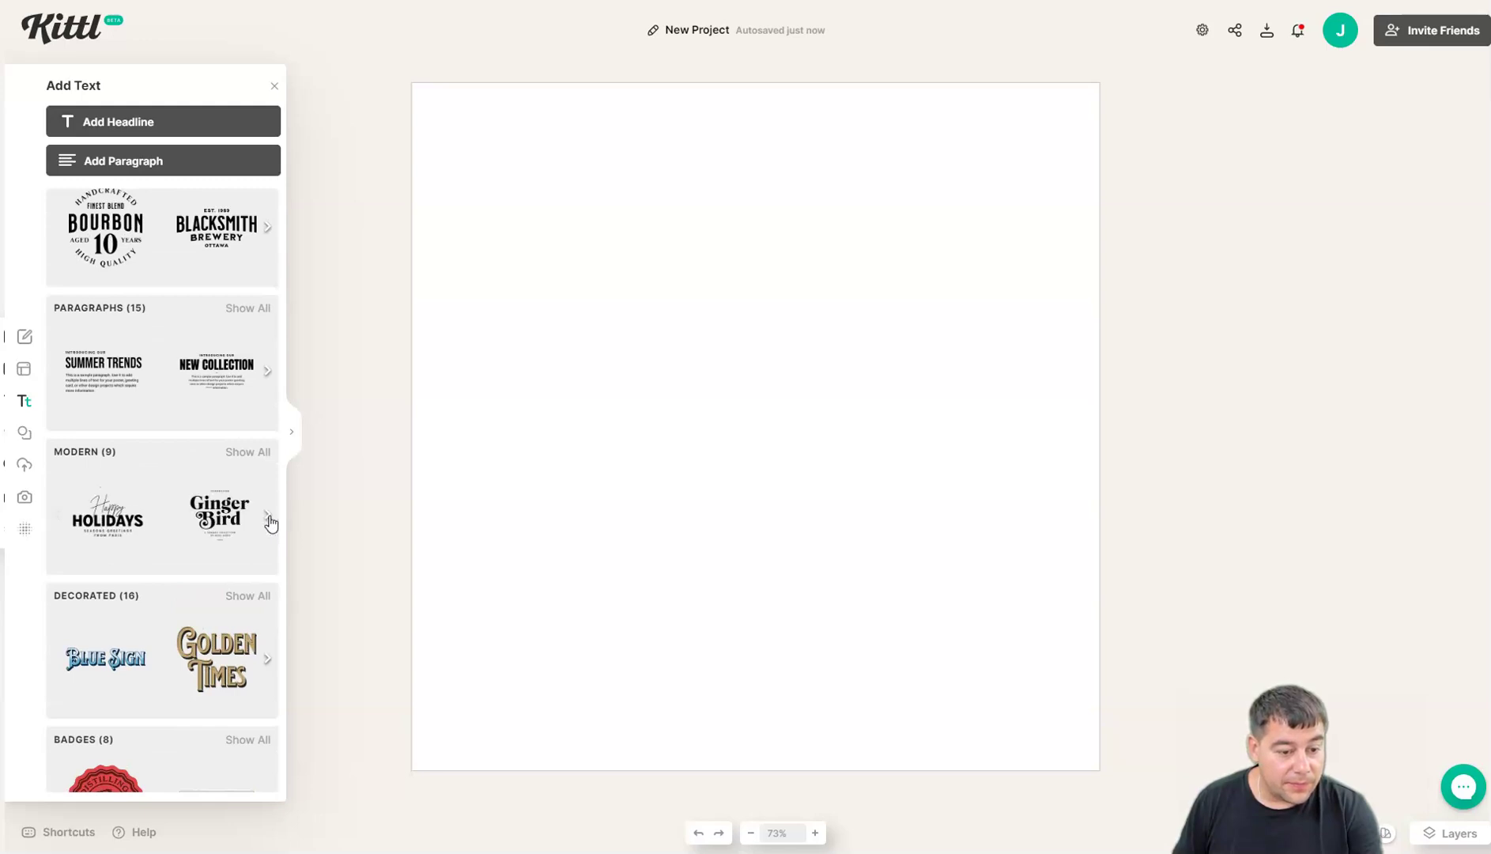
{"action": "left_click", "coordinate": [108, 526]}
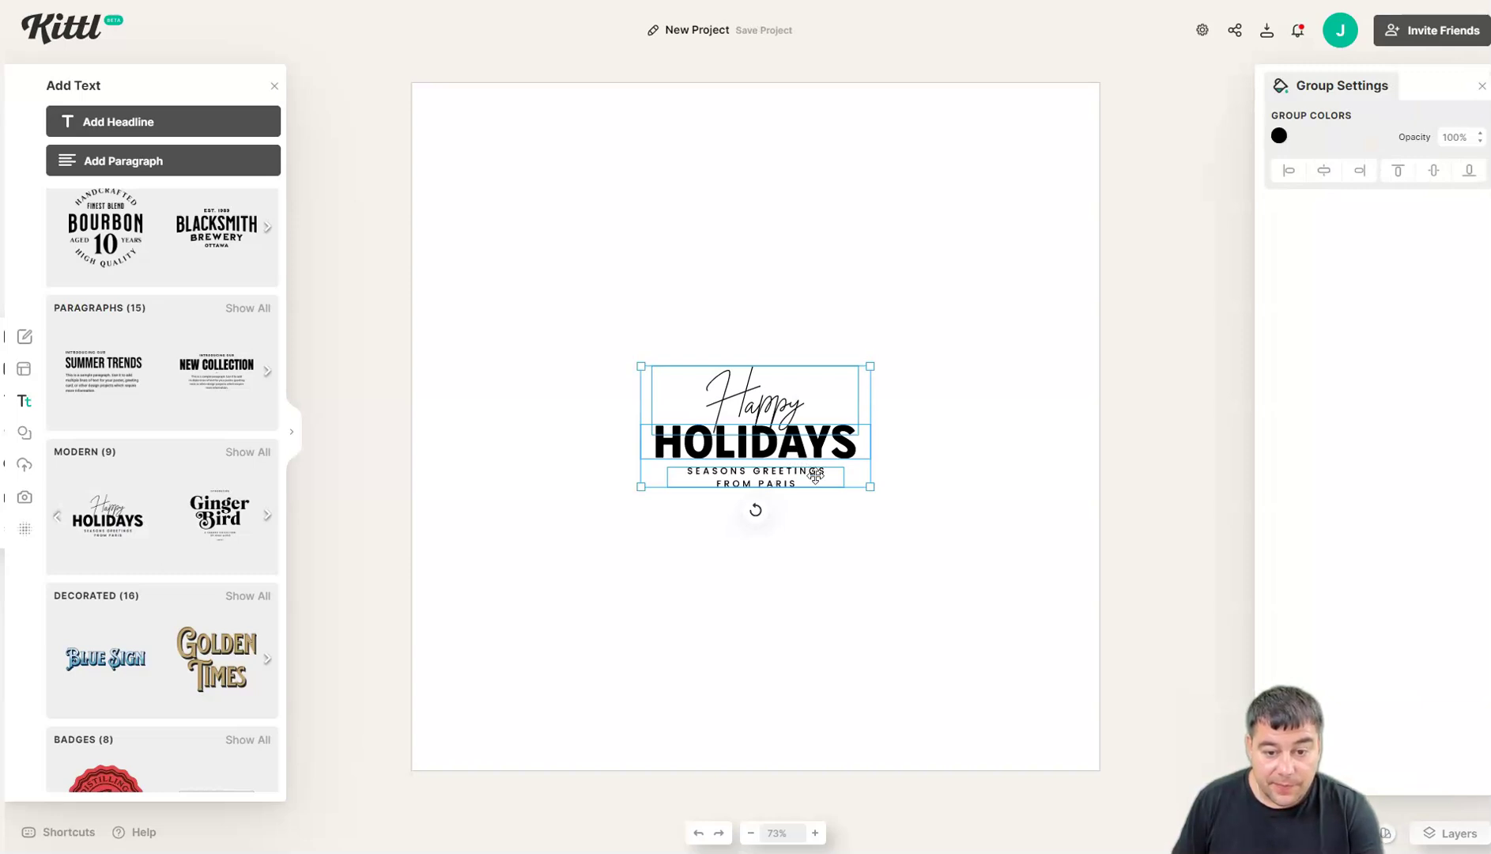
Delete HOLIDAYS and add a new headline reading VALENTINES.
{"action": "double_click", "coordinate": [799, 456]}
{"action": "key", "text": "Delete"}
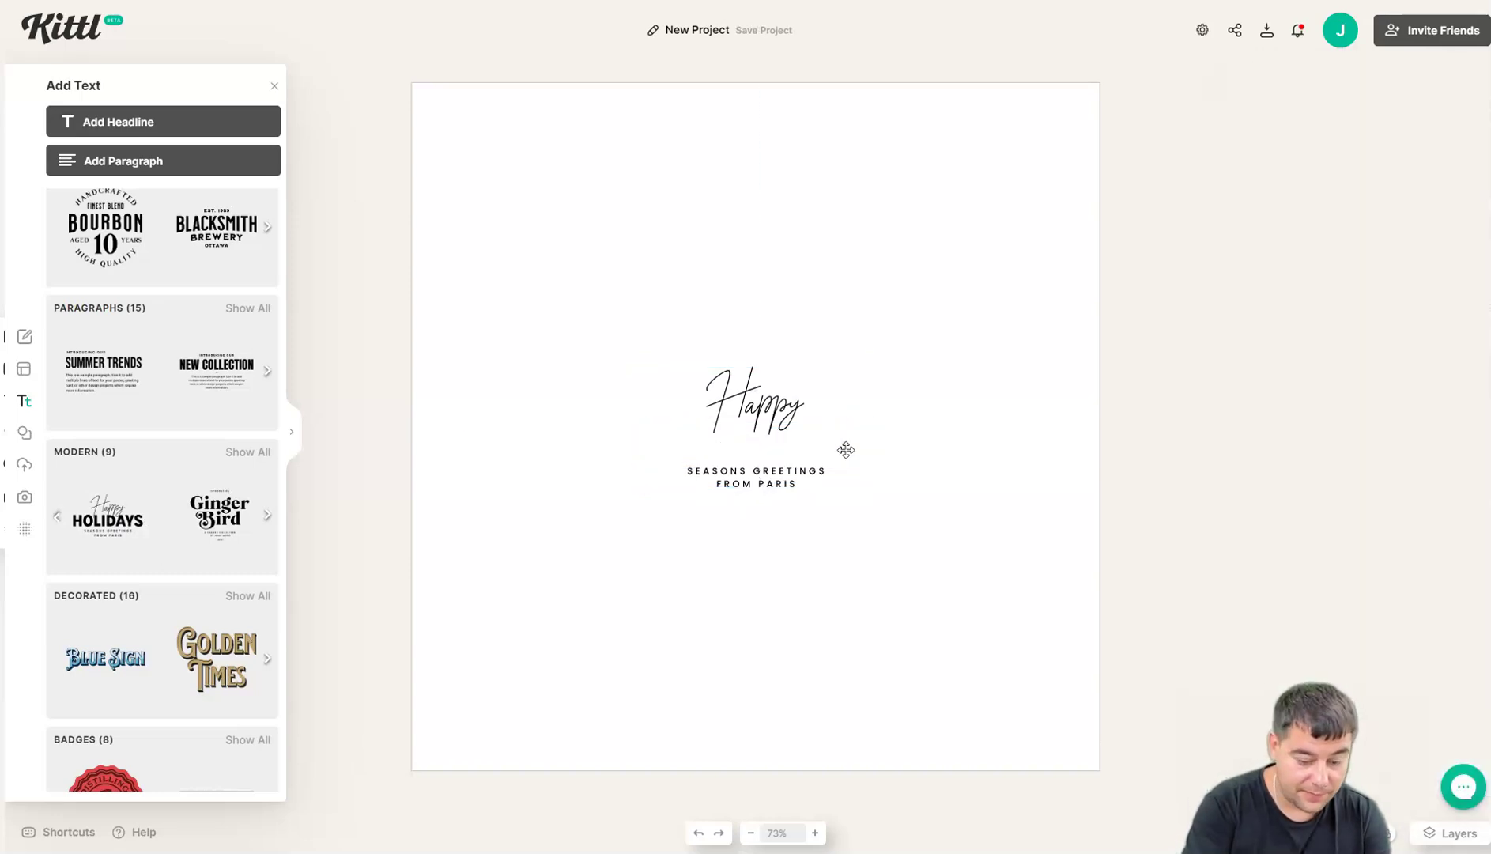
{"action": "left_click", "coordinate": [118, 121]}
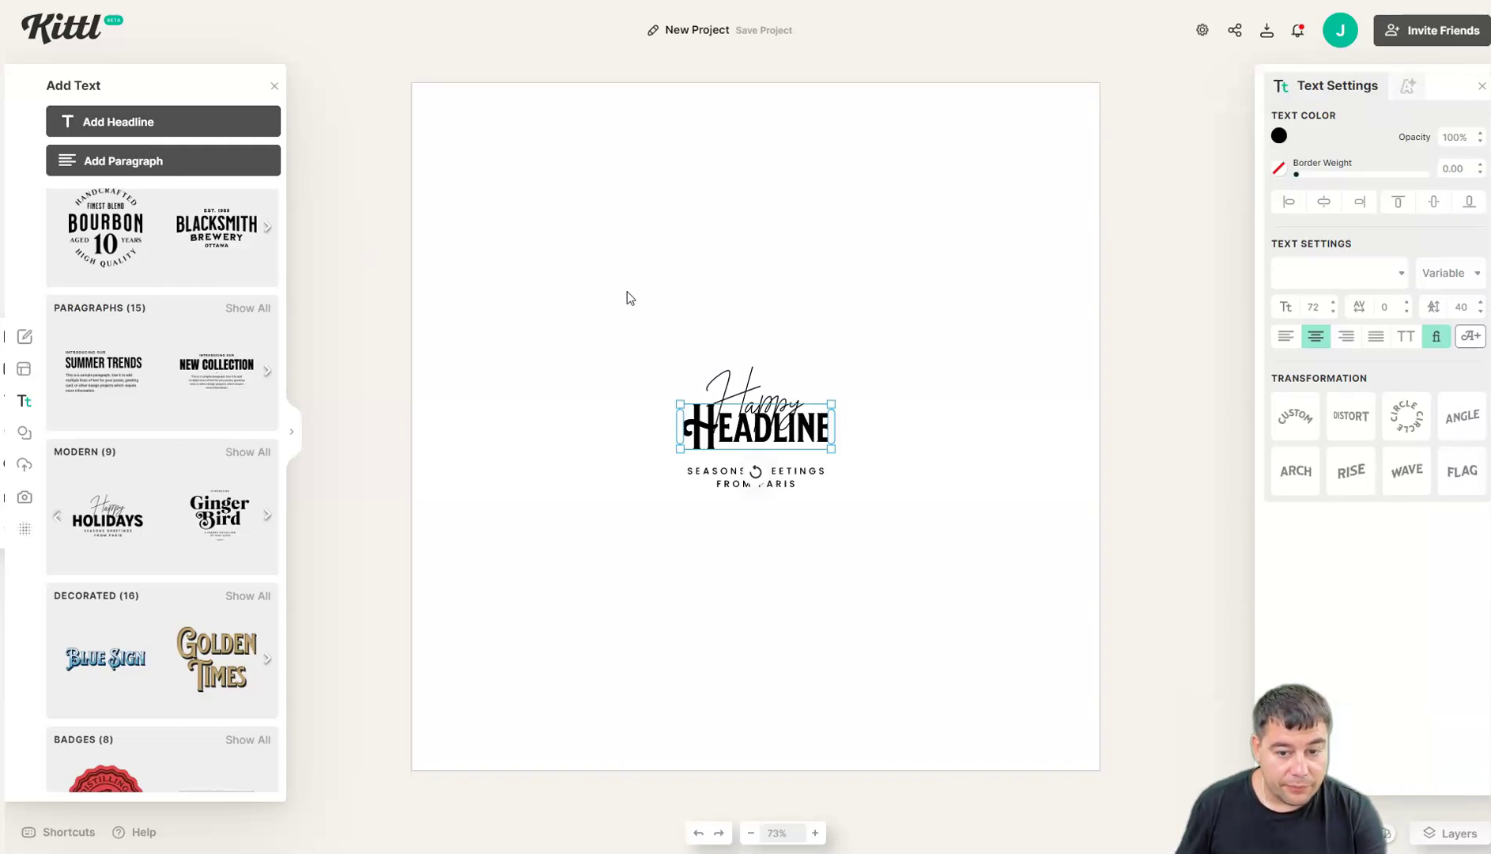
{"action": "double_click", "coordinate": [720, 419]}
{"action": "type", "text": "VALE"}
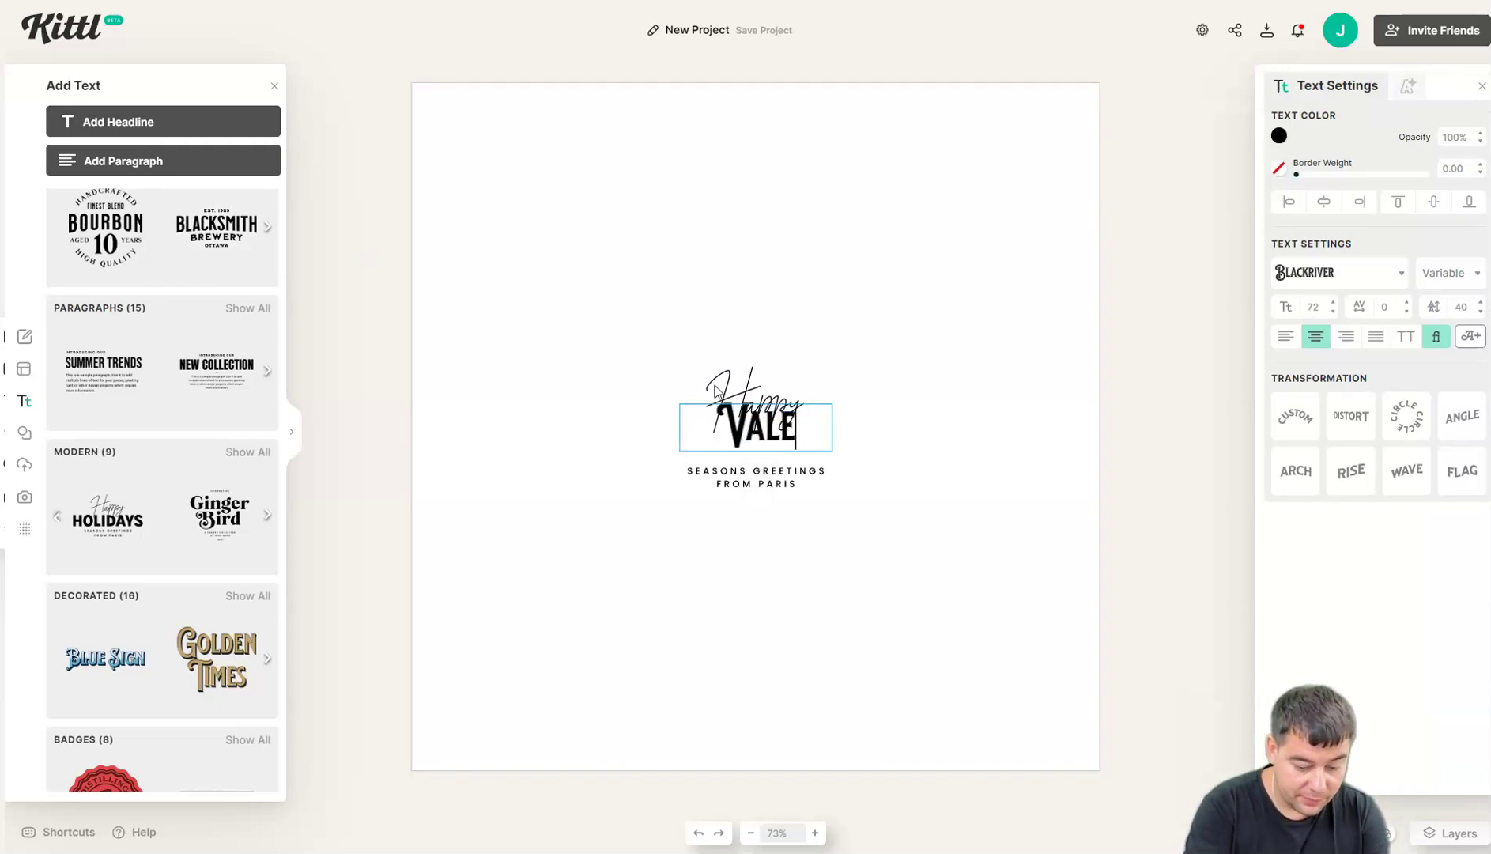
{"action": "type", "text": "NTINE"}
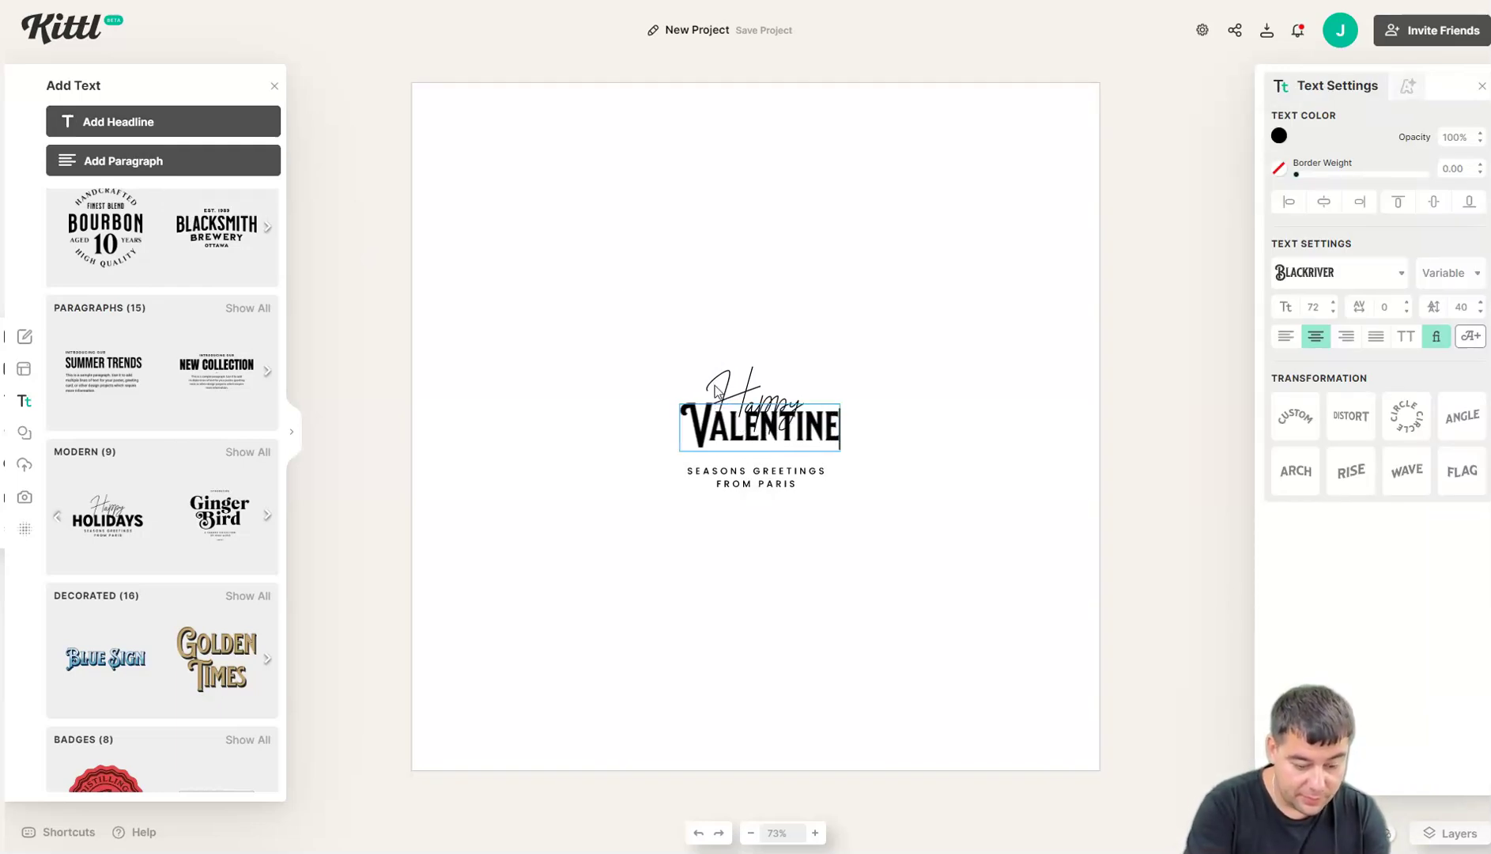
{"action": "type", "text": "S"}
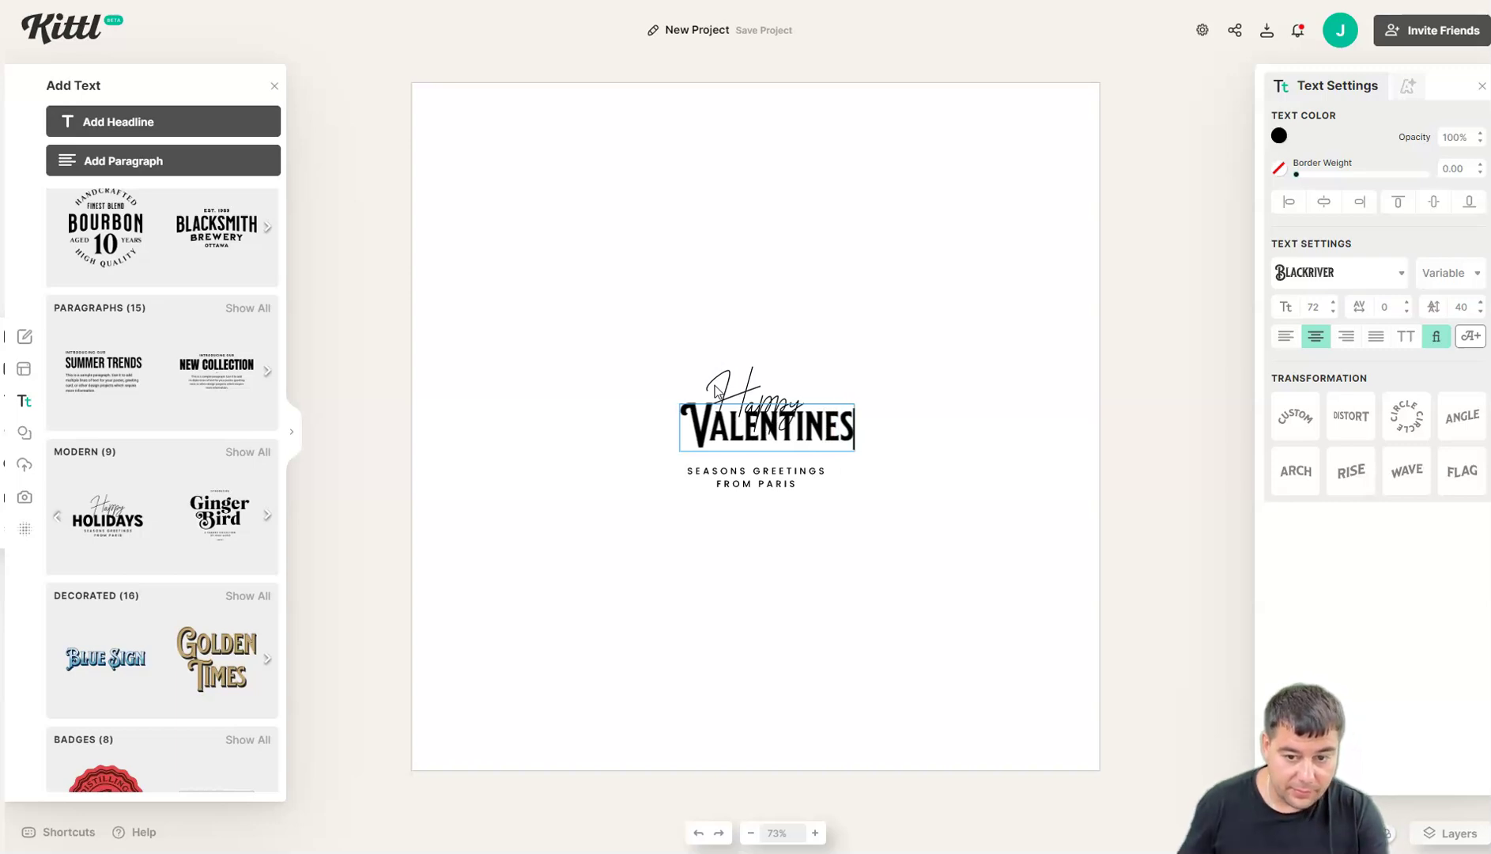
Make the headline read VALENTINE'S / DAY on two lines and move Happy and the greeting up.
{"action": "left_click", "coordinate": [843, 421]}
{"action": "type", "text": "'"}
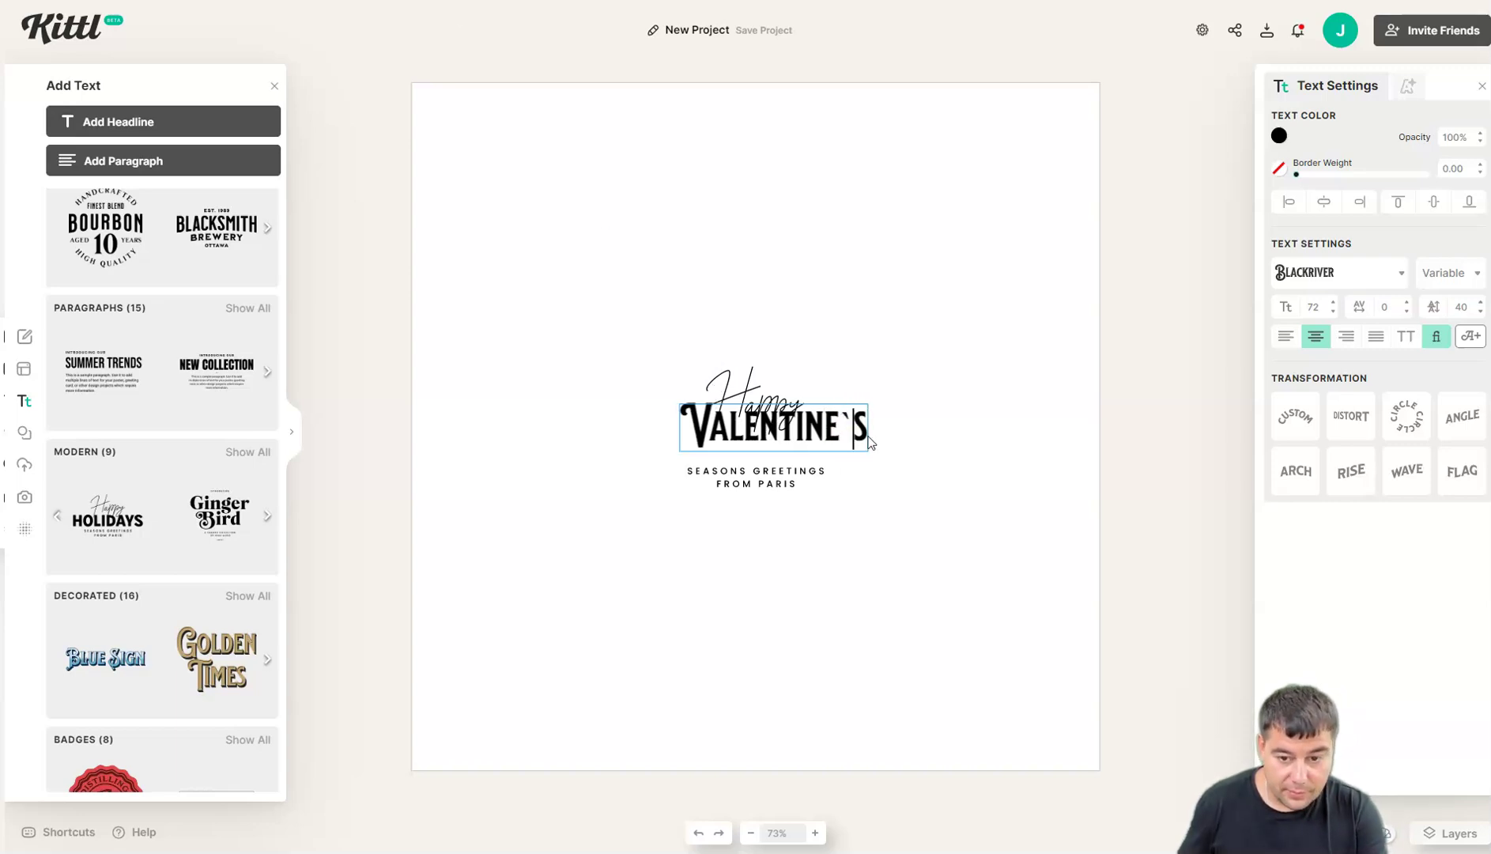
{"action": "left_click", "coordinate": [868, 436]}
{"action": "key", "text": "Return"}
{"action": "type", "text": "DAY"}
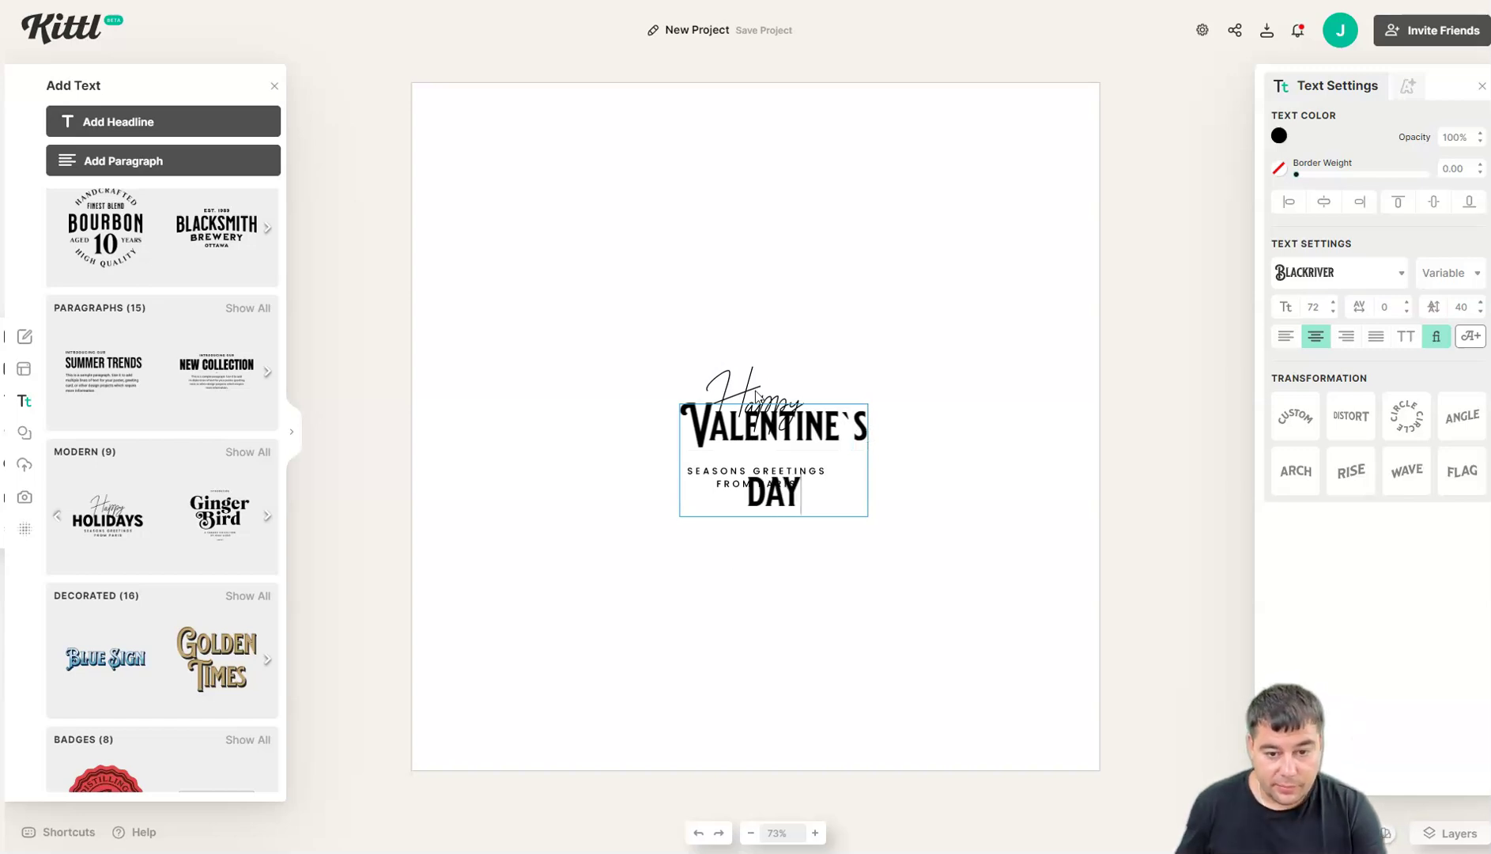
{"action": "key", "text": "Escape"}
{"action": "left_click_drag", "start_coordinate": [757, 472], "coordinate": [745, 291]}
{"action": "left_click", "coordinate": [745, 290]}
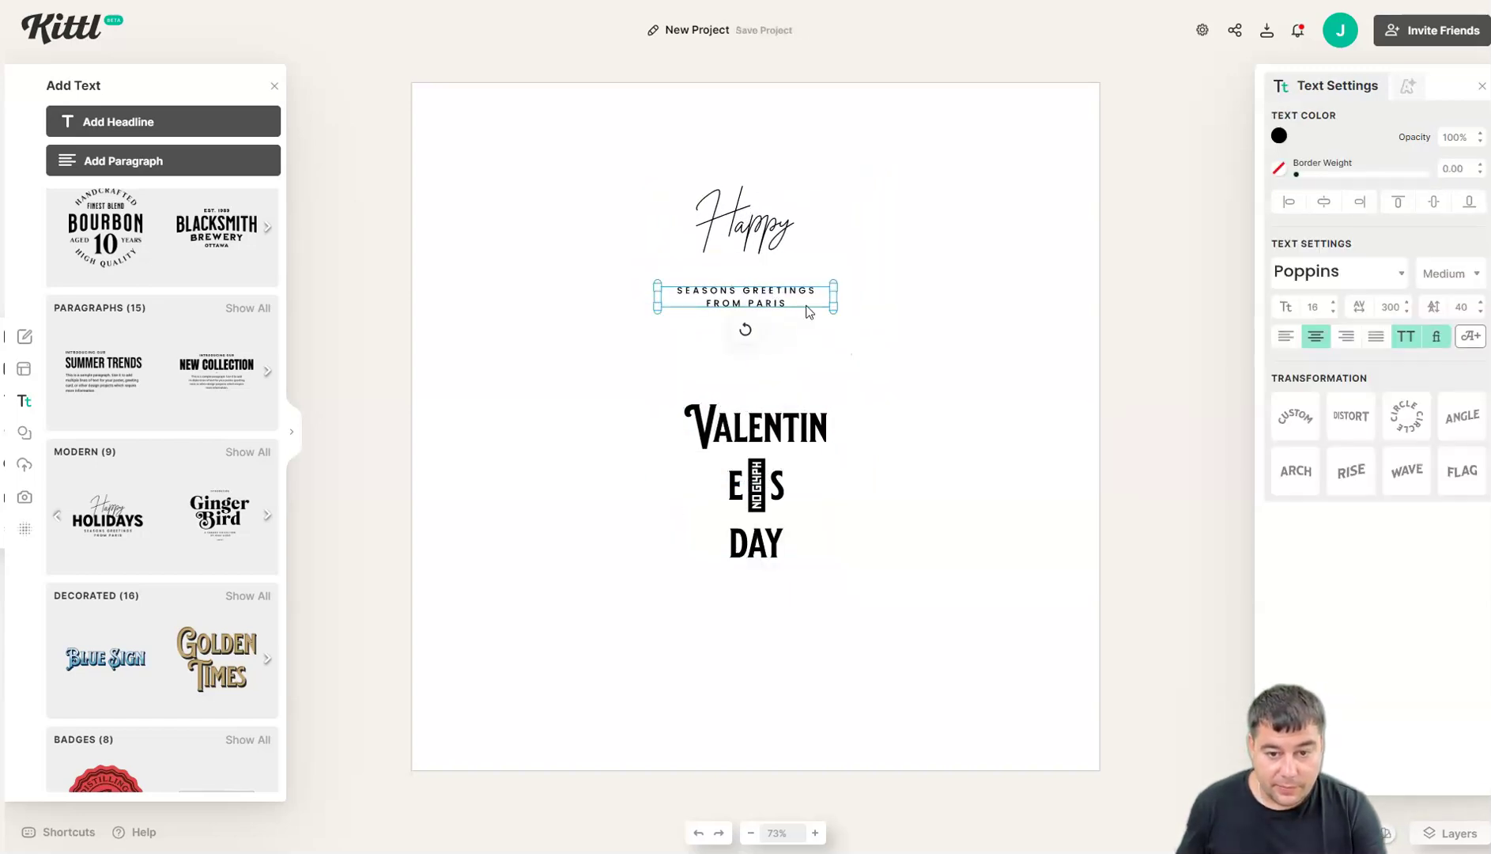
Delete the 'Seasons Greetings from Paris' line.
{"action": "left_click", "coordinate": [686, 290]}
{"action": "left_click", "coordinate": [789, 292]}
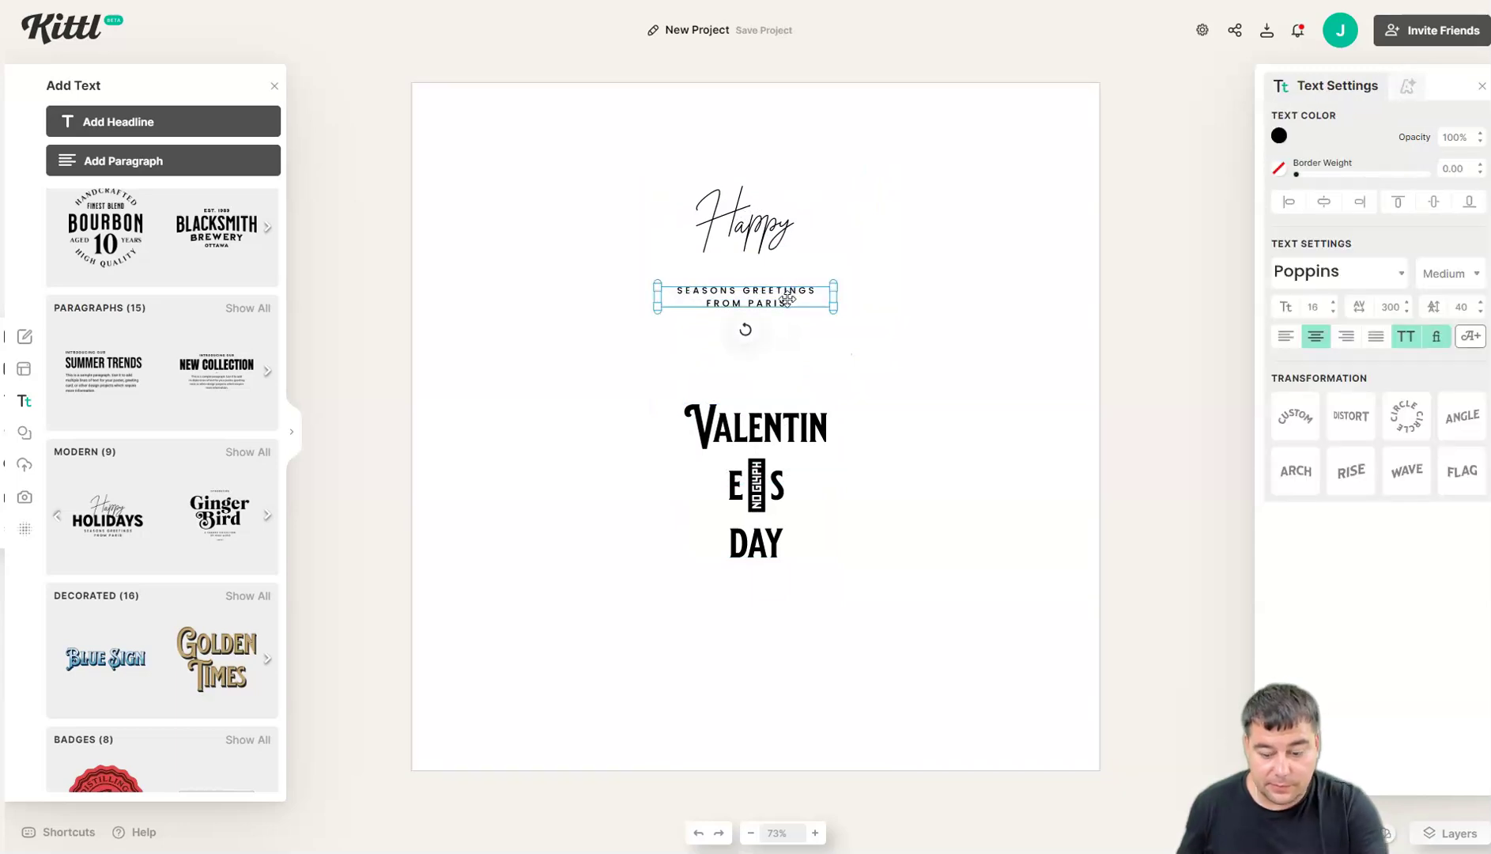
{"action": "key", "text": "Delete"}
Enlarge the script Happy to about size 210 and place it above the headline.
{"action": "left_click", "coordinate": [773, 237]}
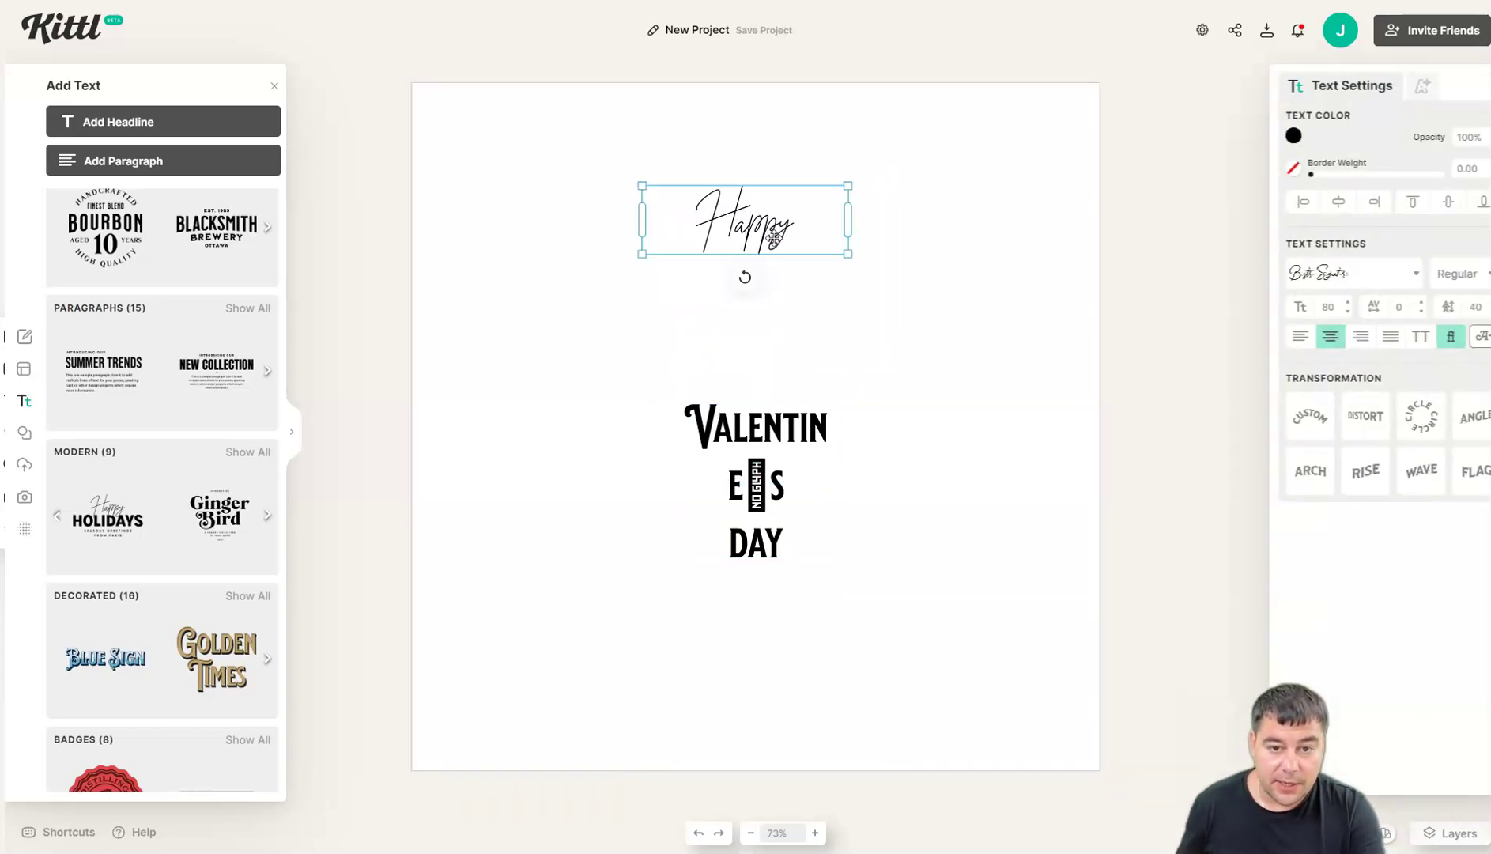
{"action": "left_click_drag", "start_coordinate": [643, 255], "coordinate": [490, 375]}
{"action": "left_click_drag", "start_coordinate": [848, 186], "coordinate": [969, 136]}
{"action": "left_click_drag", "start_coordinate": [740, 262], "coordinate": [790, 319]}
{"action": "left_click", "coordinate": [769, 447]}
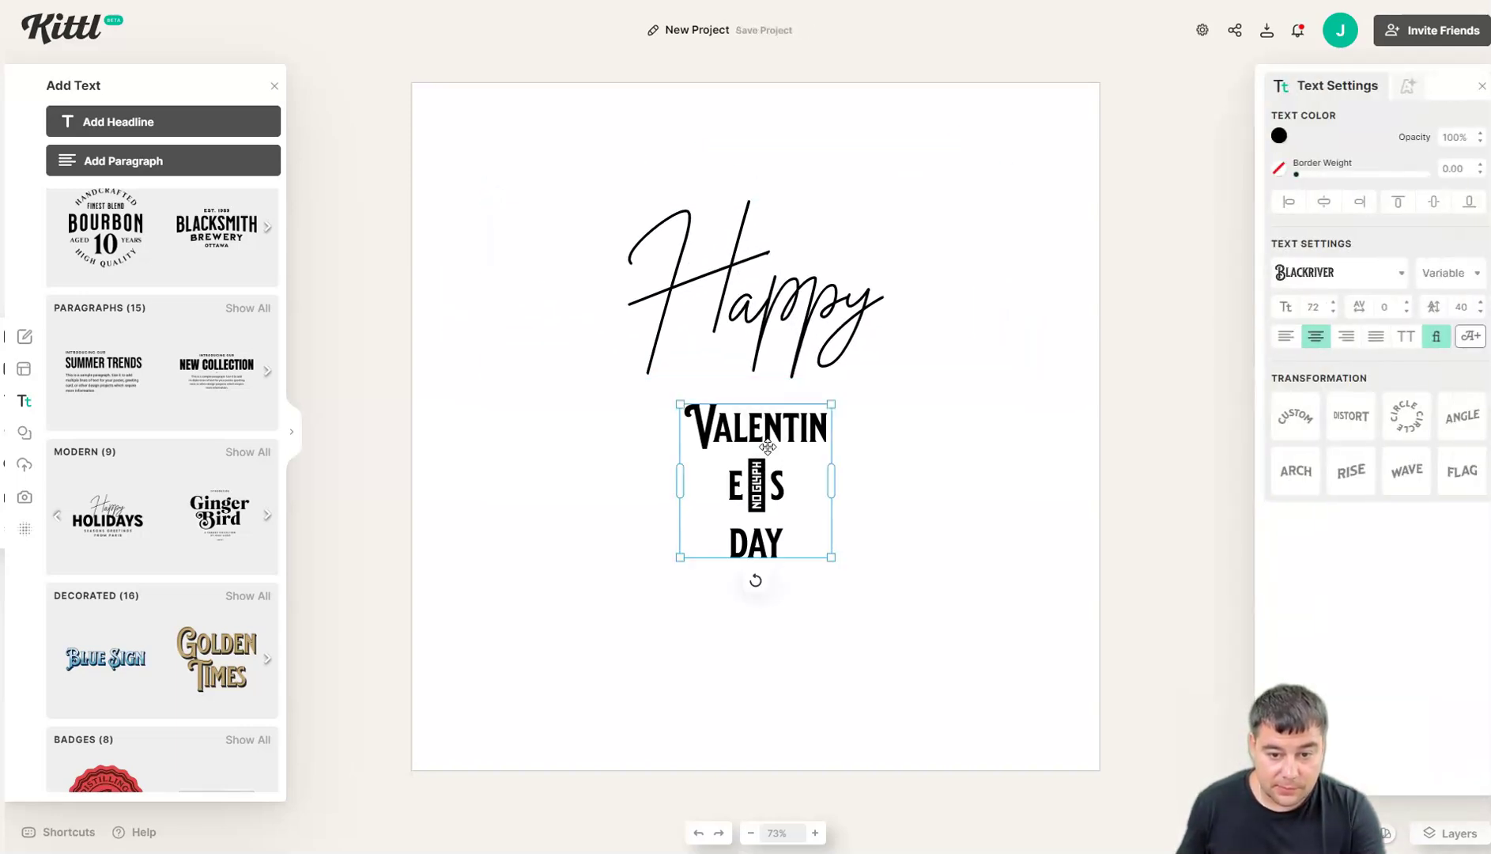
{"action": "left_click", "coordinate": [768, 447]}
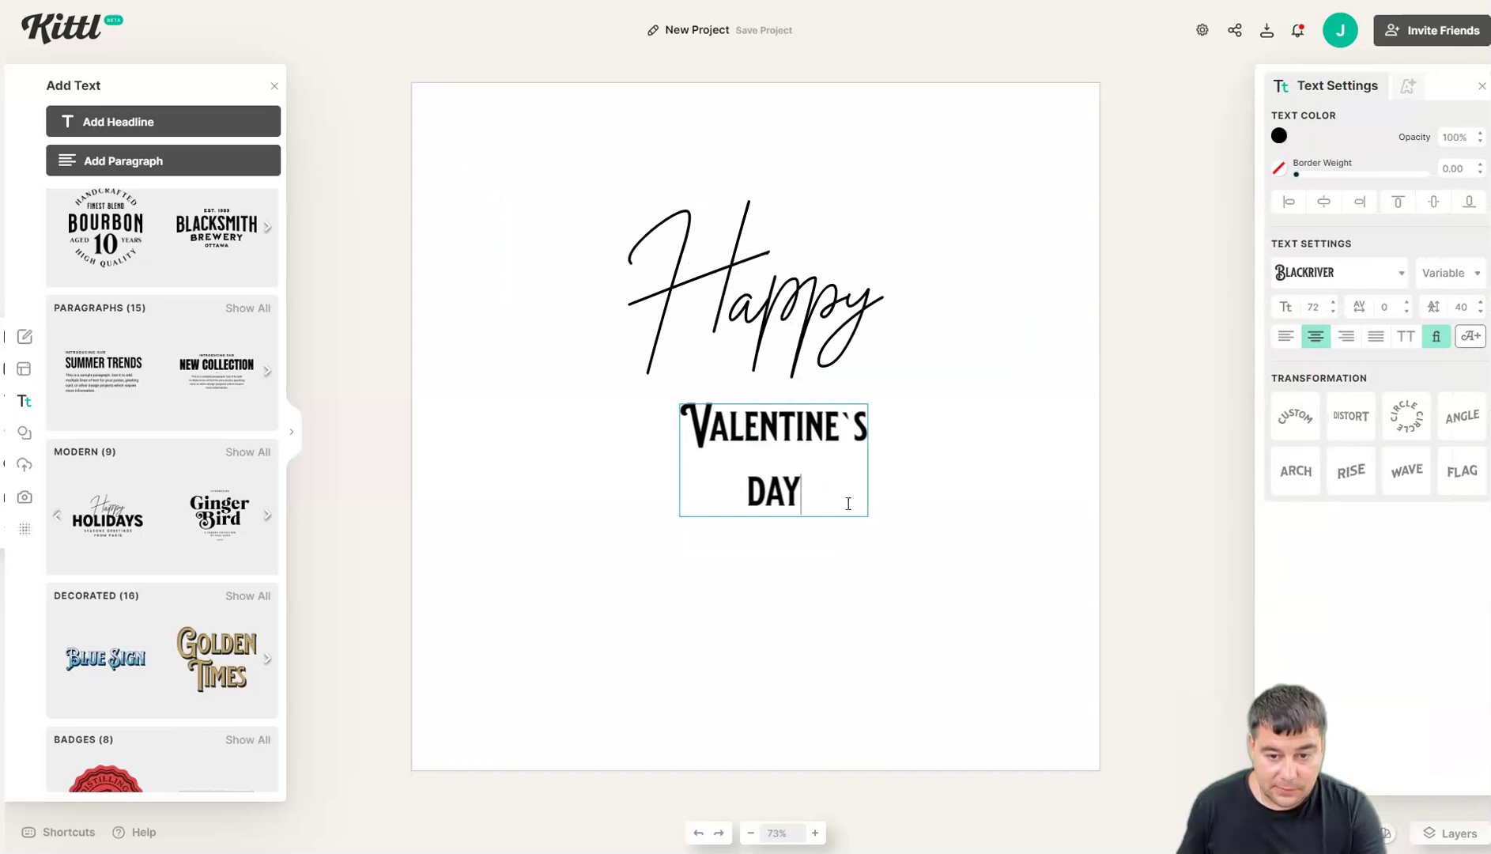
Give the headline an angled slant, enlarge it and set its font size to 100.
{"action": "left_click", "coordinate": [1462, 416]}
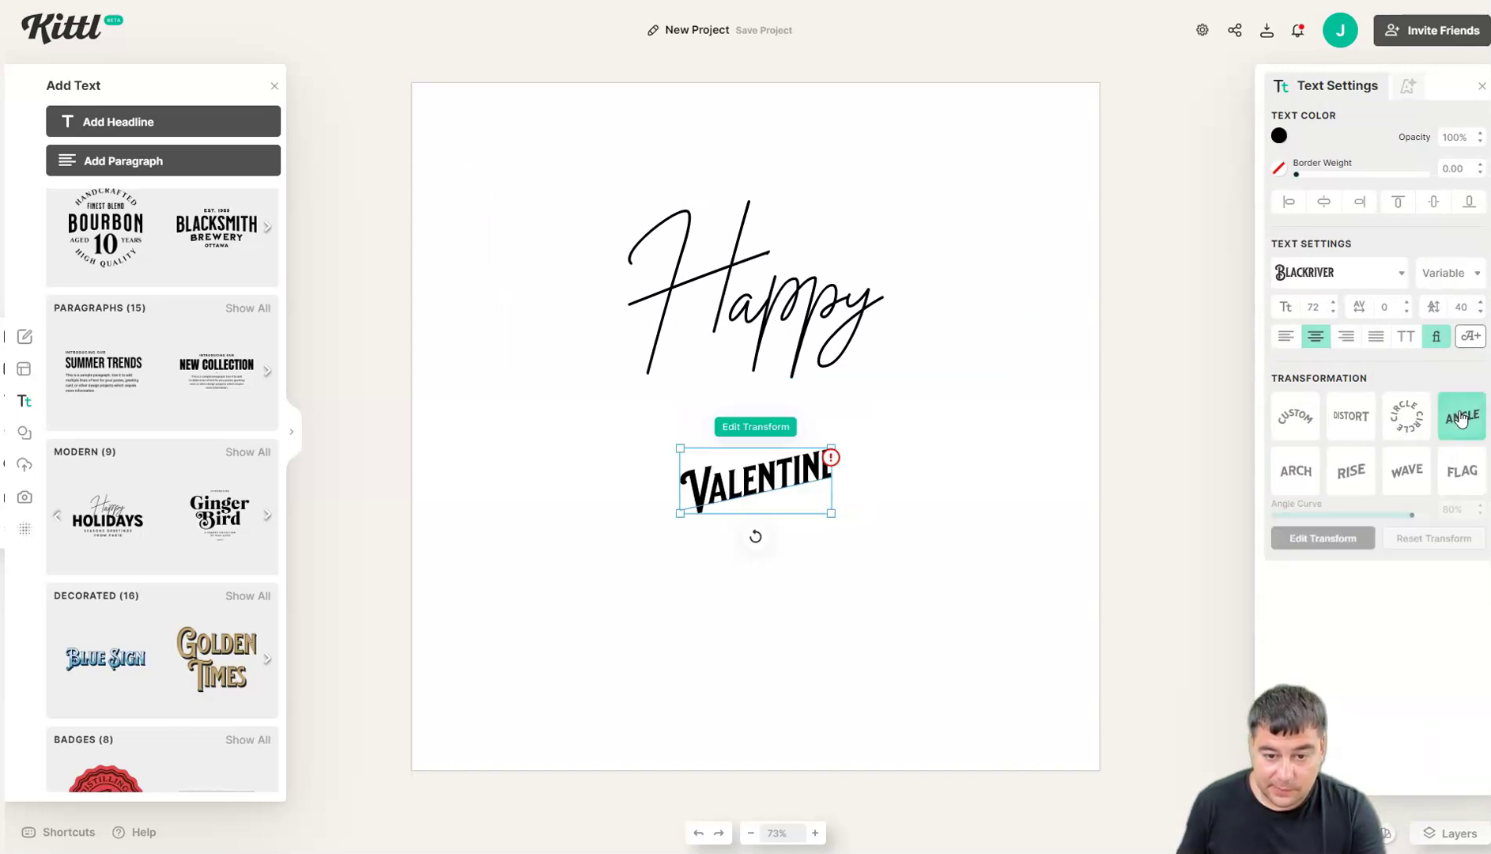
{"action": "left_click_drag", "start_coordinate": [832, 515], "coordinate": [922, 551]}
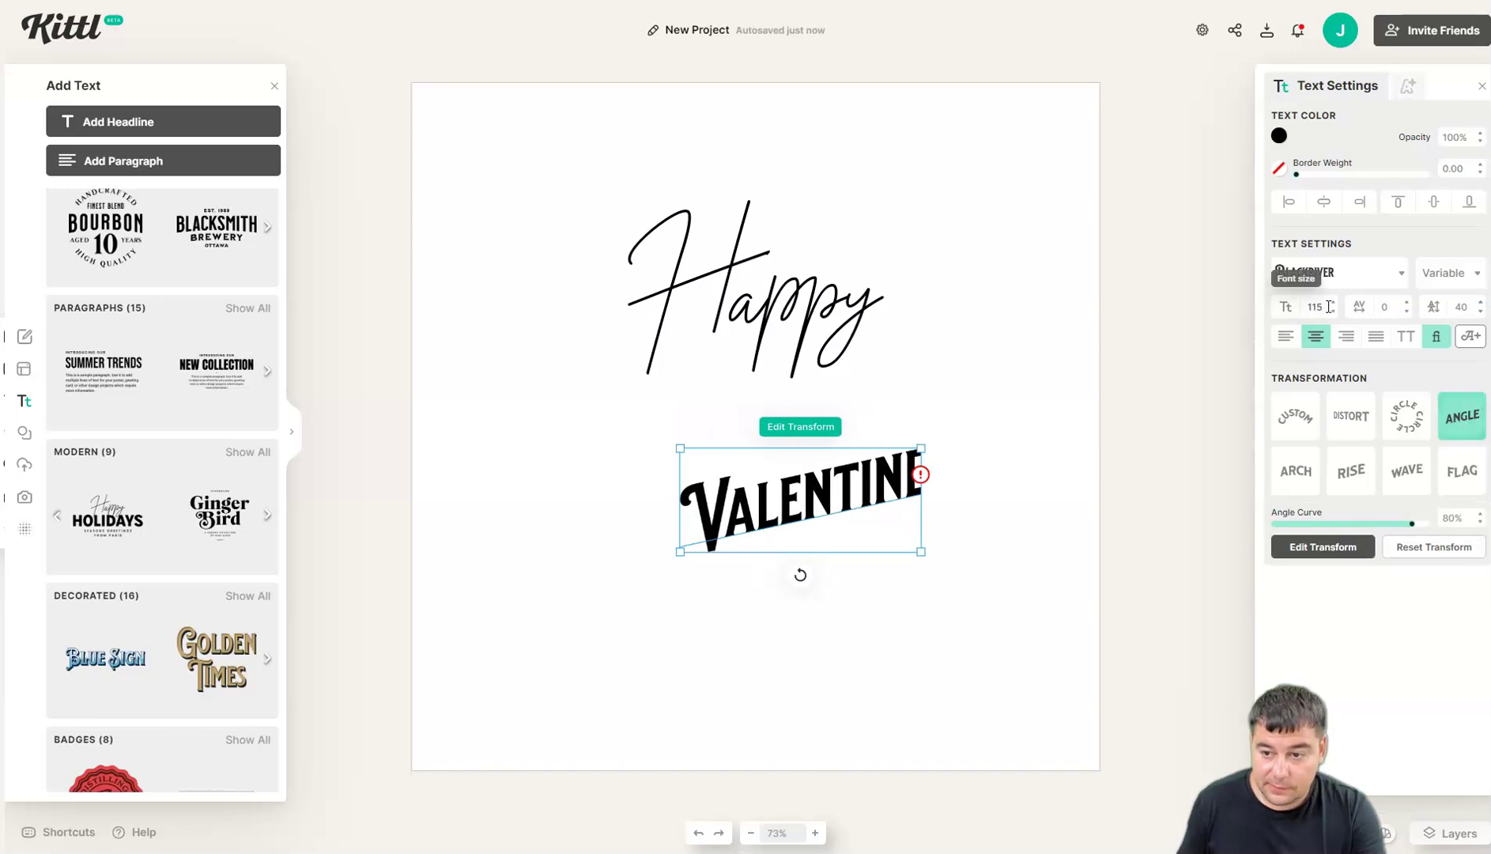
{"action": "left_click_drag", "start_coordinate": [1322, 310], "coordinate": [1305, 315]}
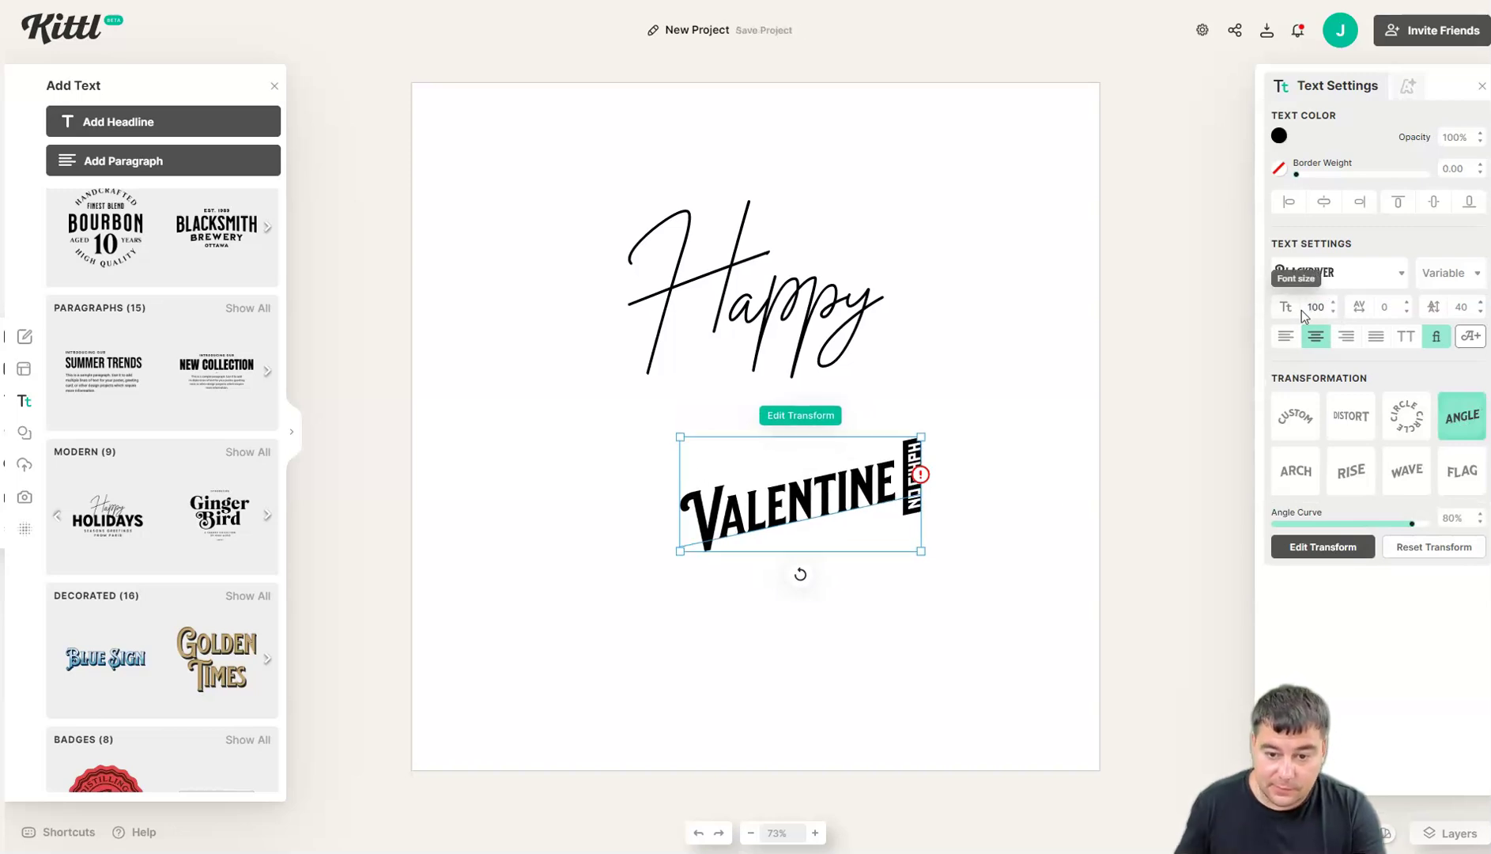
Reword the line to 'Valentines day' and set it in the Bistro Signature script font.
{"action": "double_click", "coordinate": [852, 481]}
{"action": "left_click", "coordinate": [1355, 274]}
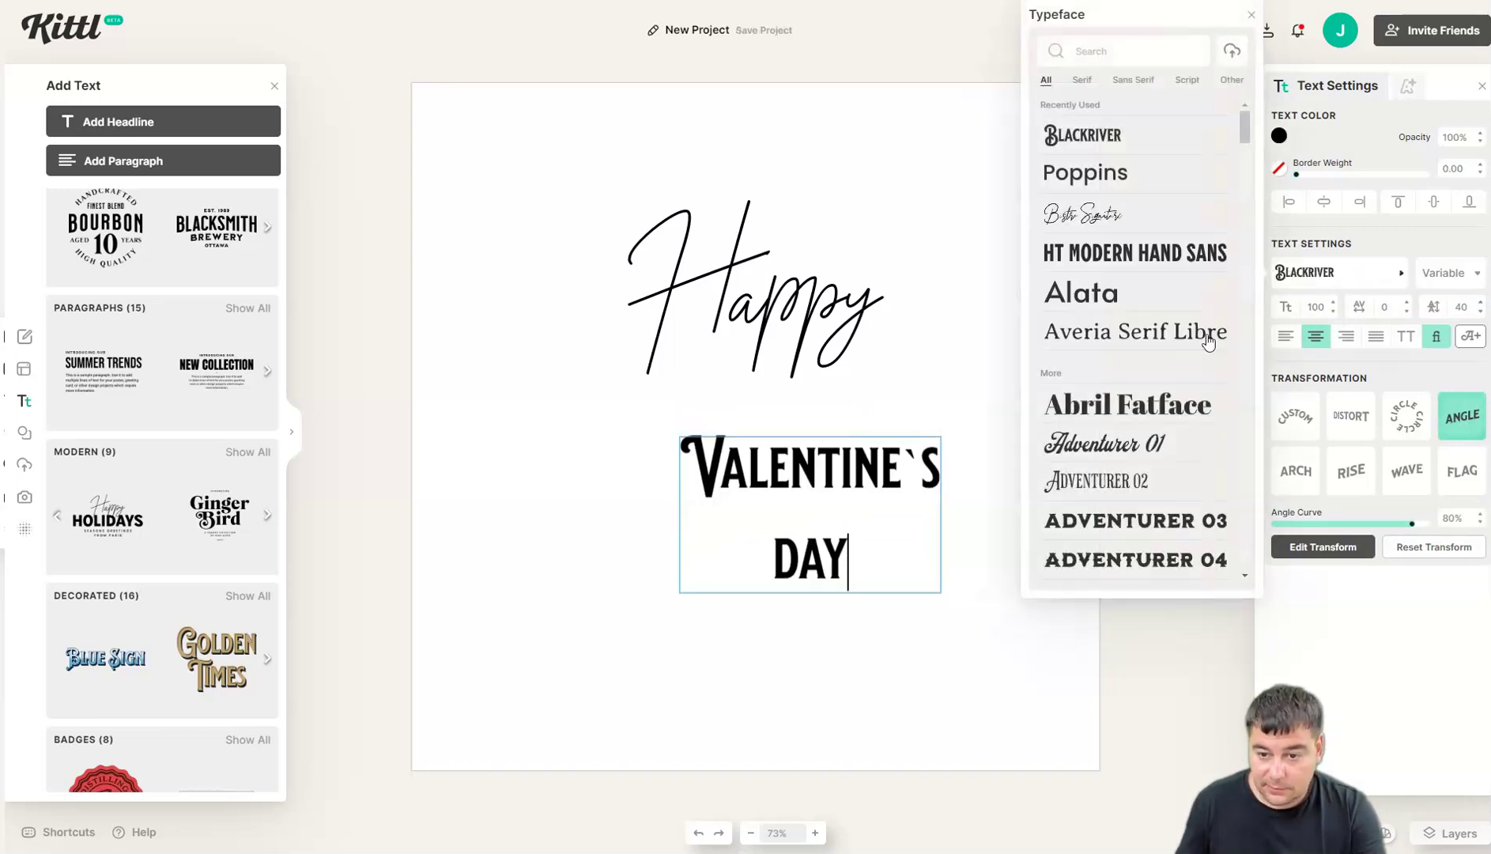
{"action": "left_click", "coordinate": [1072, 212]}
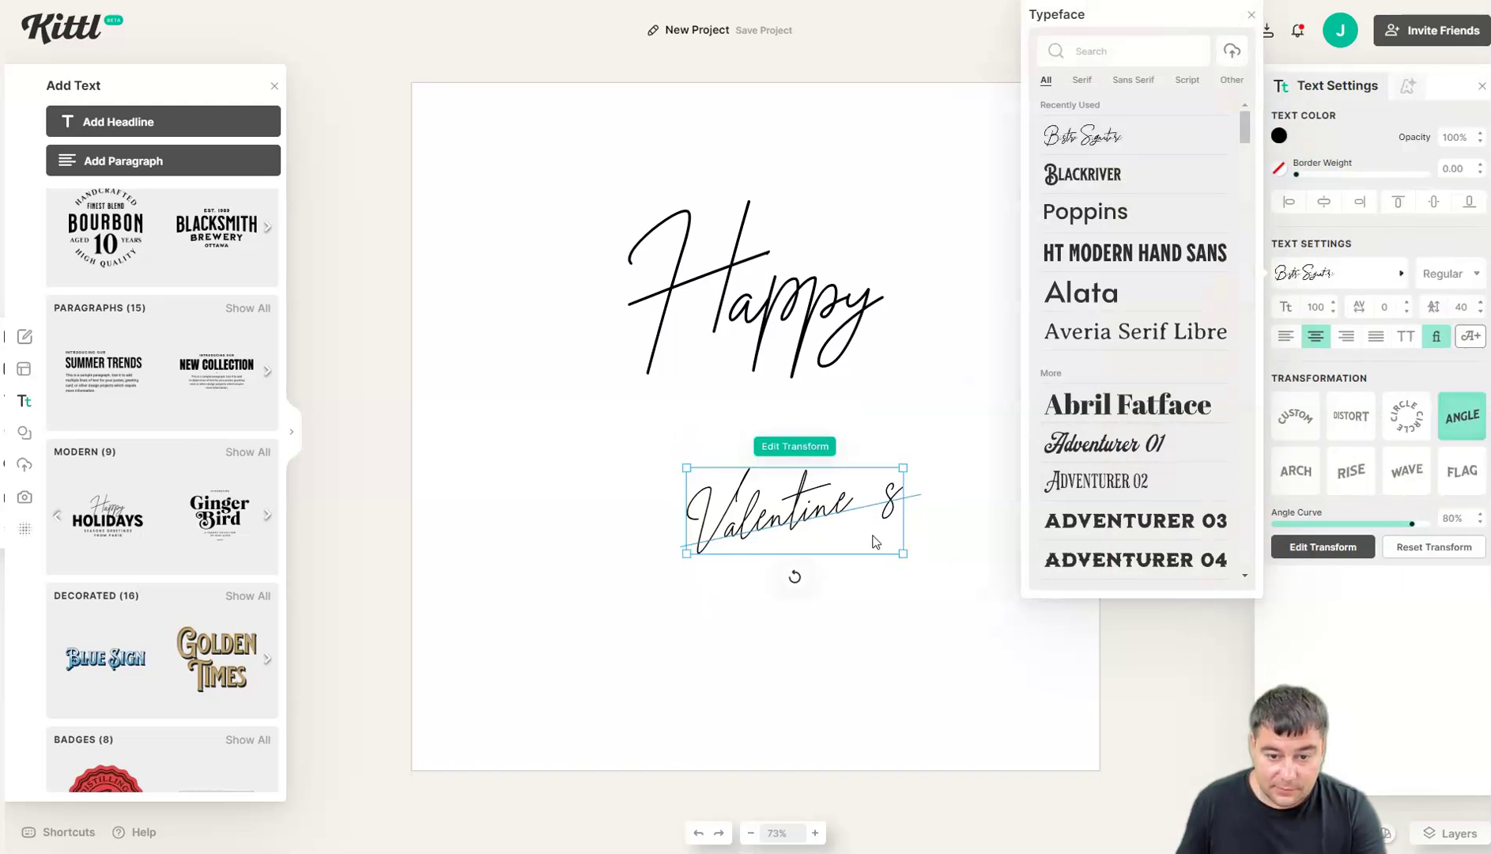
{"action": "scroll", "coordinate": [1110, 458], "scroll_direction": "down", "scroll_amount": 10}
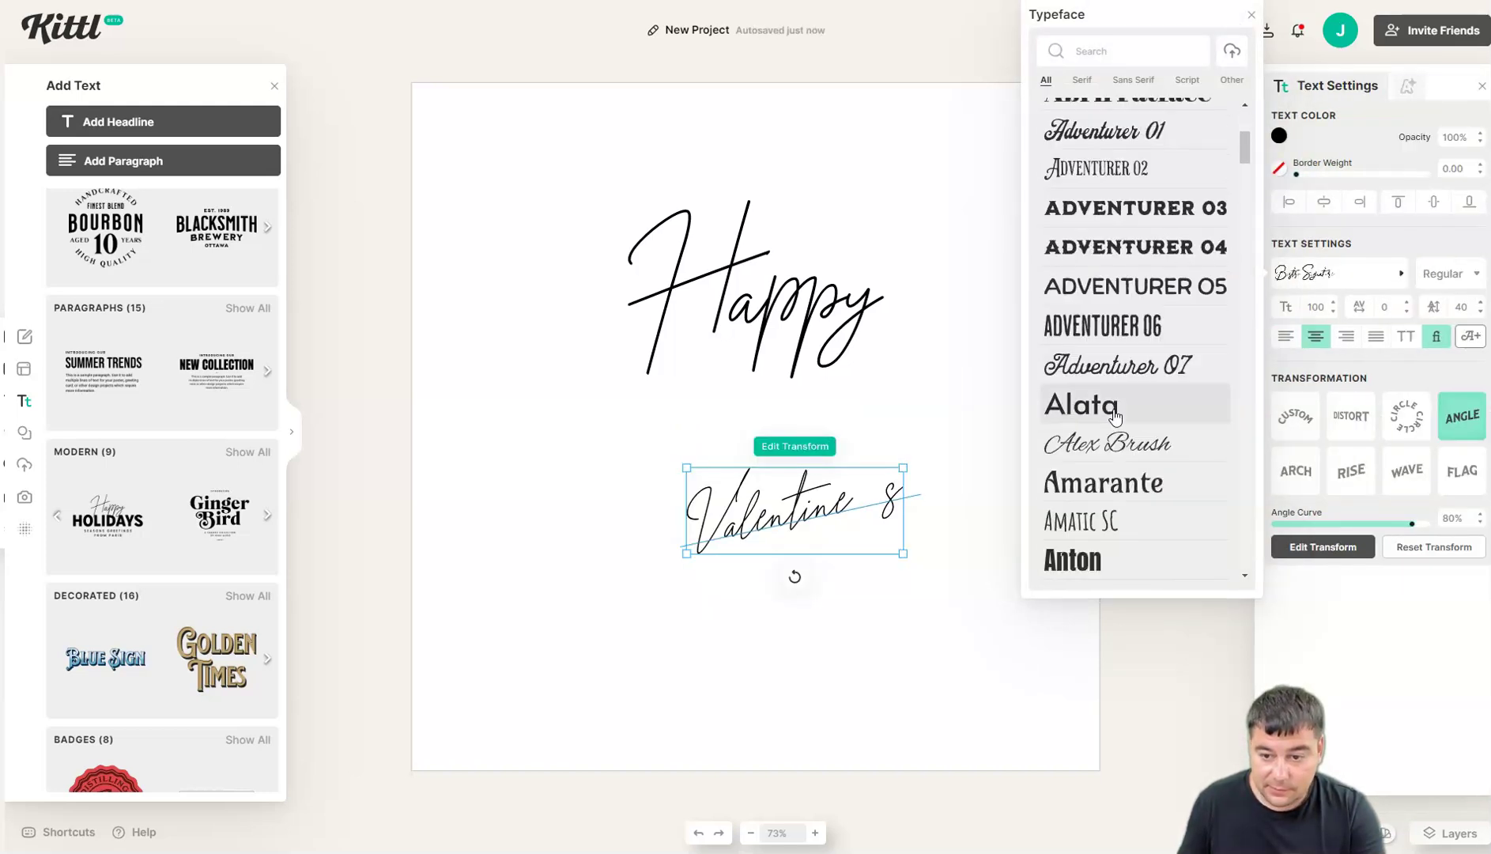
{"action": "left_click", "coordinate": [1123, 490]}
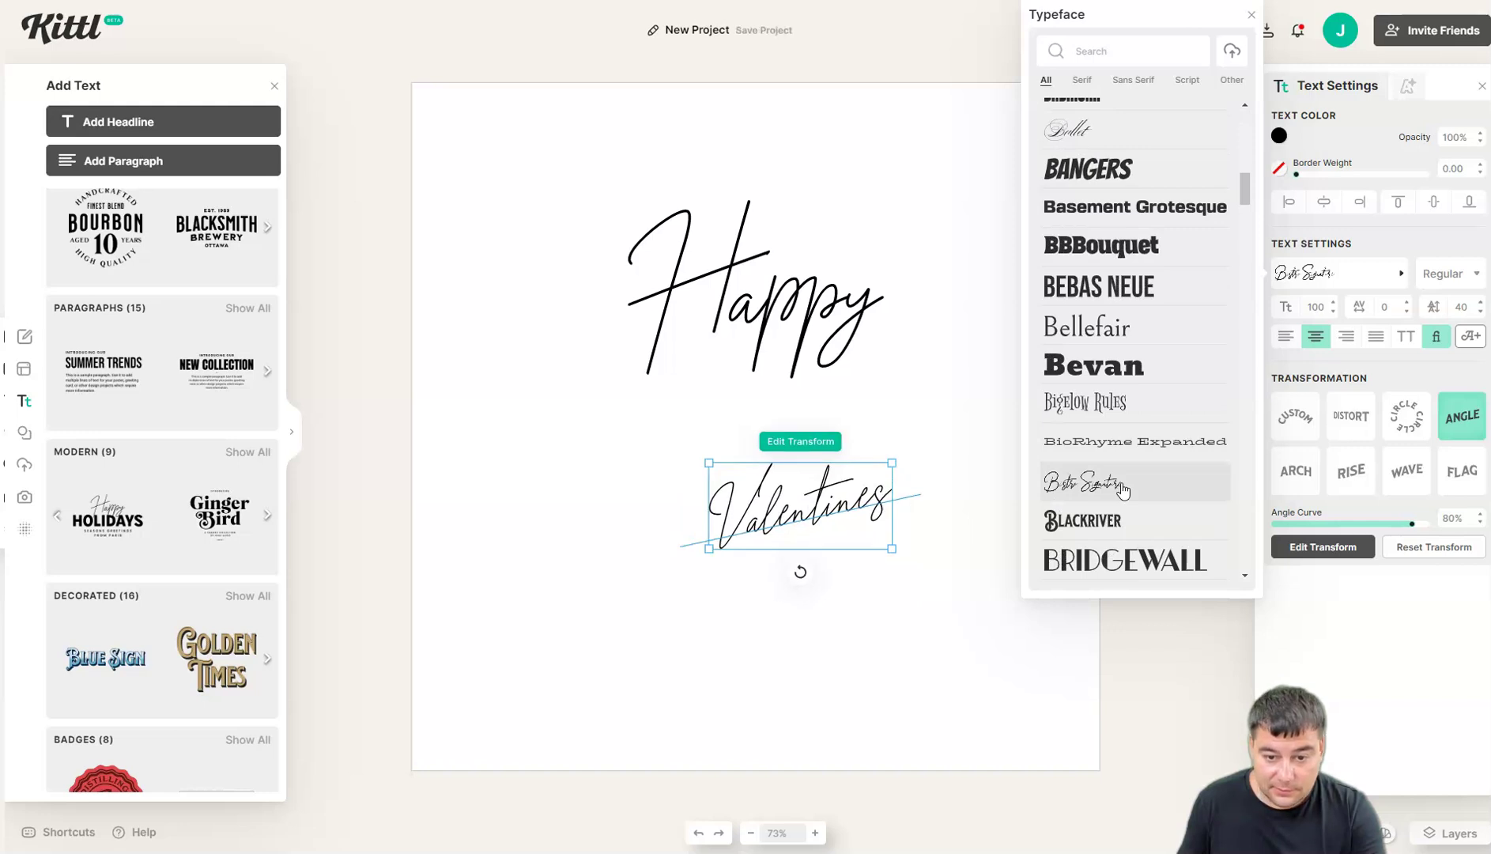
{"action": "scroll", "coordinate": [1131, 475], "scroll_direction": "down", "scroll_amount": 6}
{"action": "scroll", "coordinate": [1134, 409], "scroll_direction": "down", "scroll_amount": 10}
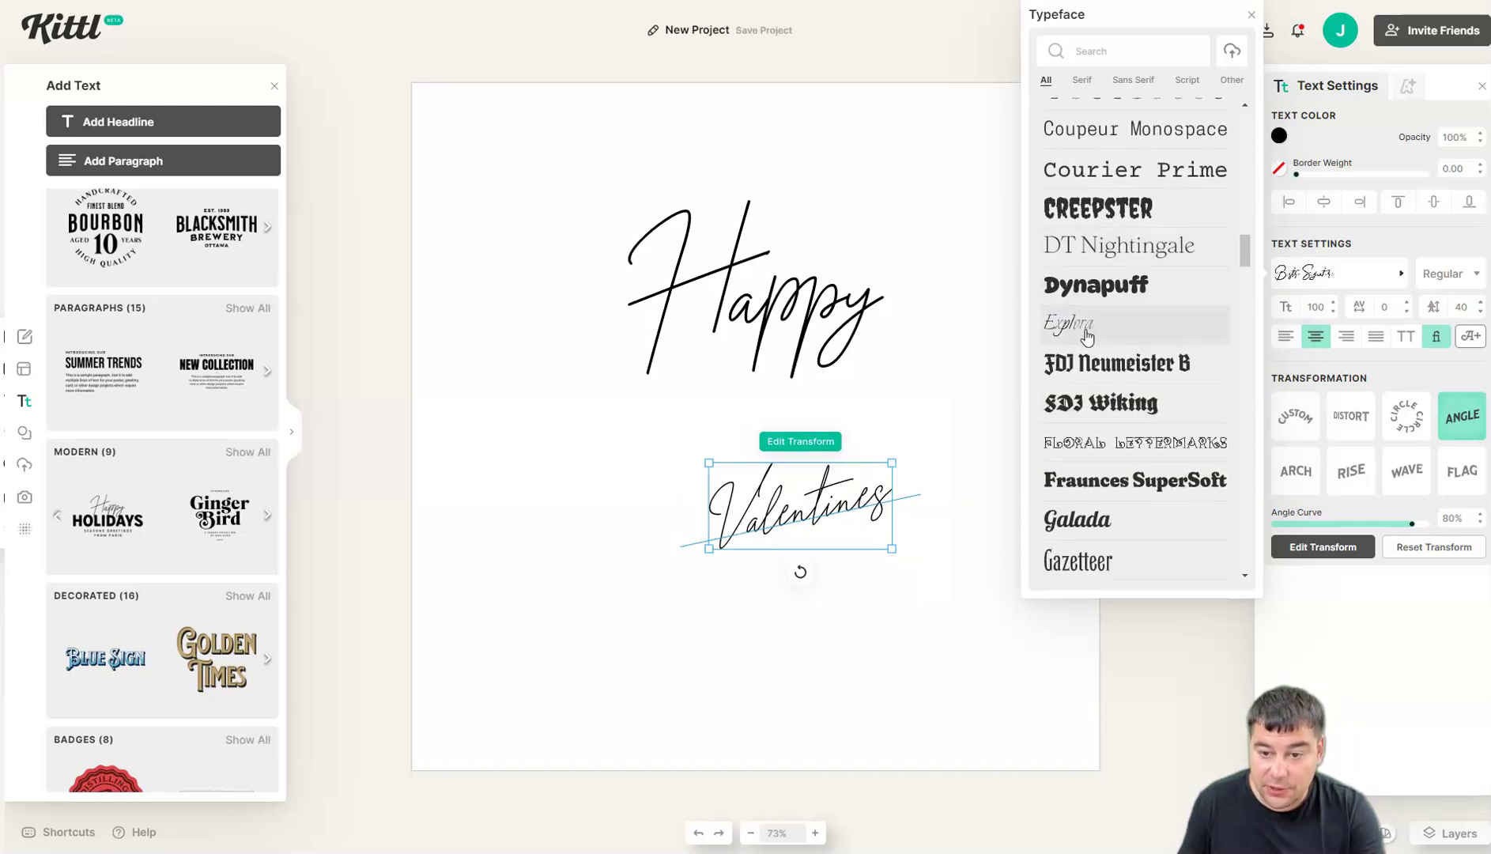
{"action": "left_click", "coordinate": [1087, 331]}
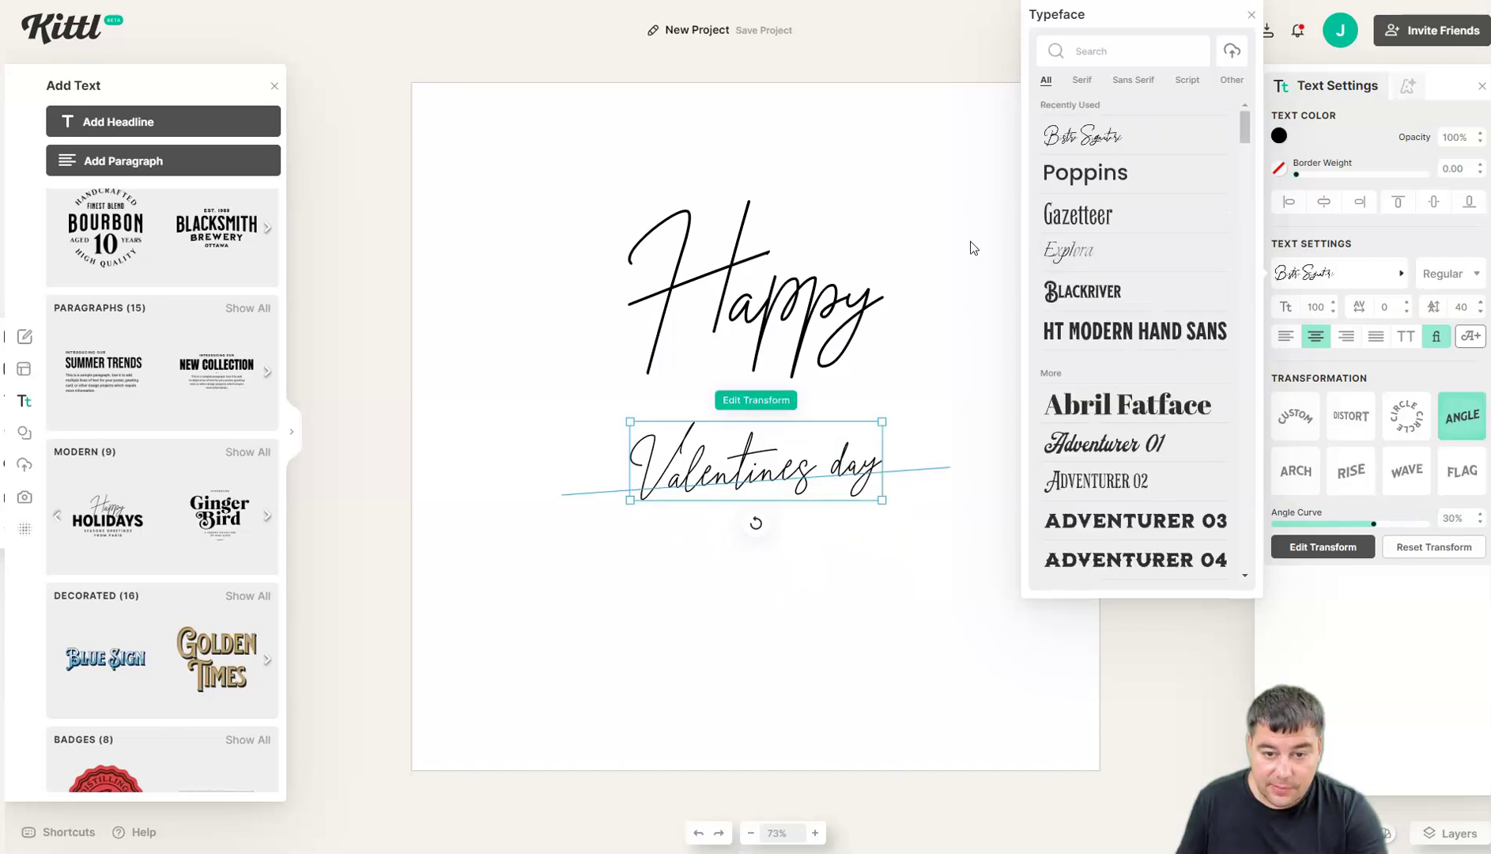
{"action": "left_click", "coordinate": [970, 439]}
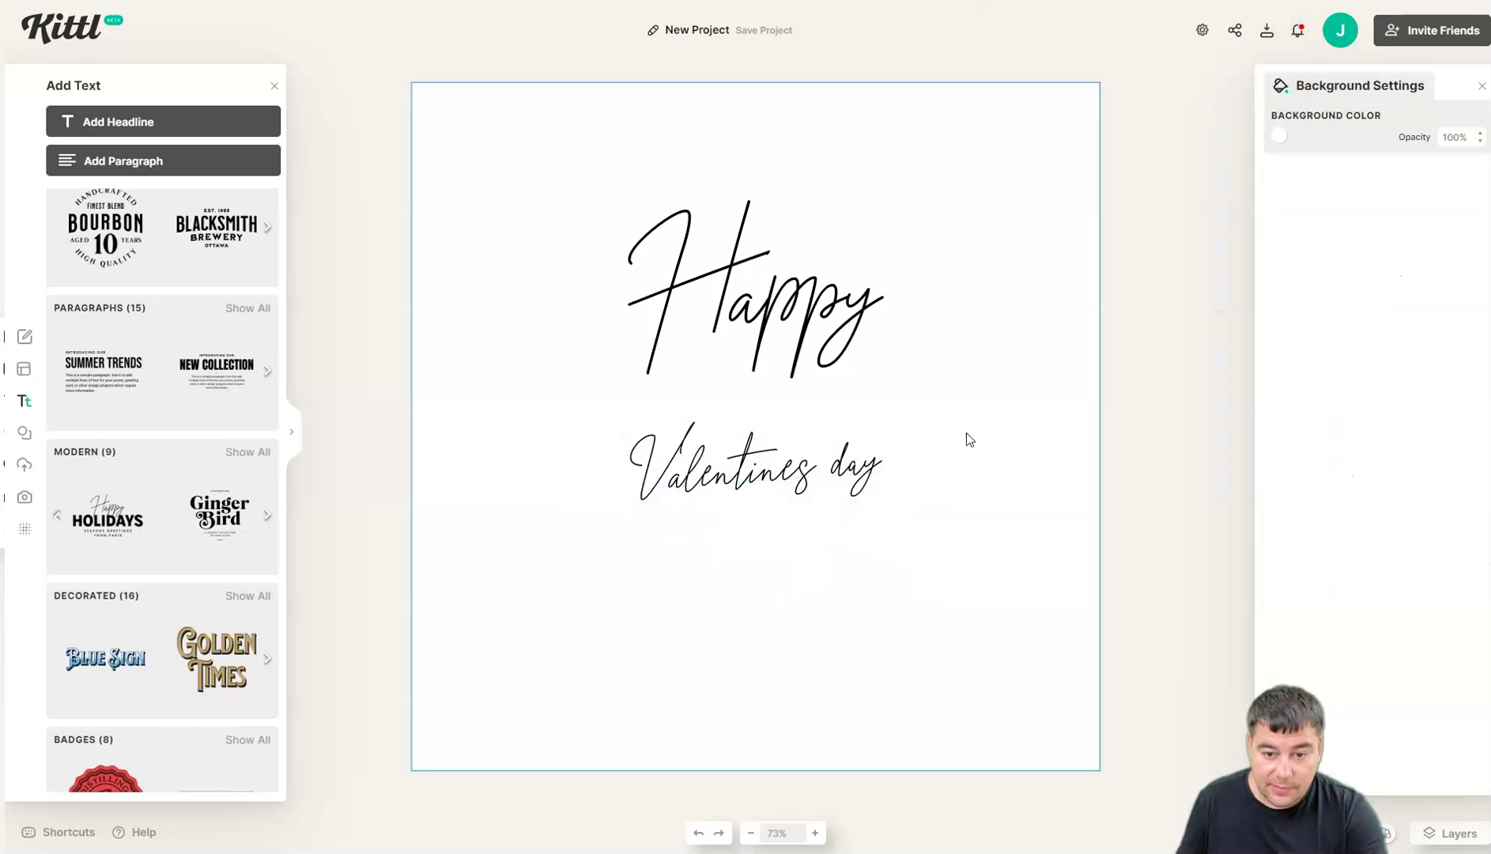
Move the Valentines day text lower beneath Happy and scale it up to size 137.
{"action": "left_click_drag", "start_coordinate": [730, 477], "coordinate": [706, 506]}
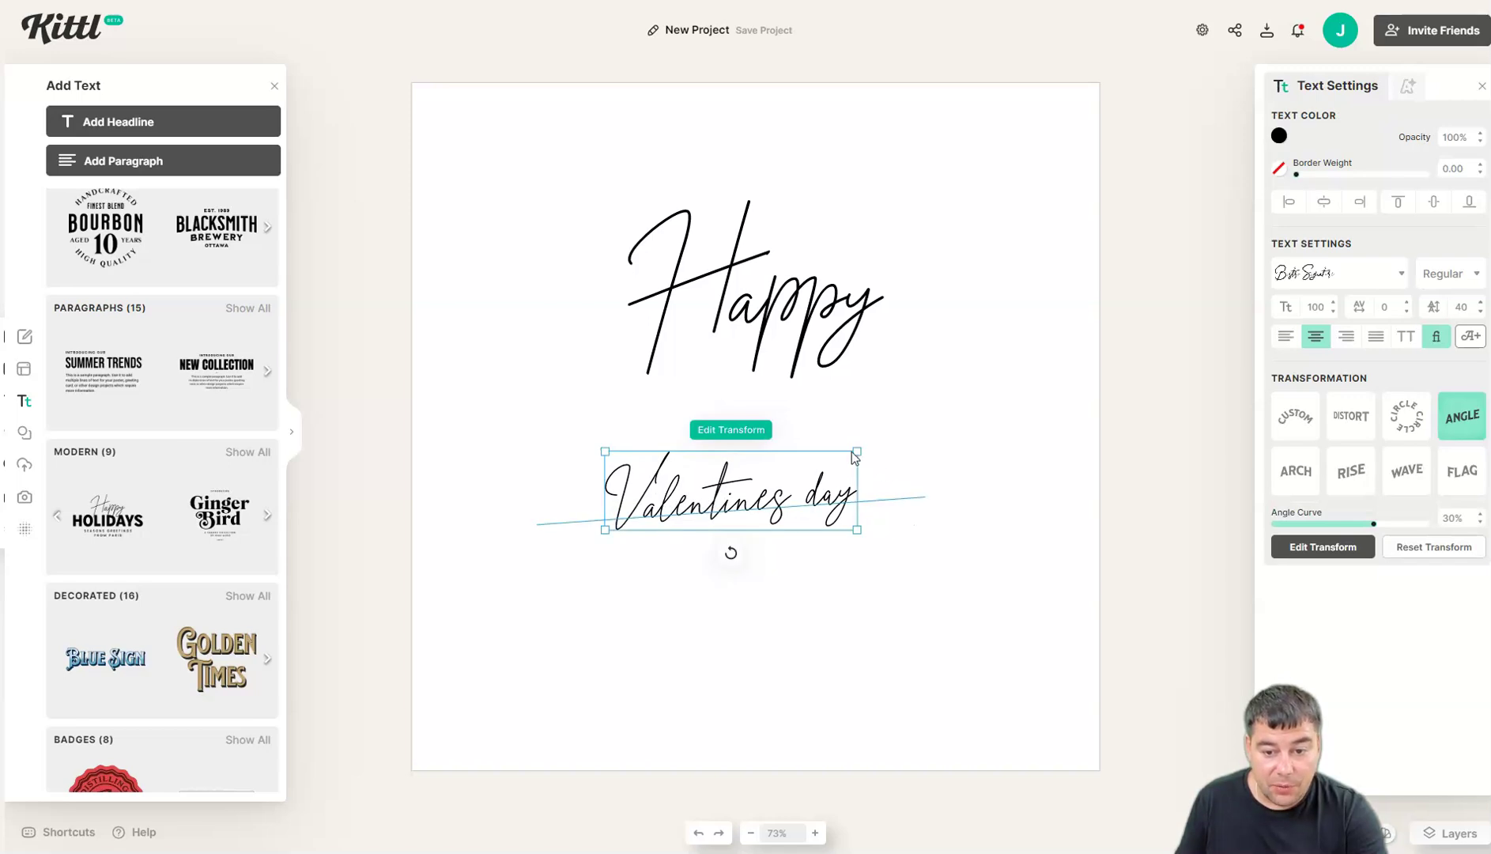
{"action": "left_click_drag", "start_coordinate": [859, 449], "coordinate": [945, 393]}
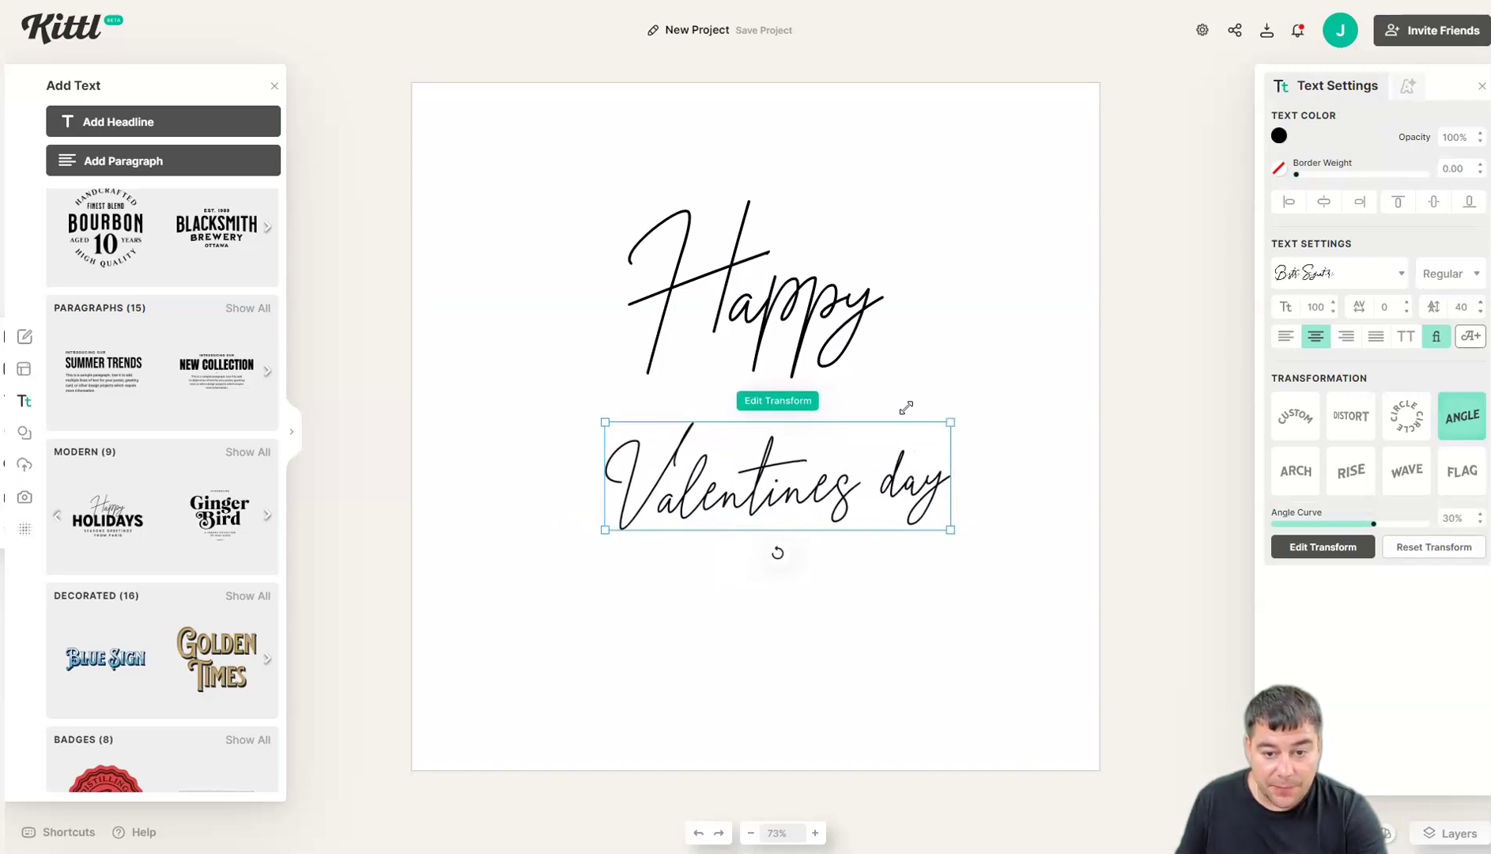
{"action": "left_click", "coordinate": [805, 460]}
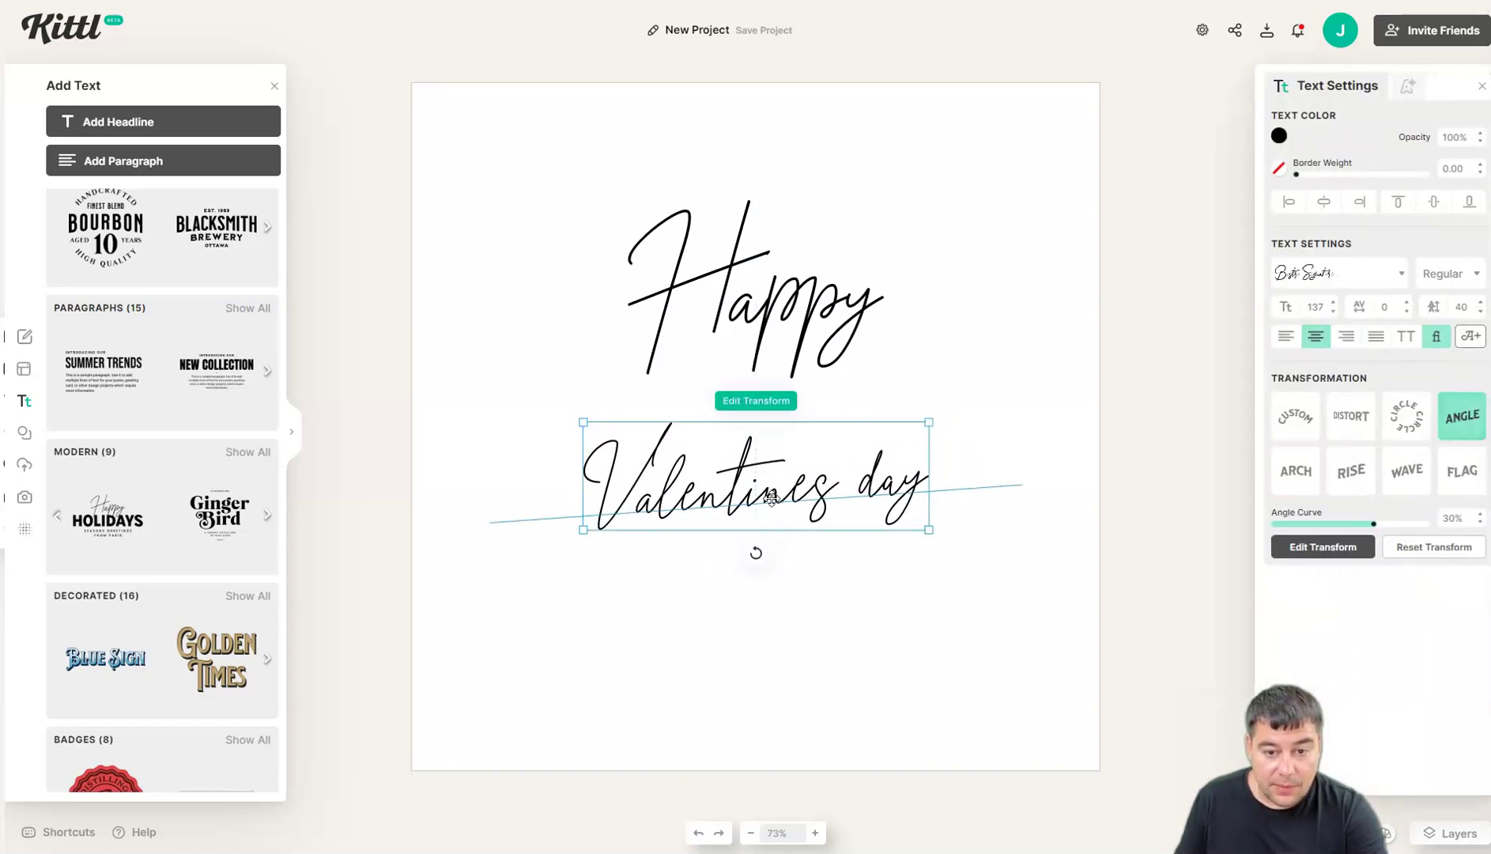
Search the Elements library for 'heart' and place the red heart on the card.
{"action": "left_click", "coordinate": [26, 433]}
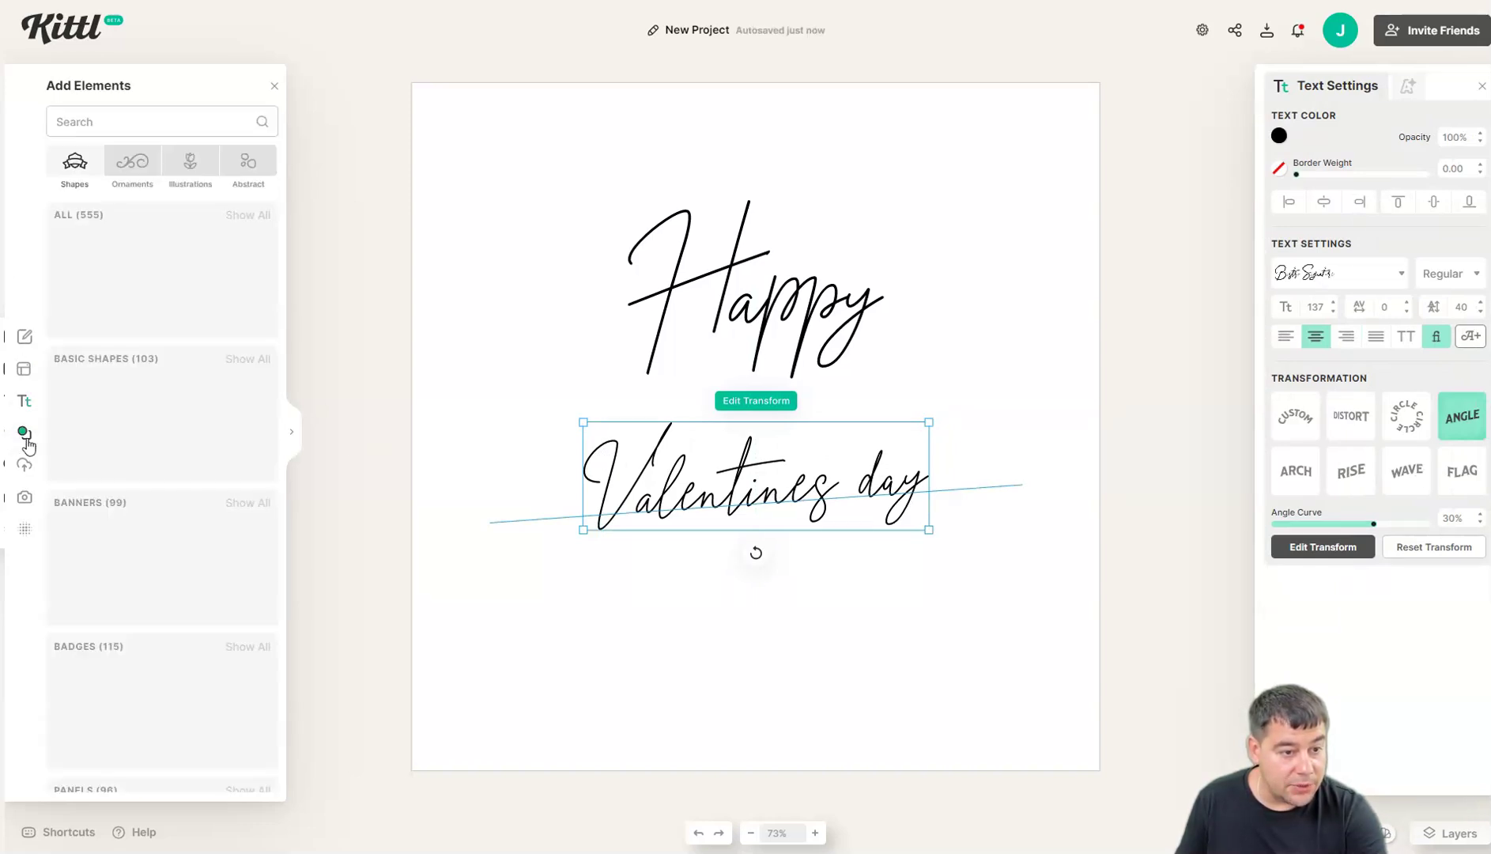
{"action": "left_click", "coordinate": [117, 123]}
{"action": "type", "text": "hea"}
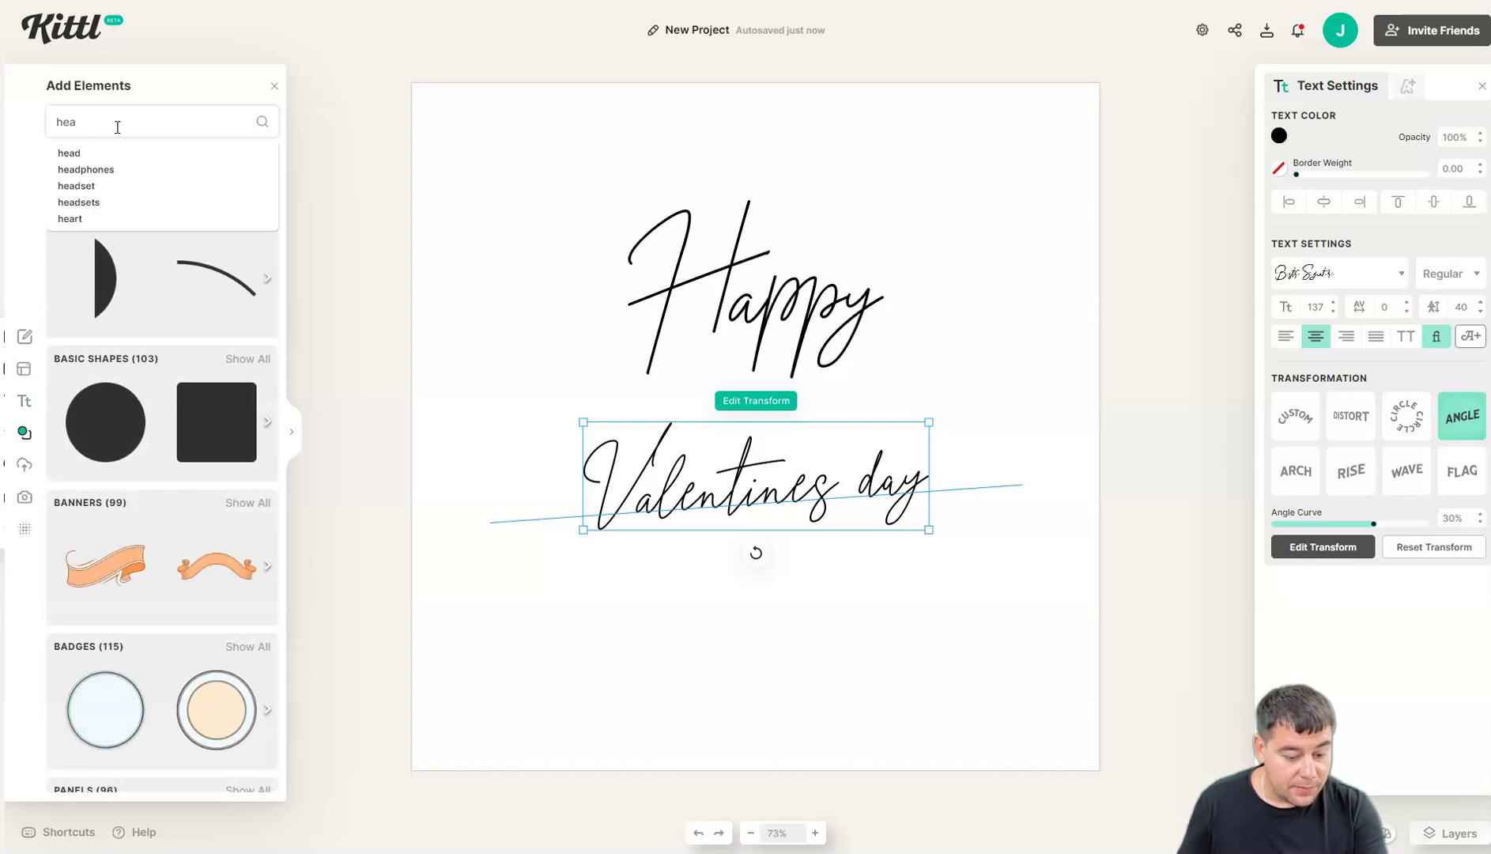
{"action": "type", "text": "rt"}
{"action": "left_click_drag", "start_coordinate": [107, 616], "coordinate": [1096, 117]}
Enlarge and centre the heart, then move its layer behind both text layers.
{"action": "left_click", "coordinate": [702, 437]}
{"action": "left_click", "coordinate": [849, 332]}
{"action": "left_click_drag", "start_coordinate": [703, 440], "coordinate": [565, 556]}
{"action": "left_click_drag", "start_coordinate": [809, 400], "coordinate": [726, 466]}
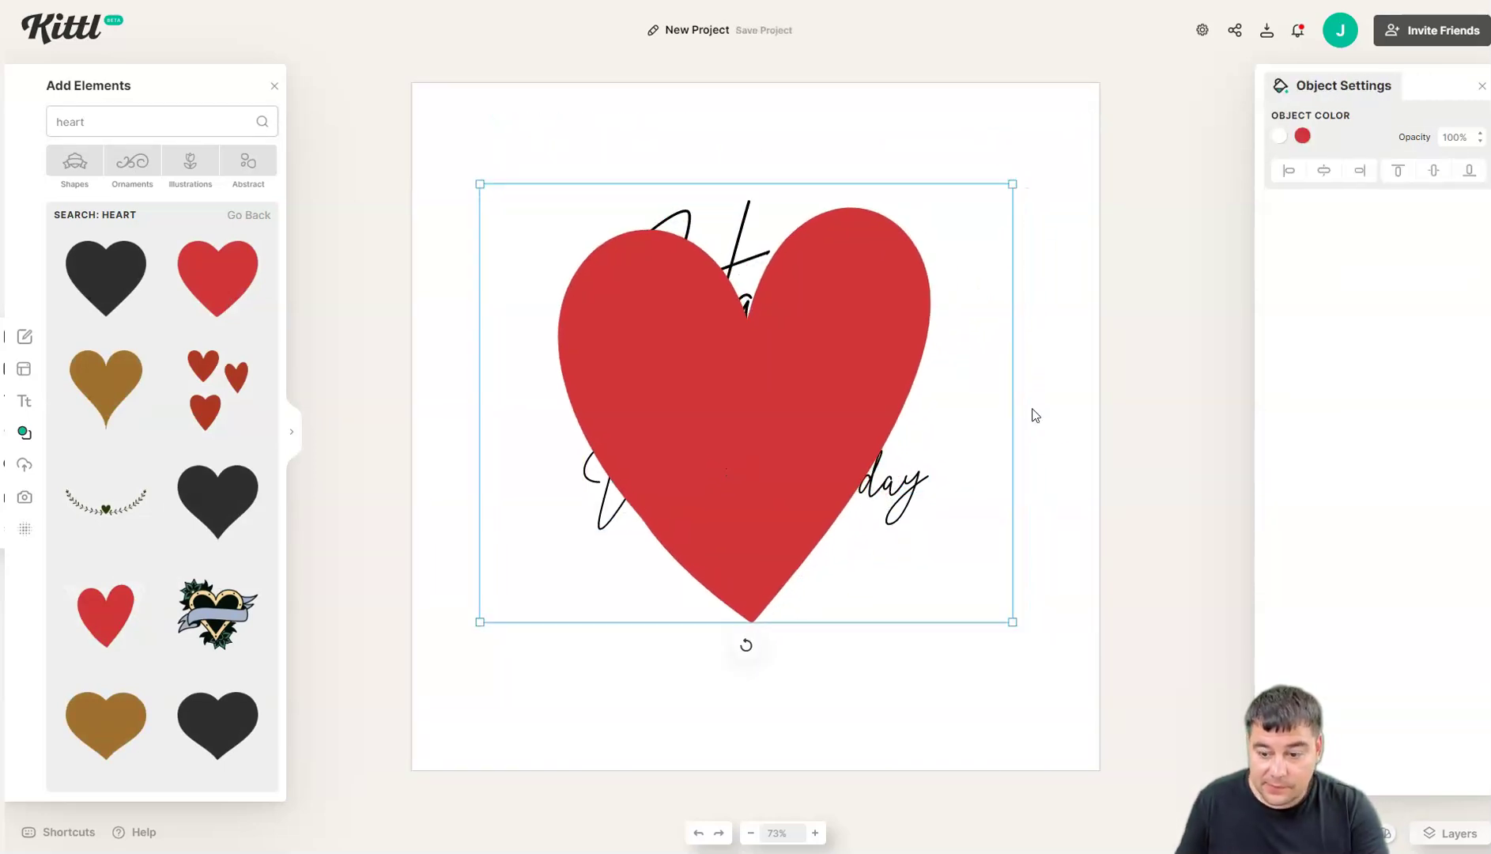
{"action": "left_click", "coordinate": [1451, 832]}
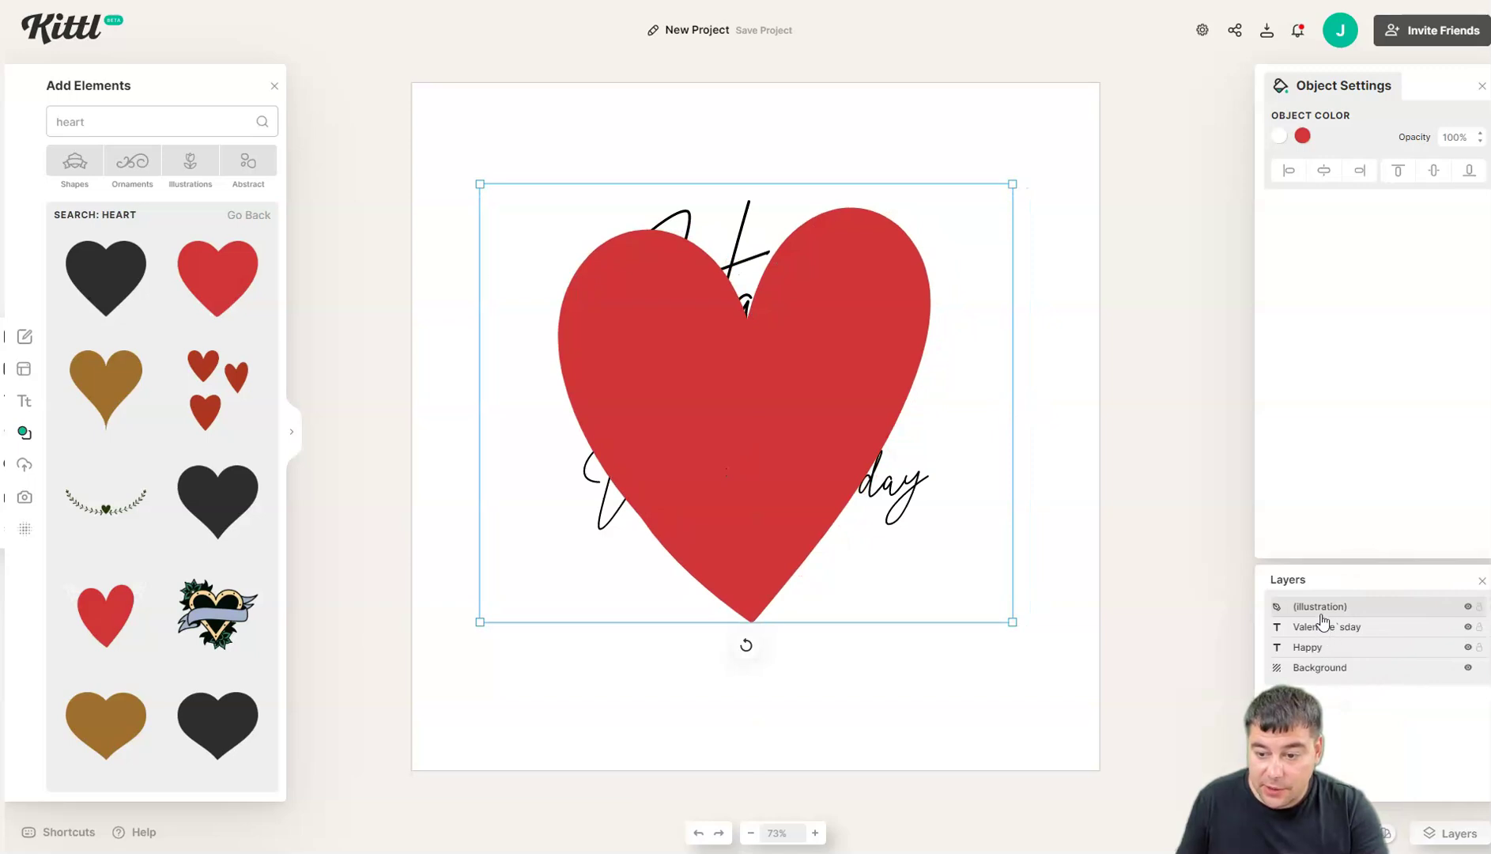
{"action": "left_click_drag", "start_coordinate": [1321, 611], "coordinate": [1318, 665]}
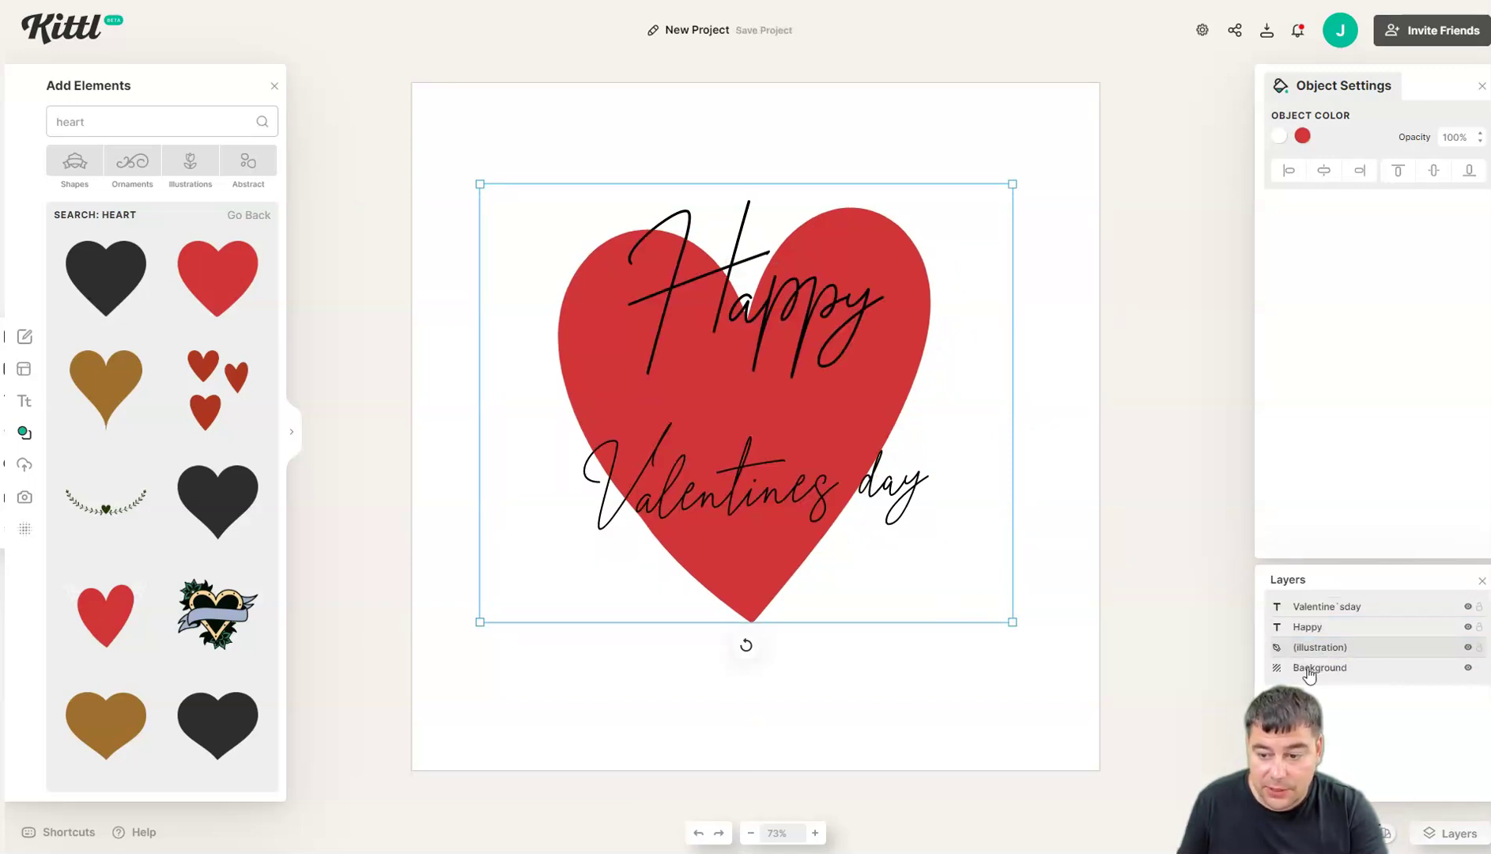
{"action": "left_click", "coordinate": [1310, 671]}
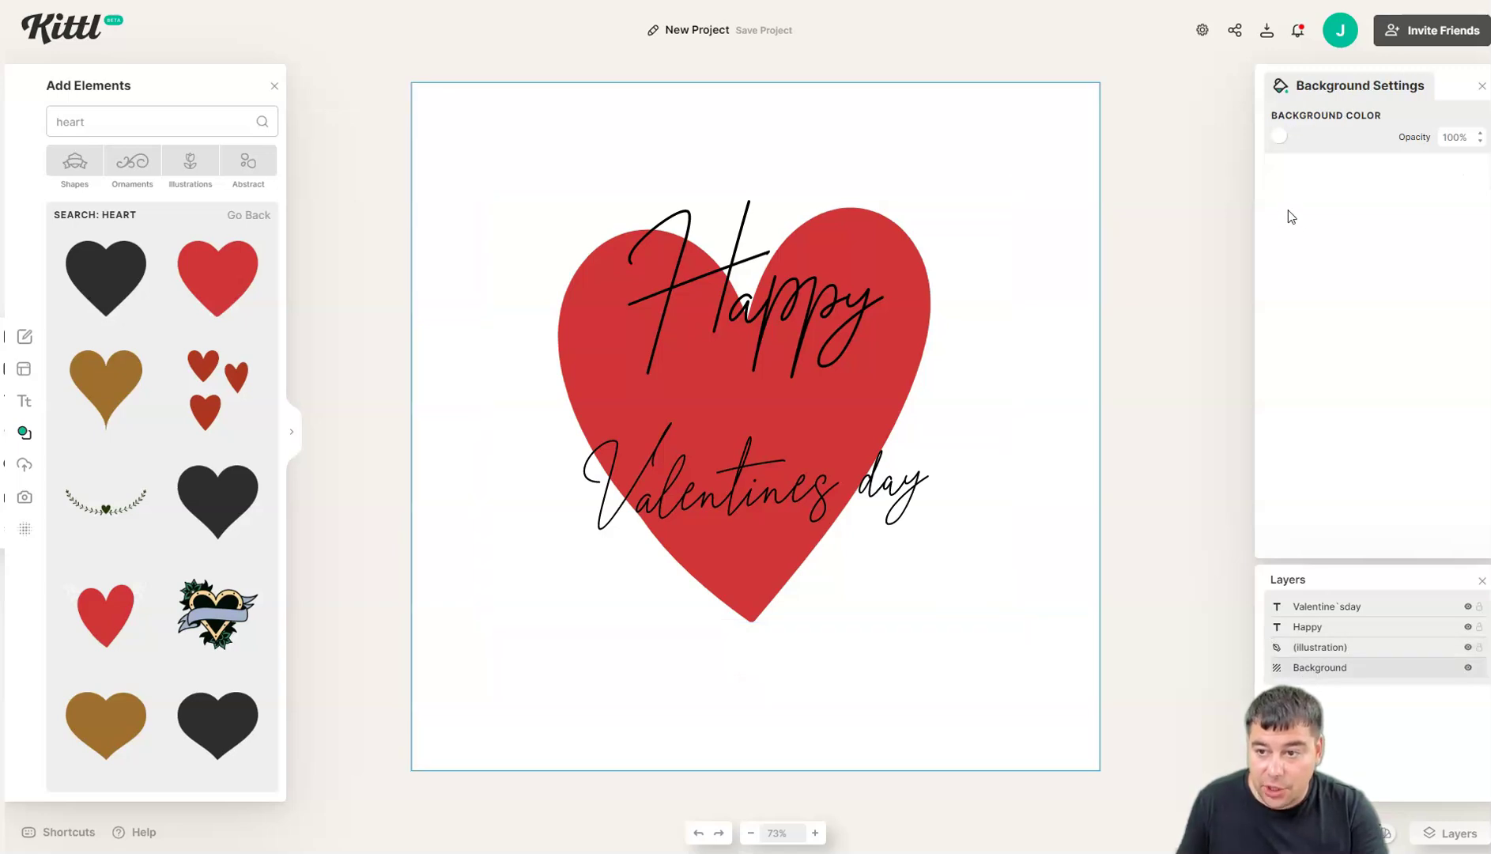
Set the Background colour to light pink fbb3b3, revealing the heart's white wings.
{"action": "left_click", "coordinate": [1280, 136]}
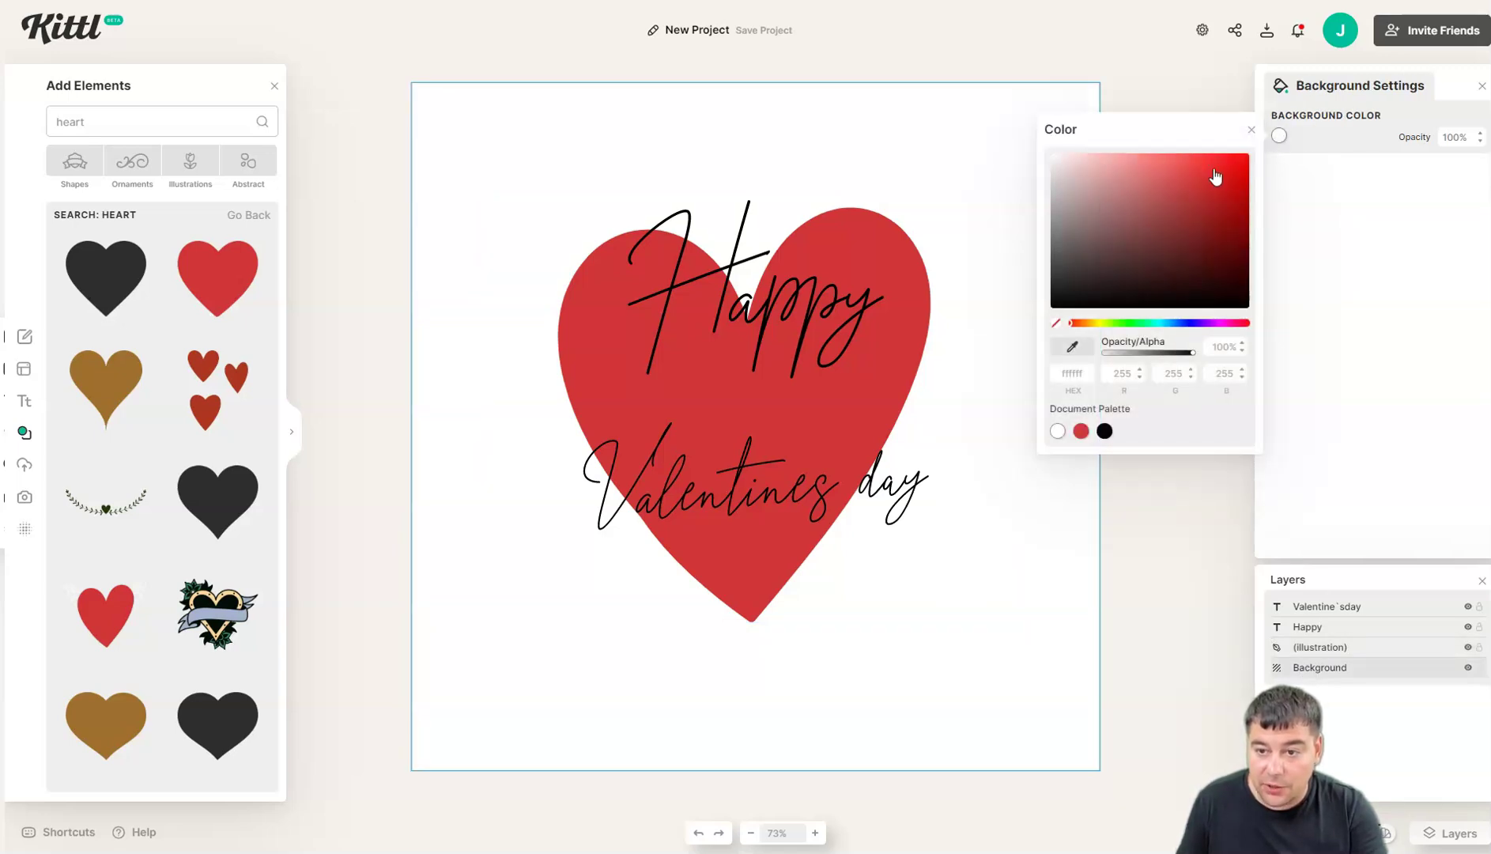
{"action": "left_click", "coordinate": [1145, 158]}
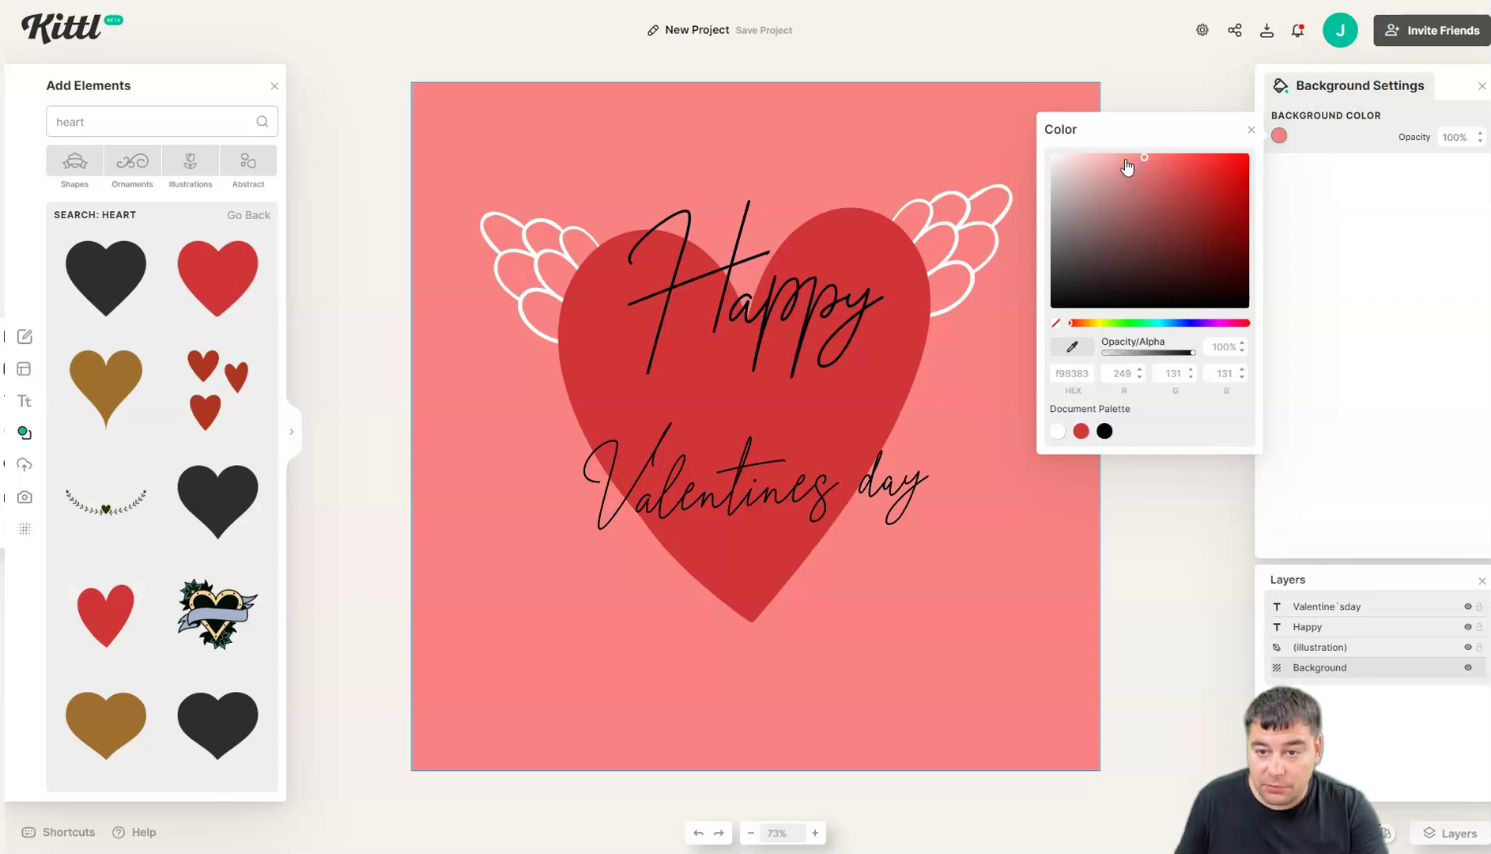
{"action": "left_click", "coordinate": [1126, 159]}
{"action": "left_click", "coordinate": [1111, 158]}
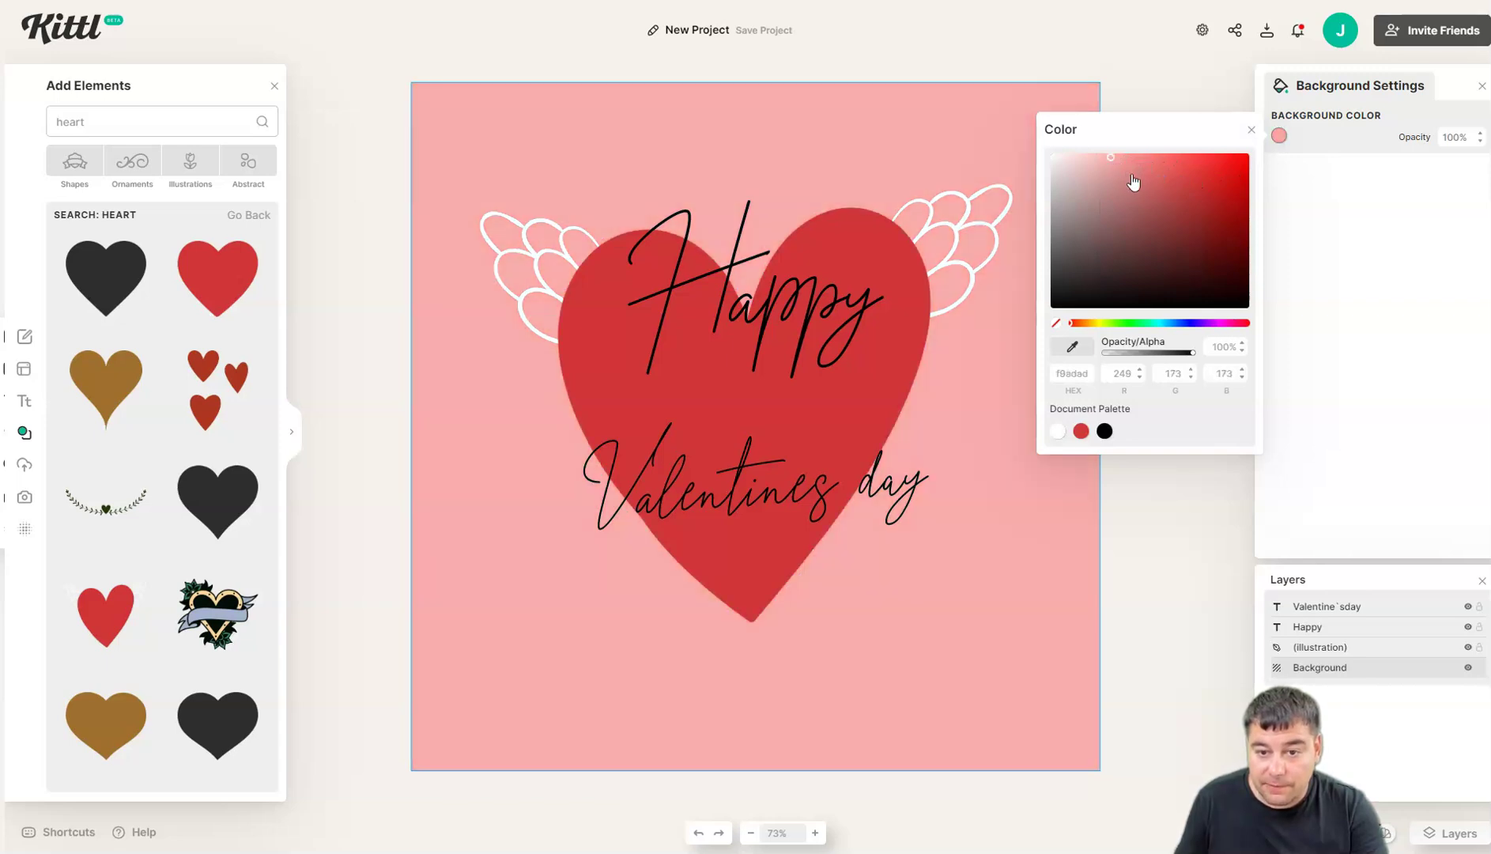
{"action": "left_click", "coordinate": [1132, 175]}
{"action": "left_click", "coordinate": [1110, 158]}
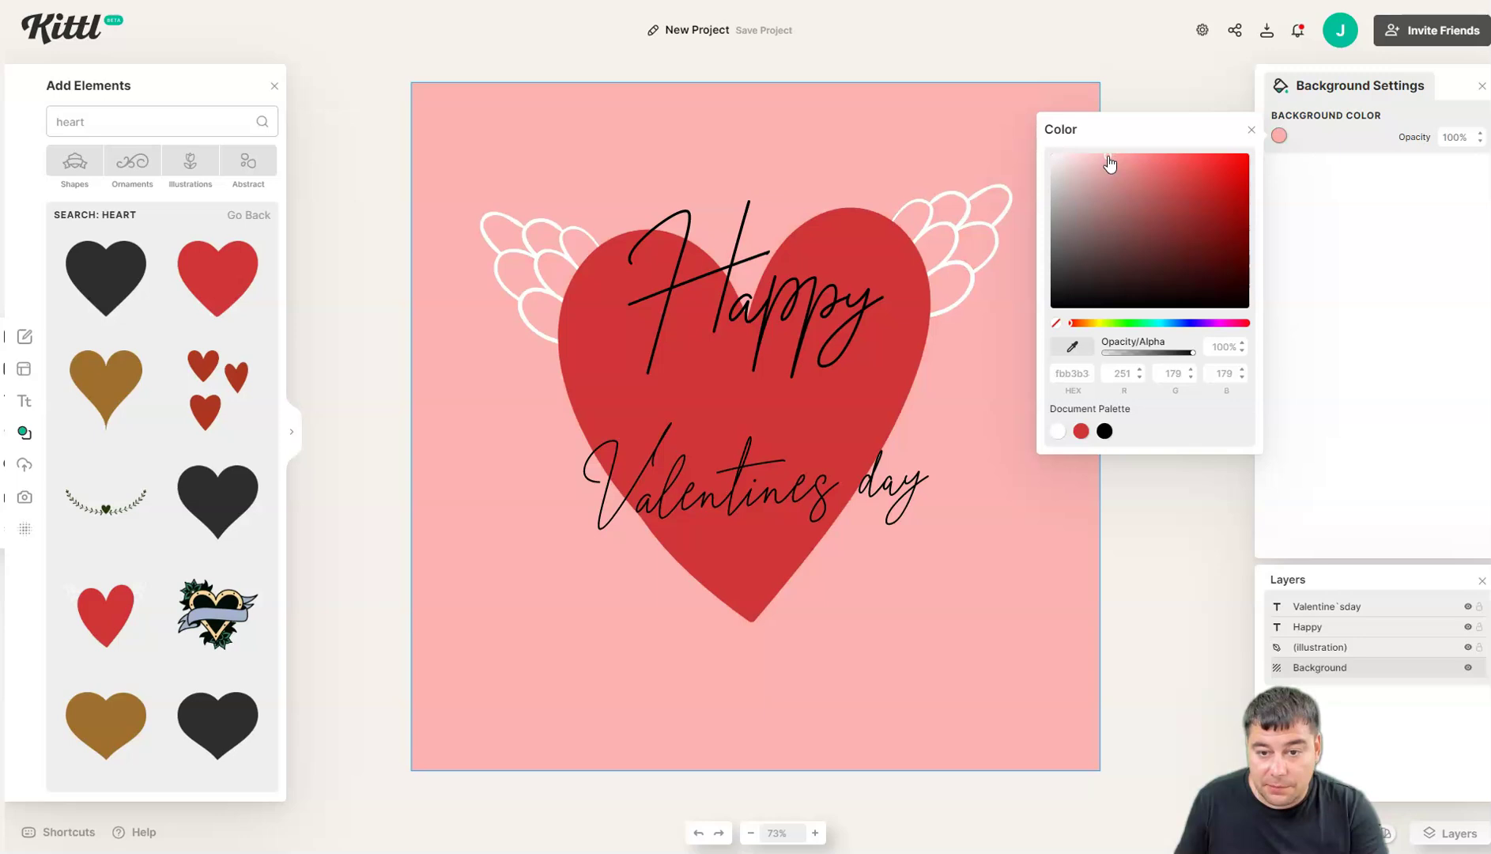
{"action": "left_click", "coordinate": [1357, 260]}
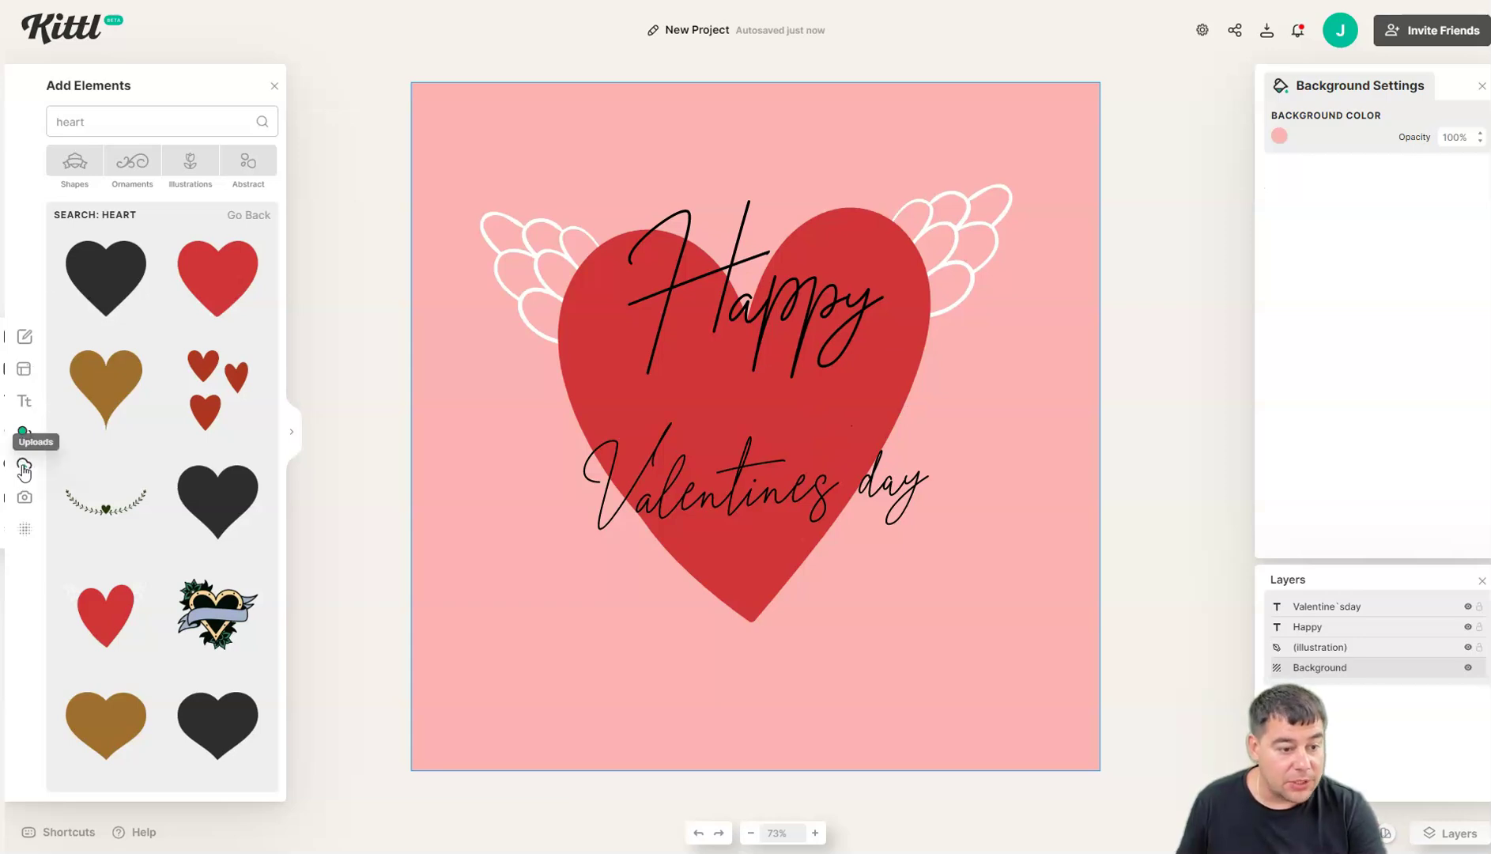
Apply the first Grunge texture over the background and lower its opacity to 21.9%.
{"action": "left_click", "coordinate": [24, 503]}
{"action": "left_click", "coordinate": [25, 532]}
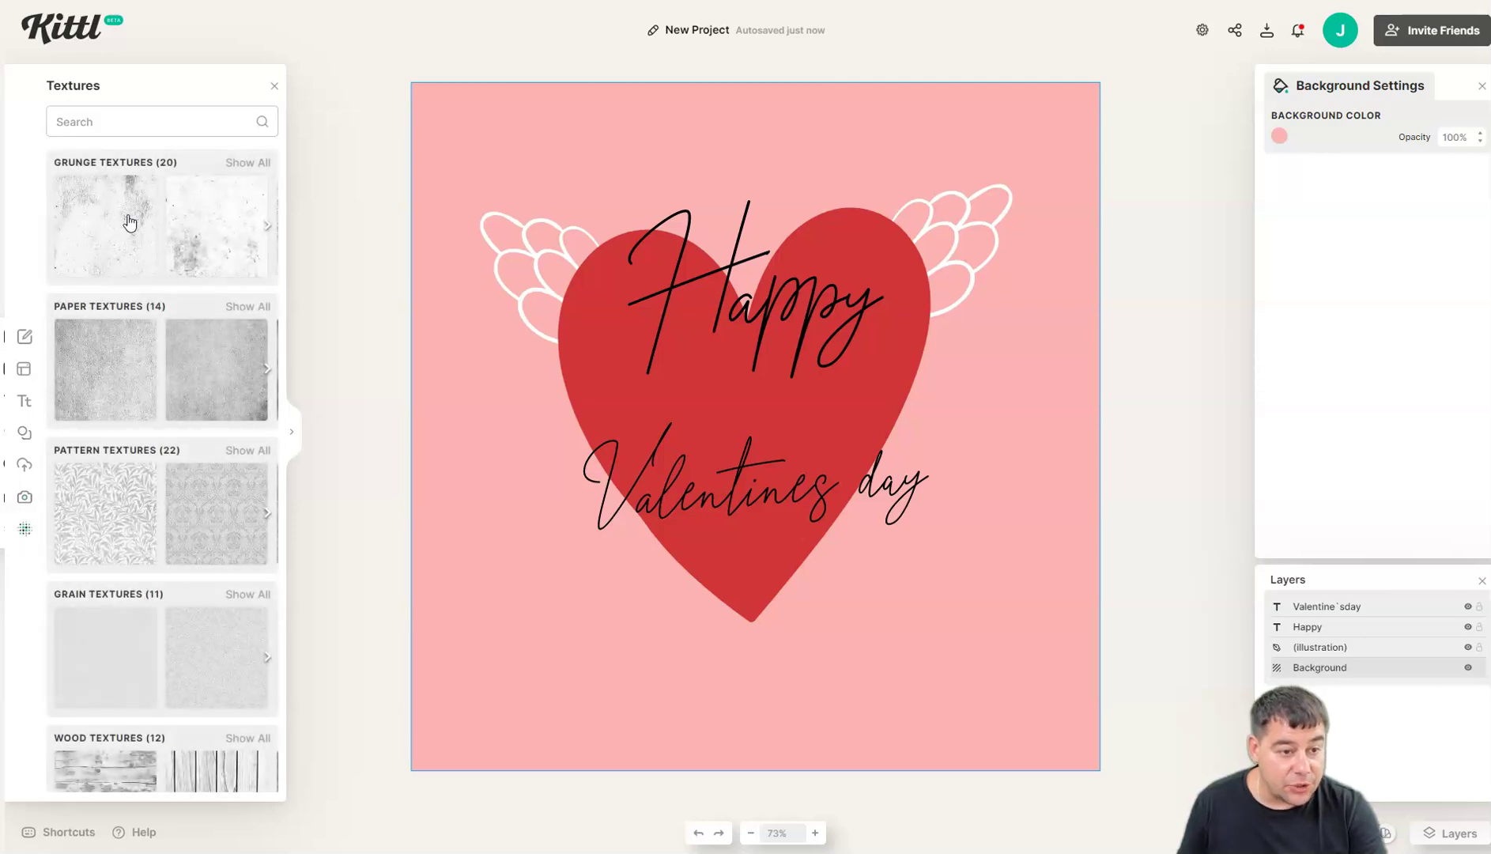
{"action": "left_click", "coordinate": [109, 220]}
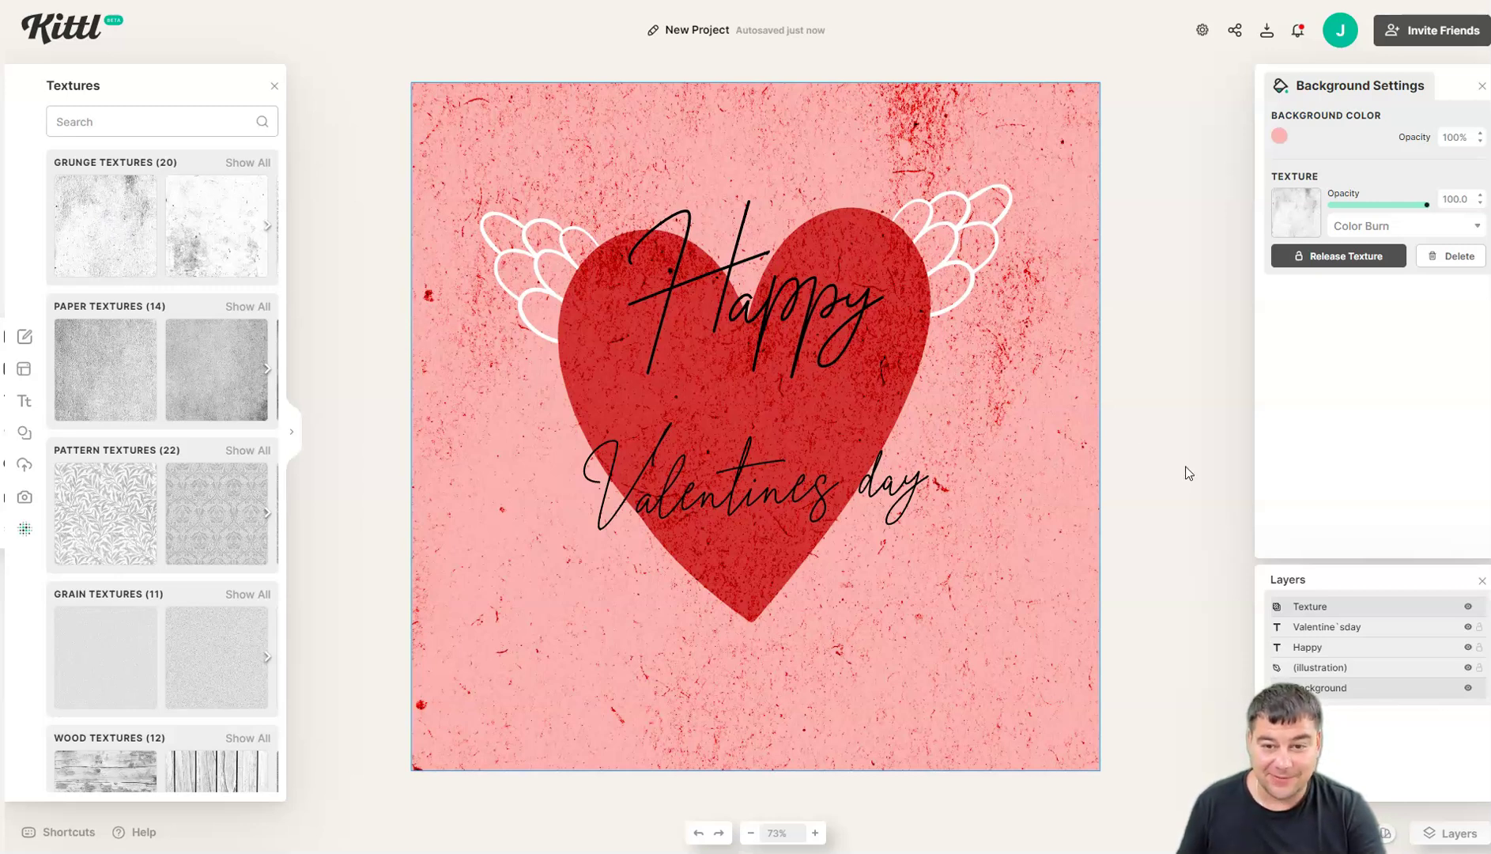
{"action": "left_click_drag", "start_coordinate": [1427, 205], "coordinate": [1355, 220]}
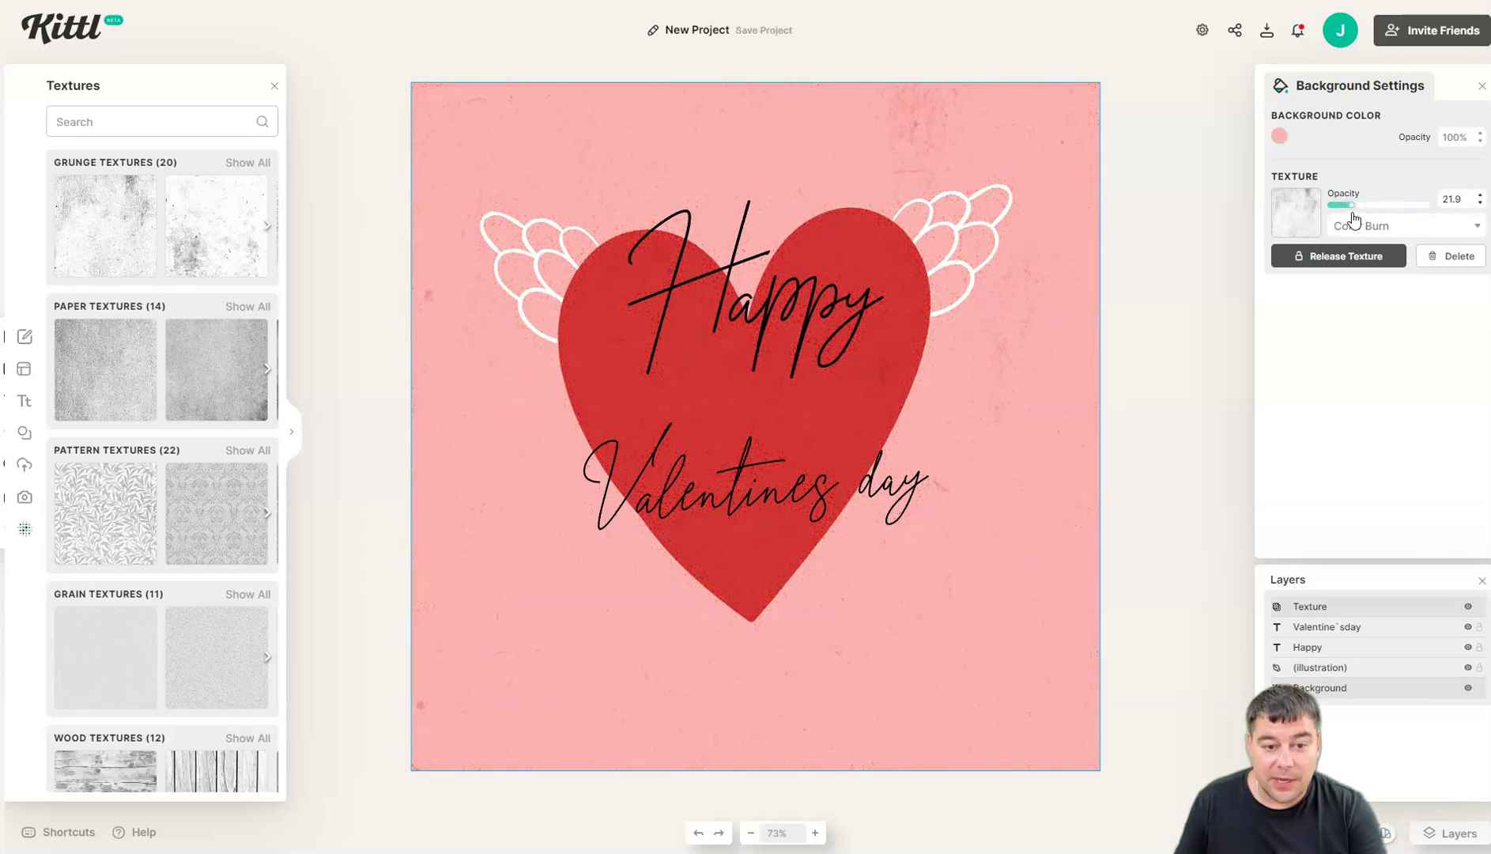
{"action": "left_click", "coordinate": [1218, 269]}
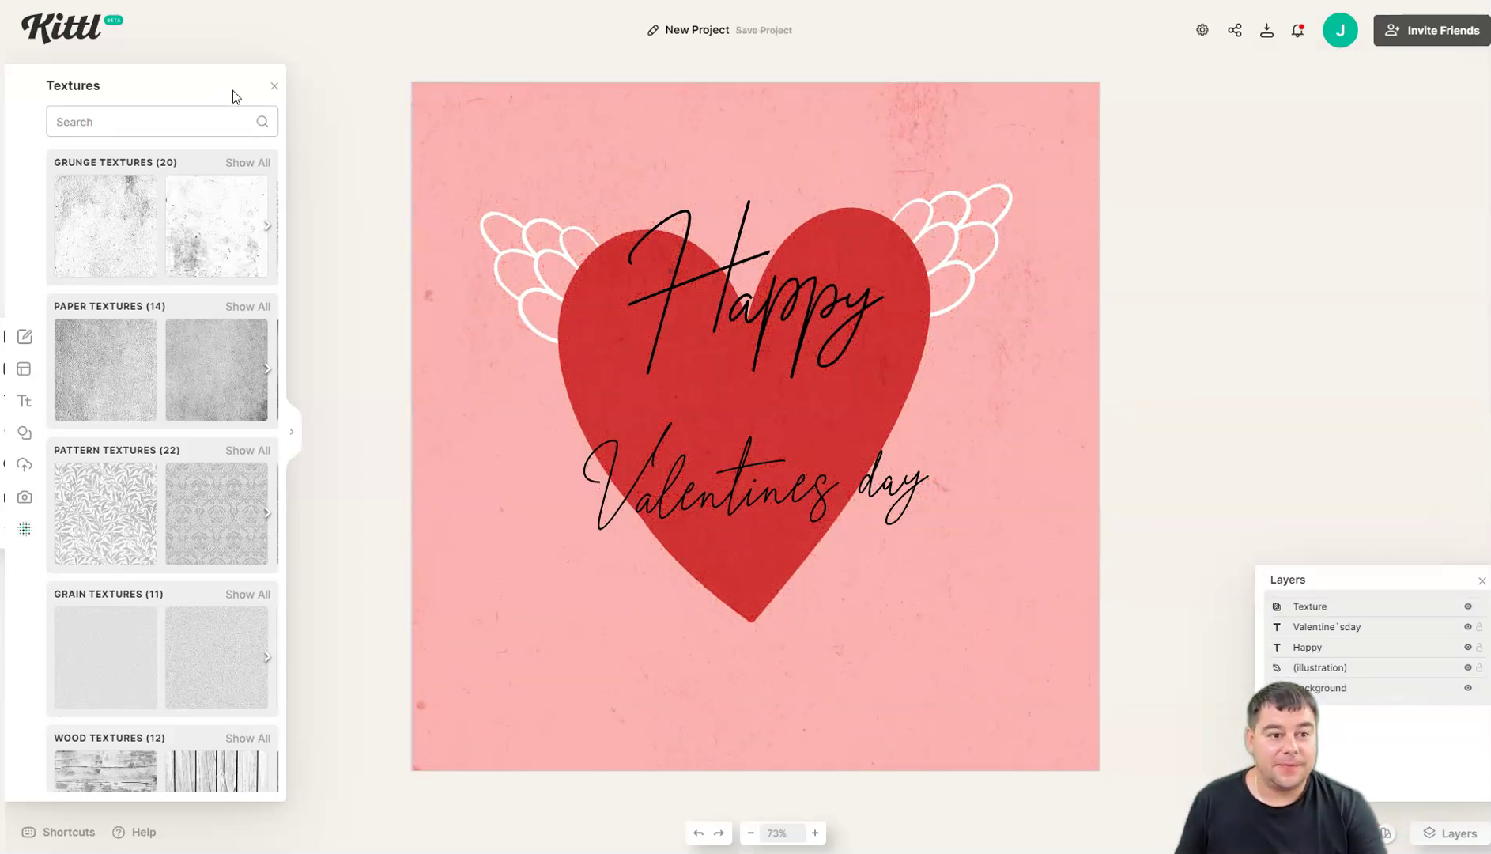
{"action": "left_click", "coordinate": [273, 87]}
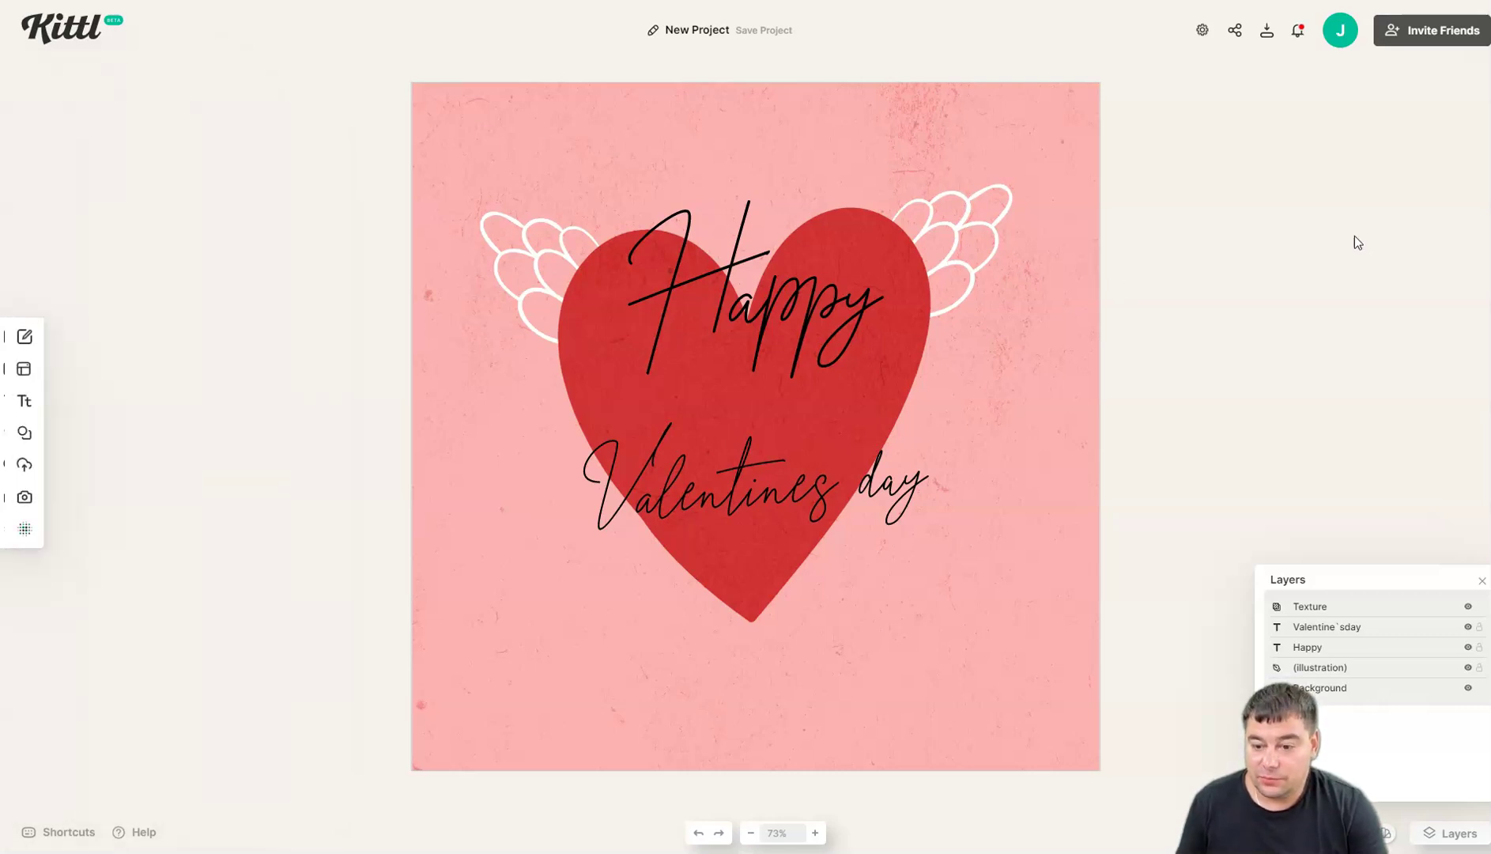